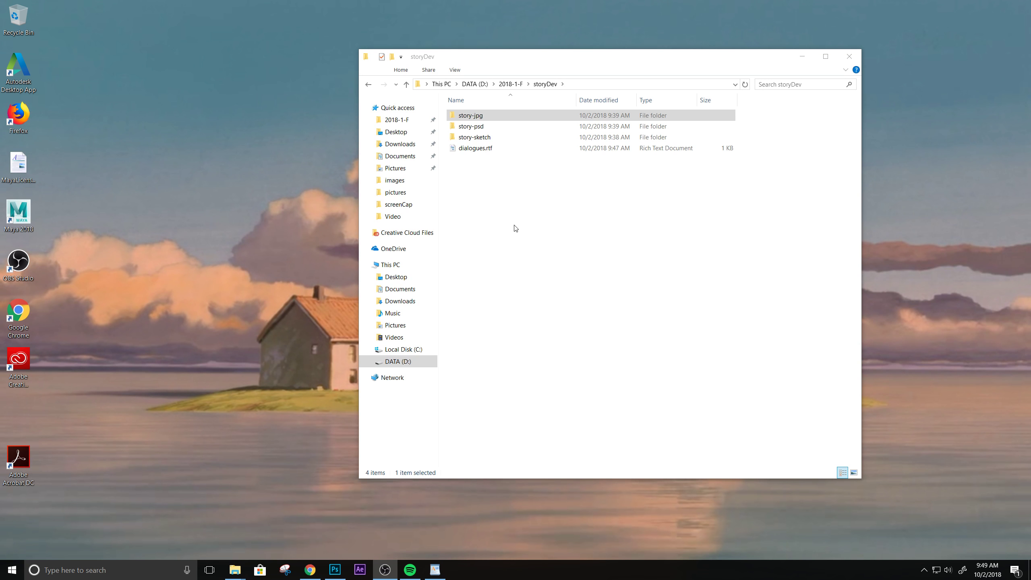
- Move the storyDev window aside and open its story-sketch folder
left_click_drag(498, 59, 378, 61)
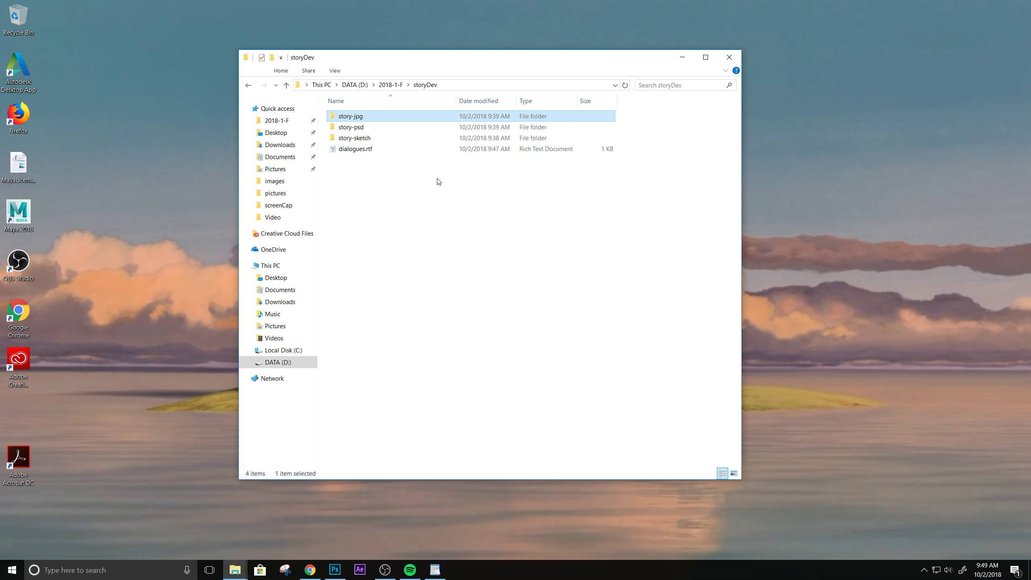
left_click(365, 138)
left_click(361, 127)
left_click(364, 139)
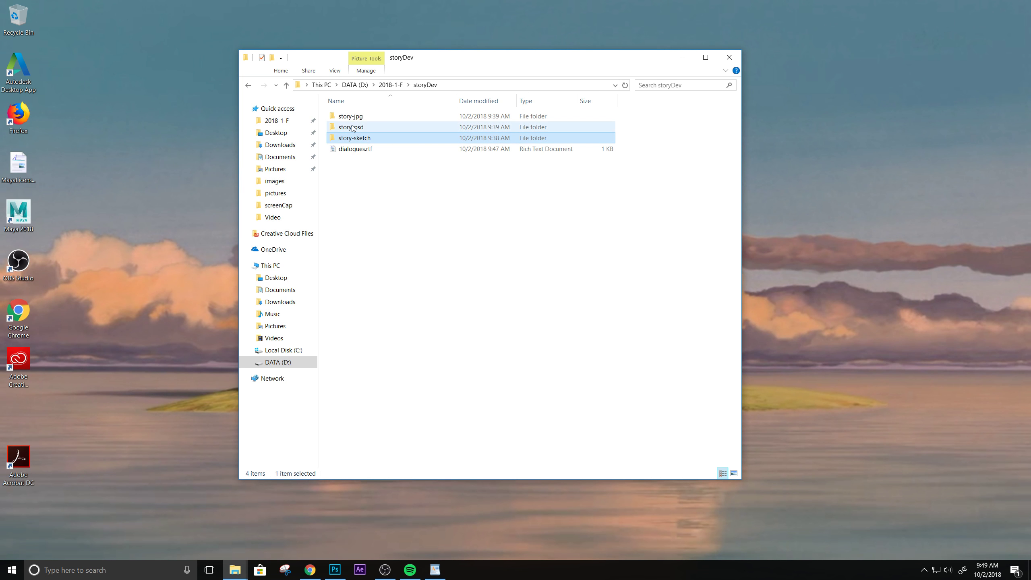
left_click(353, 138)
left_click(368, 188)
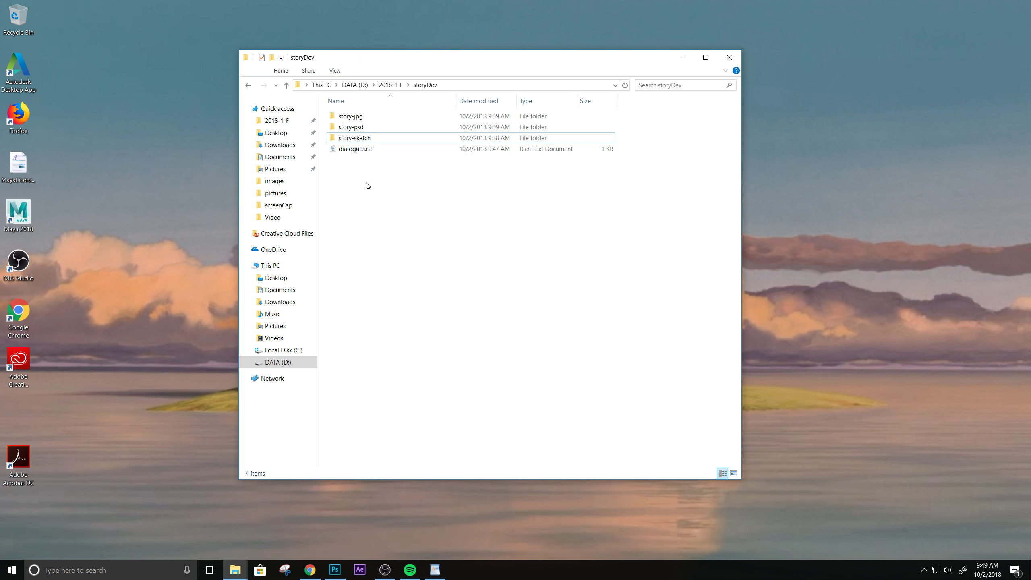
left_click(359, 140)
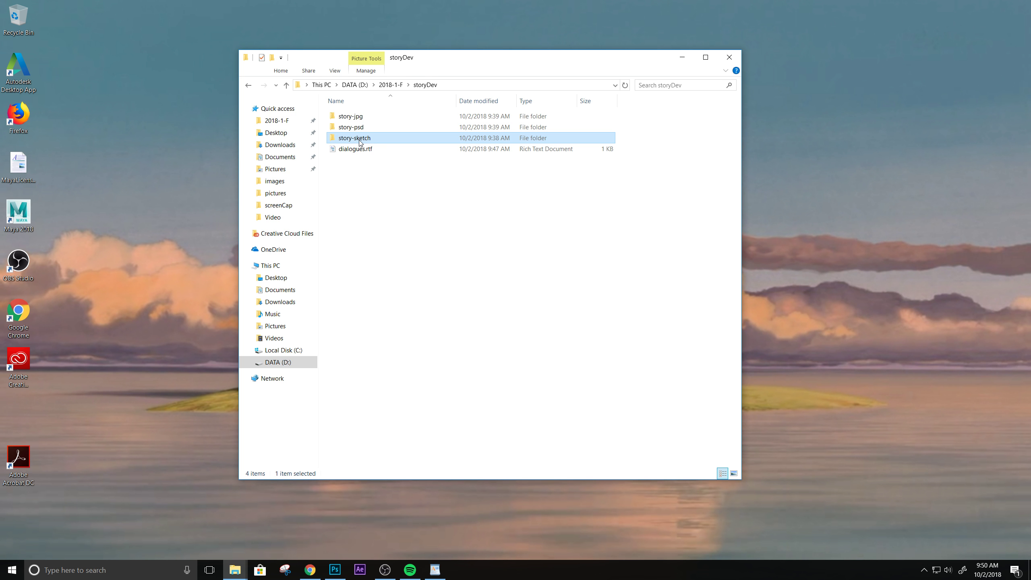
double_click(359, 140)
- View the ActISB01_Attempt1.jpg sketch photo, then return to storyDev and browse its folders
double_click(348, 109)
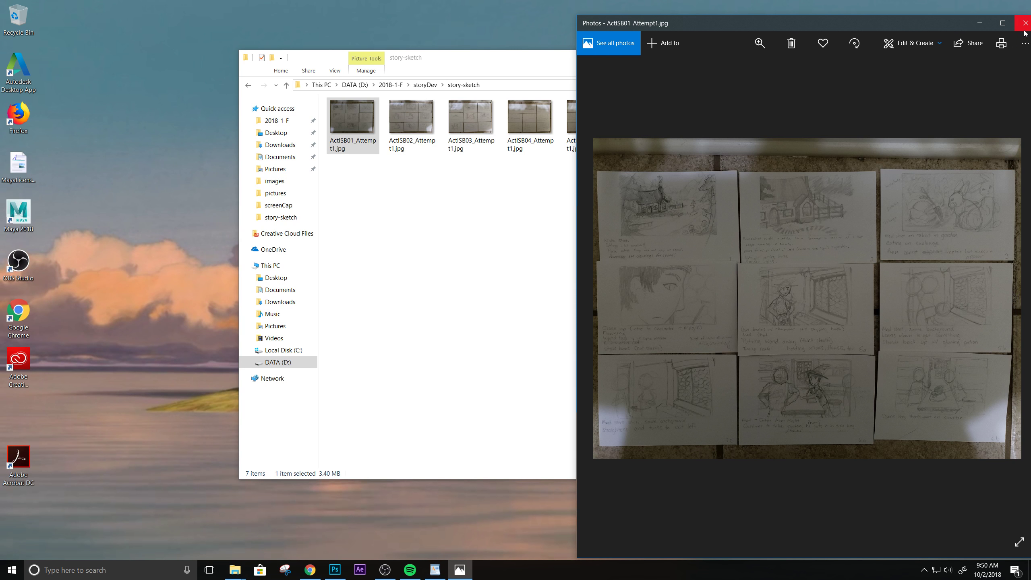
left_click_drag(911, 27, 865, 27)
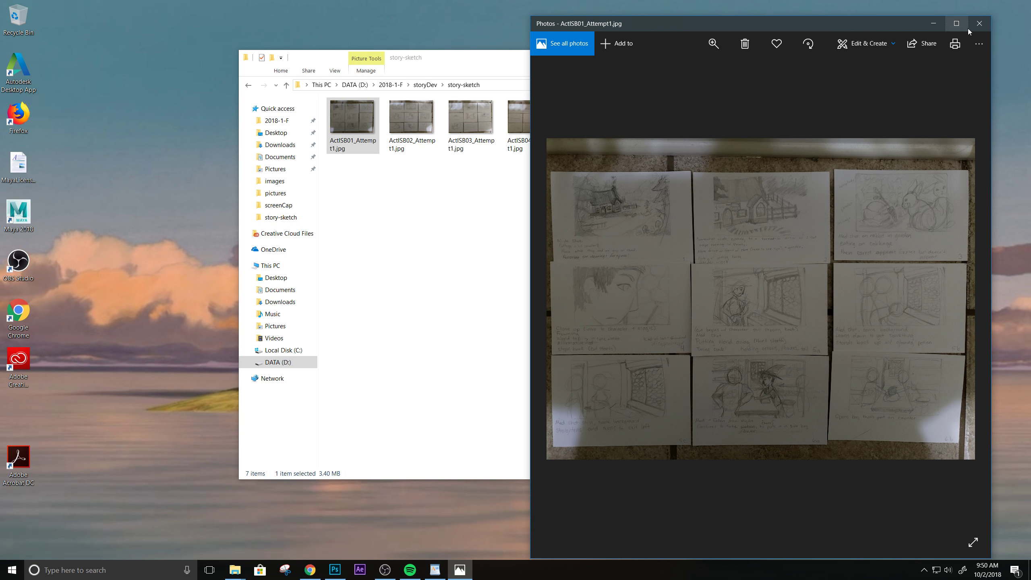
left_click(979, 23)
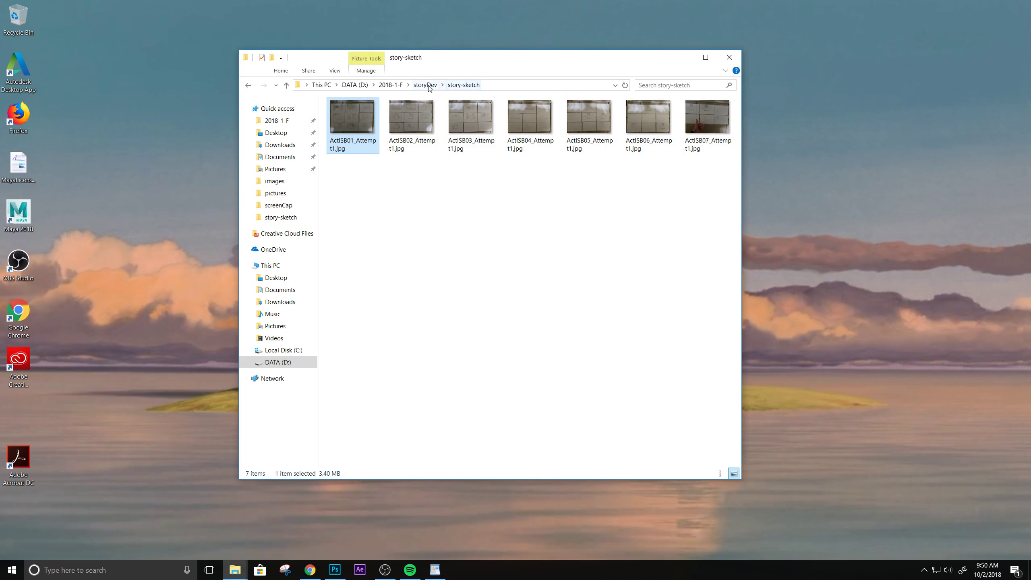
left_click(425, 85)
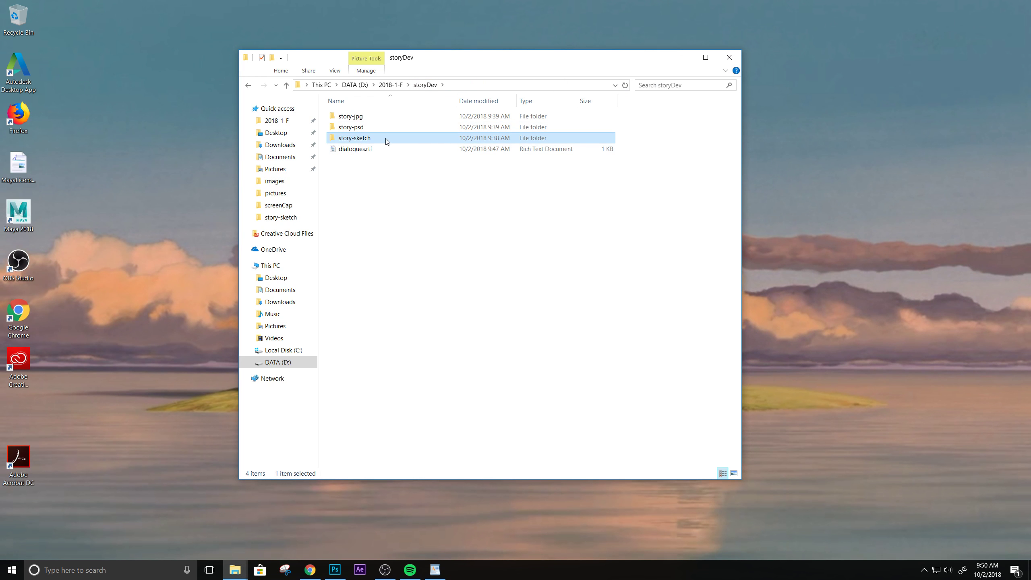
left_click(360, 129)
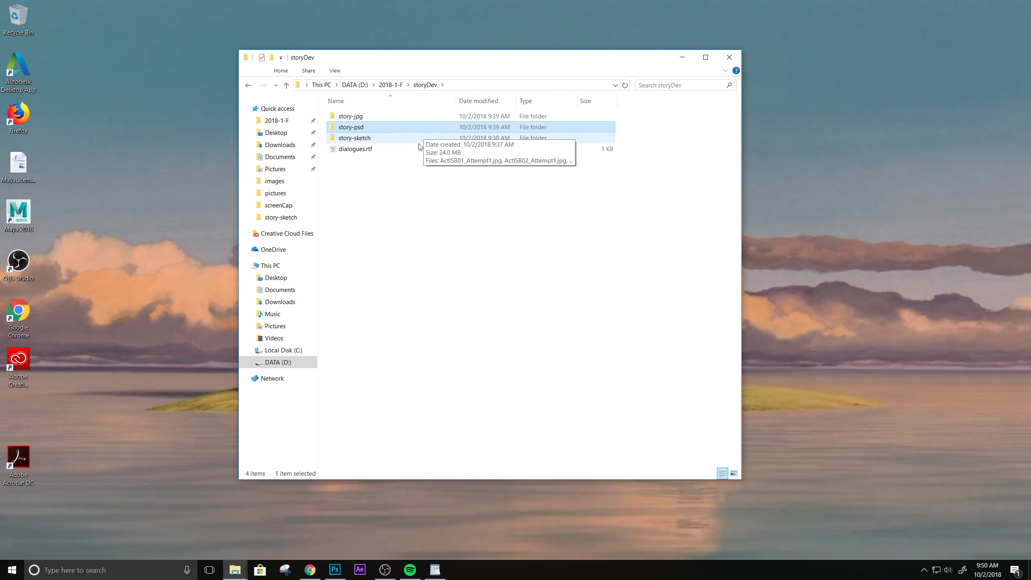
left_click(374, 119)
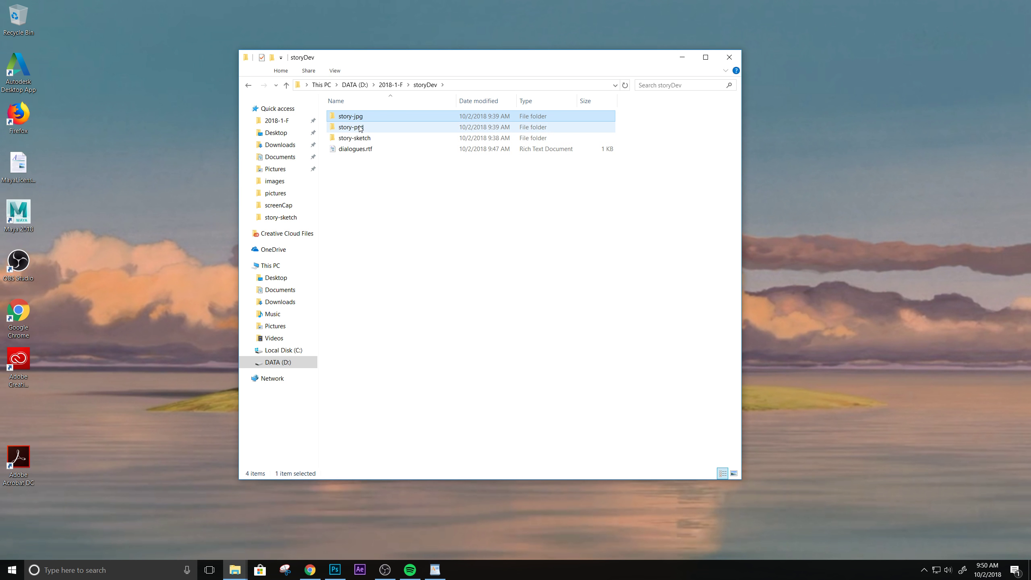
- Open dialogues.rtf in WordPad and park its window on the right side of the screen
left_click(370, 151)
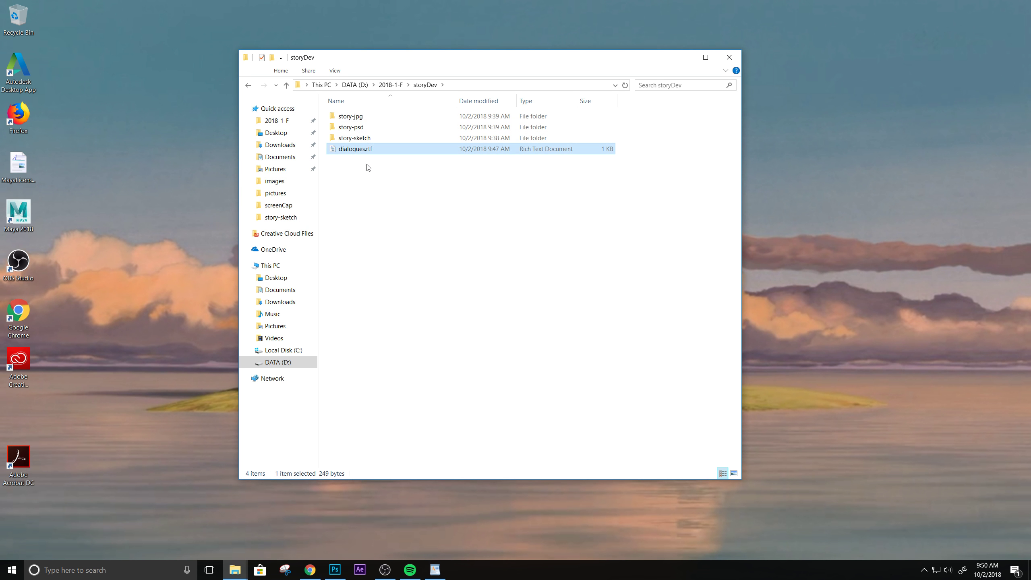
double_click(353, 153)
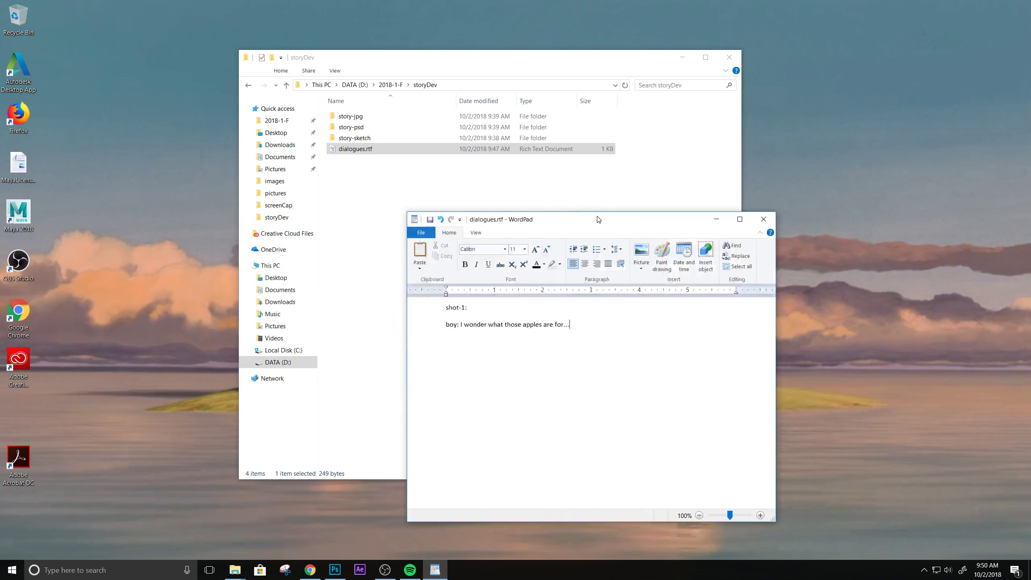
left_click_drag(598, 220, 758, 103)
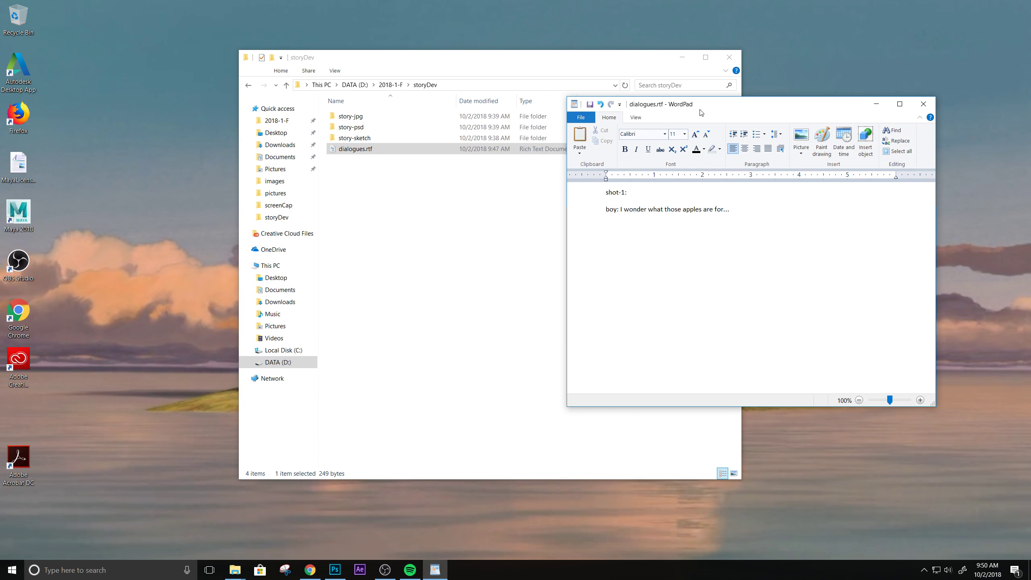
mouse_move(703, 109)
left_mouse_down()
mouse_move(742, 104)
mouse_move(688, 119)
left_mouse_up()
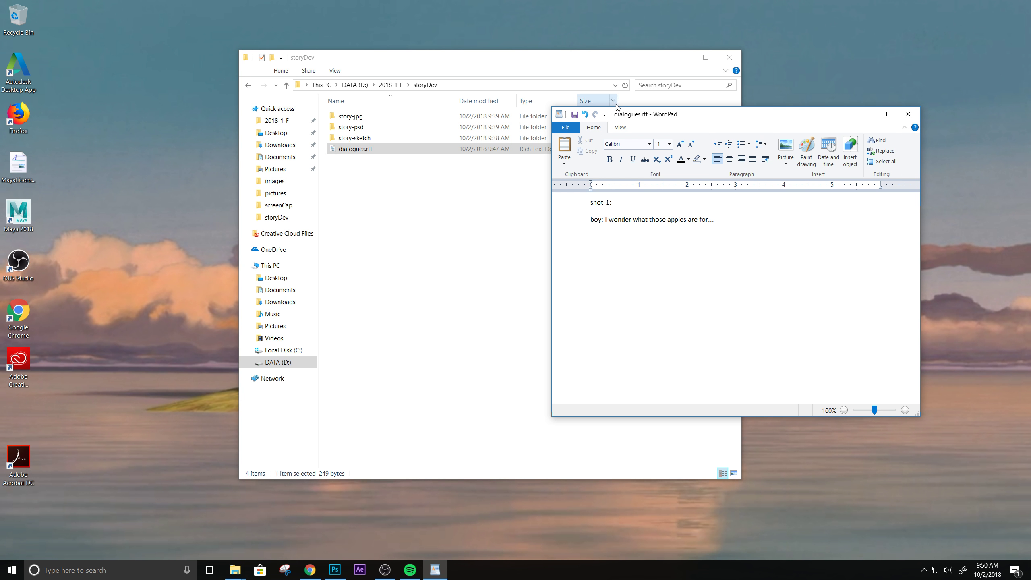
left_click_drag(710, 125, 791, 166)
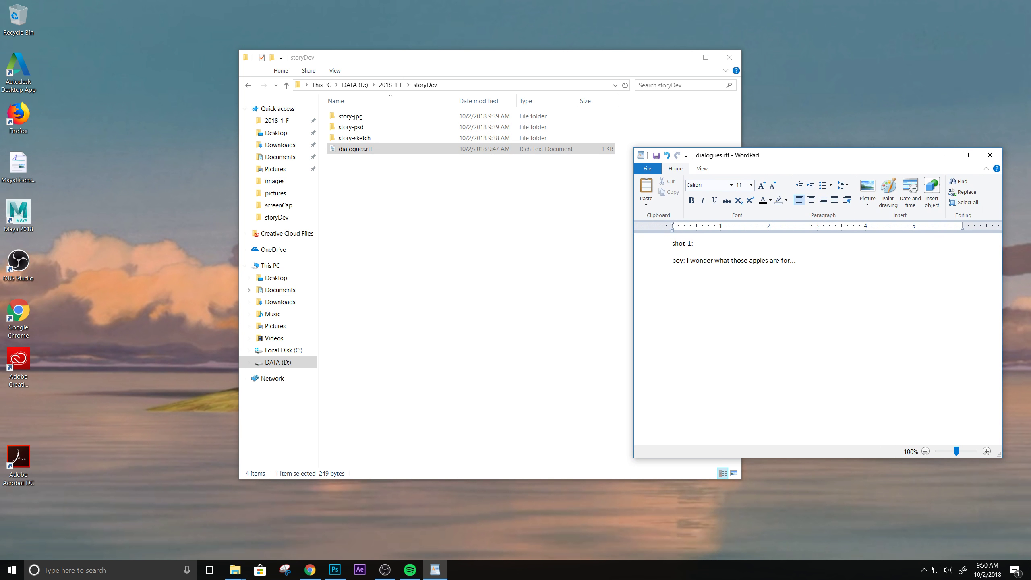
key("alt+Tab")
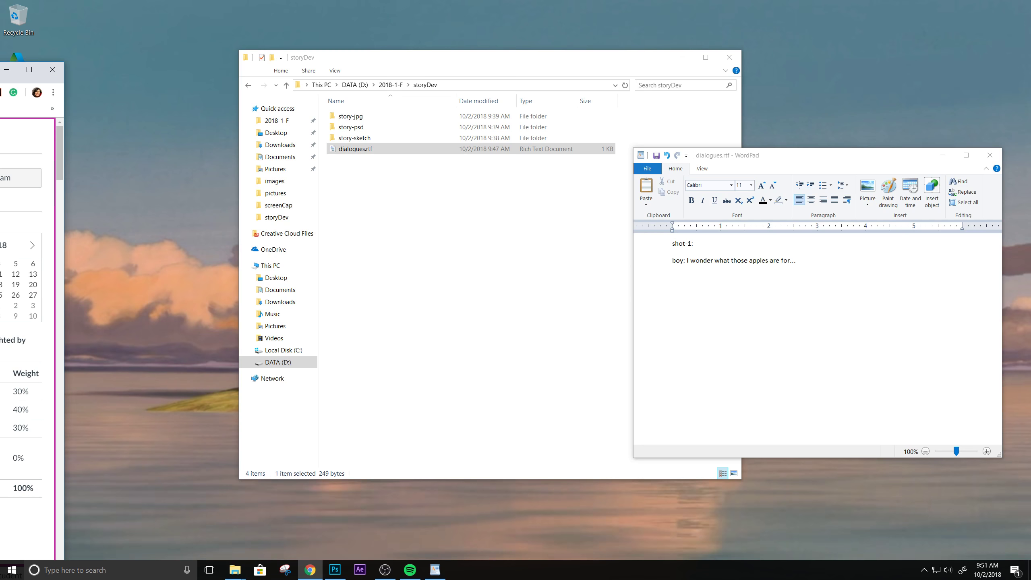
- From the course Files' photoshopStuff folder, download uah-StoryBoardingBrushes.abr and show it in its download folder
left_click_drag(0, 78, 516, 29)
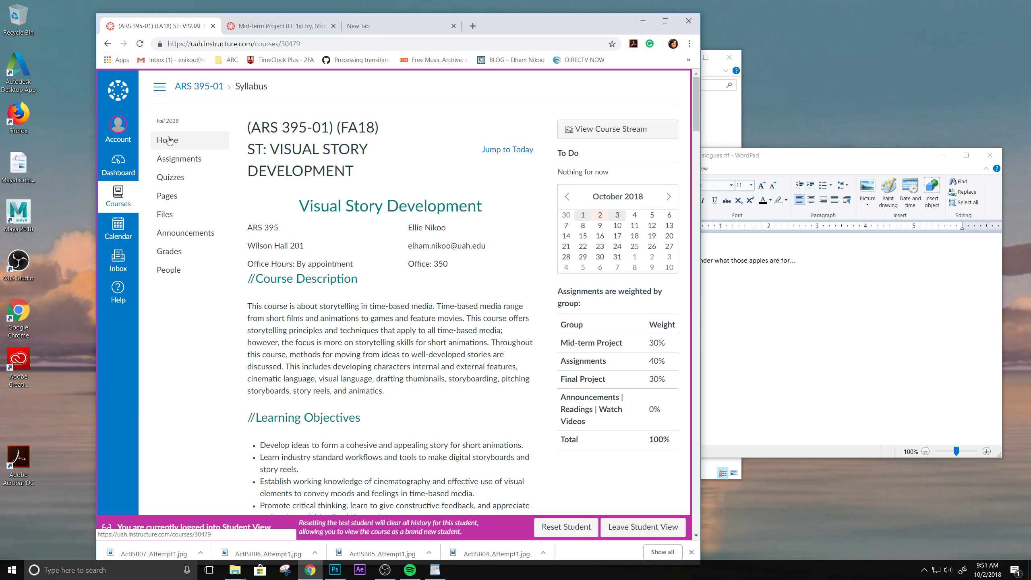
left_click(174, 213)
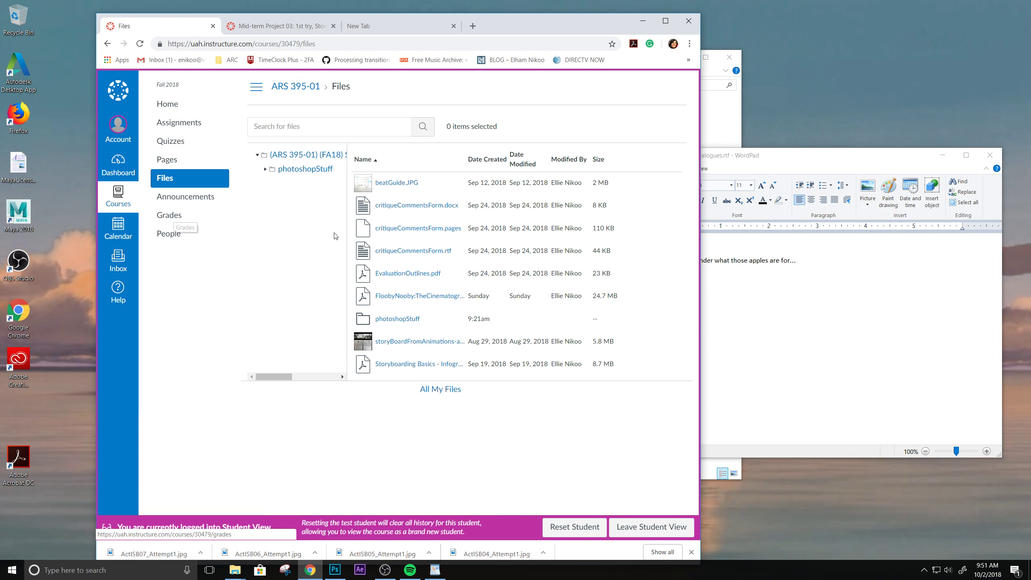
left_click(309, 174)
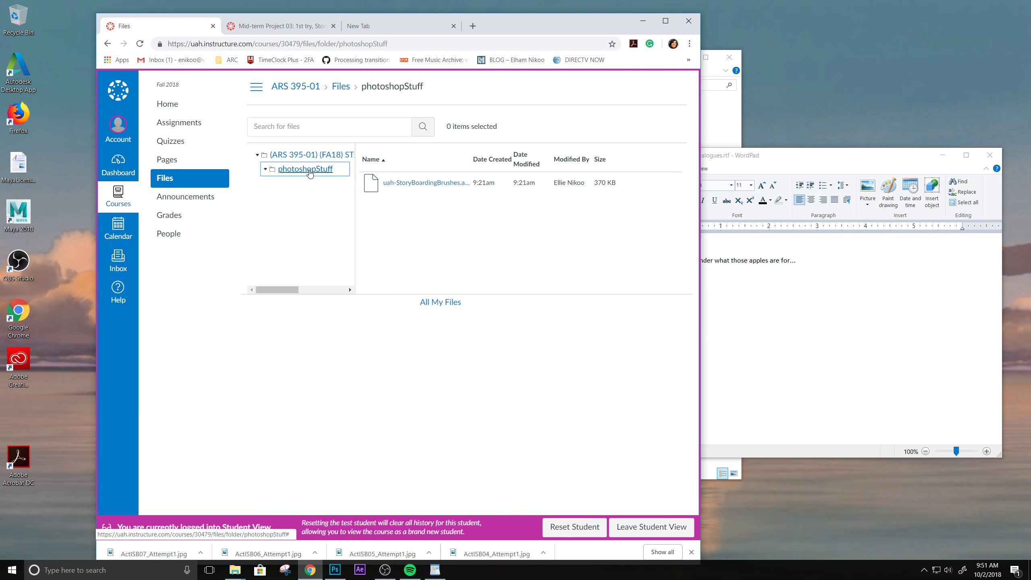
left_click(421, 186)
left_click(556, 100)
left_click(203, 553)
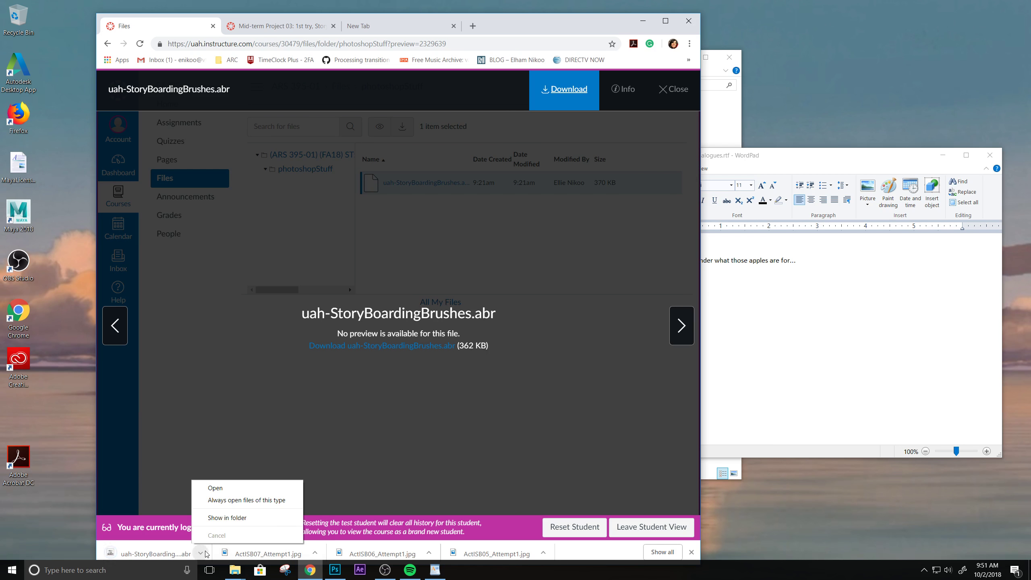
left_click(228, 518)
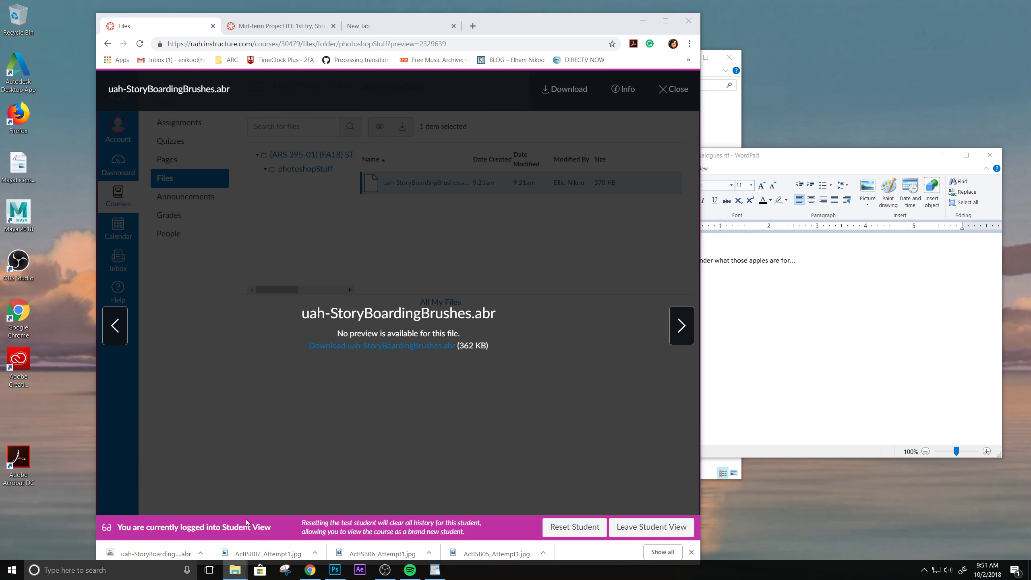
- Create a new folder named photoshopStuff in storyDev and open it
left_click(642, 21)
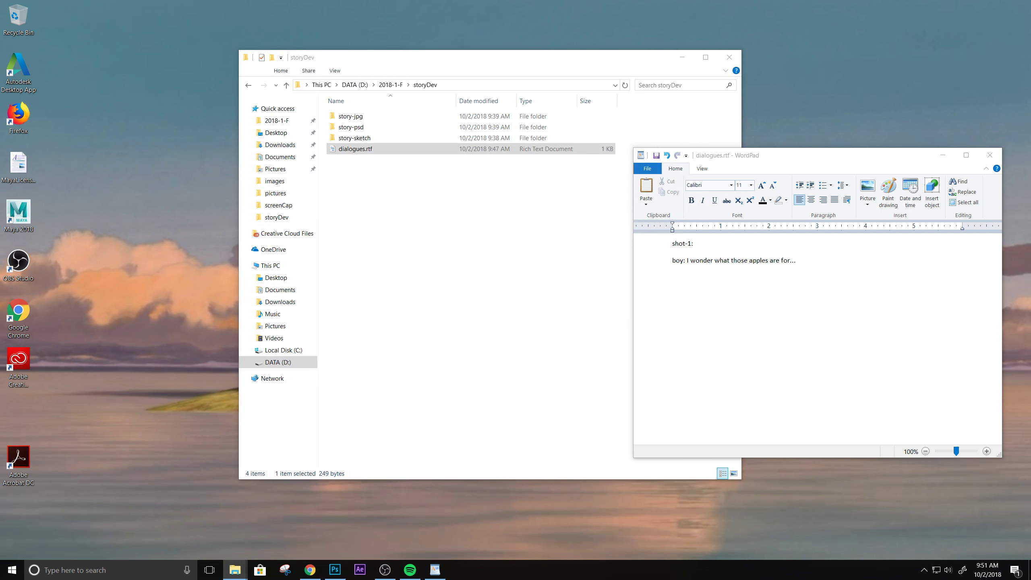
right_click(357, 190)
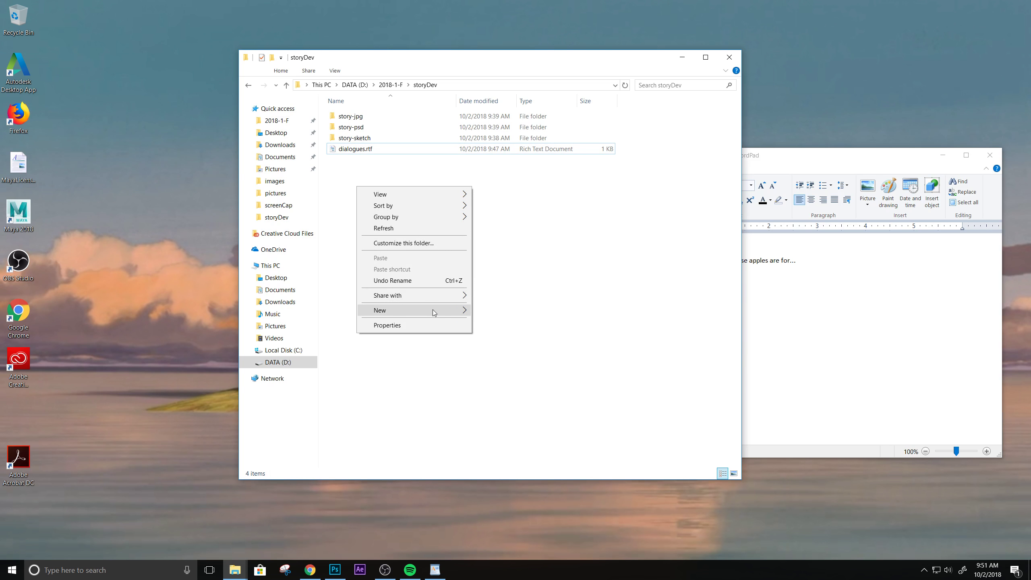
mouse_move(446, 315)
left_click(511, 316)
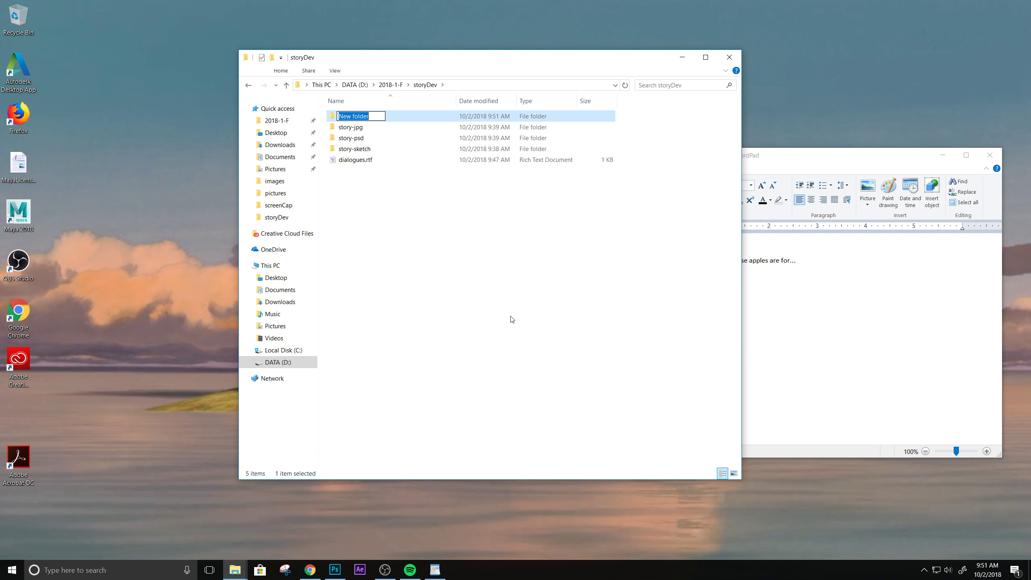
type("phon")
type("oshop")
type("Stuff")
key("Return")
double_click(393, 121)
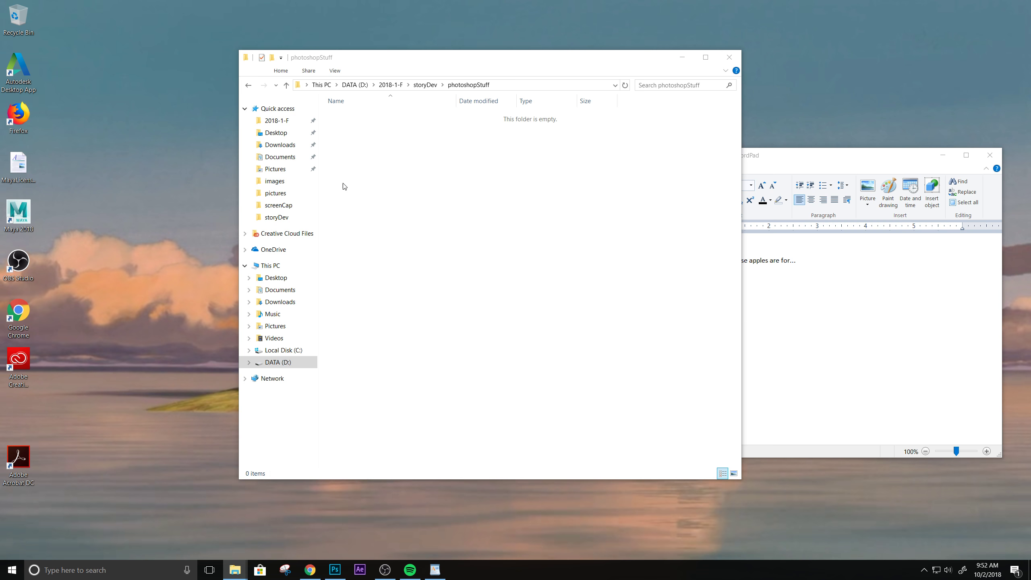
- Browse back through storyDev and story-sketch, then minimize the WordPad dialogue window
left_click(363, 181)
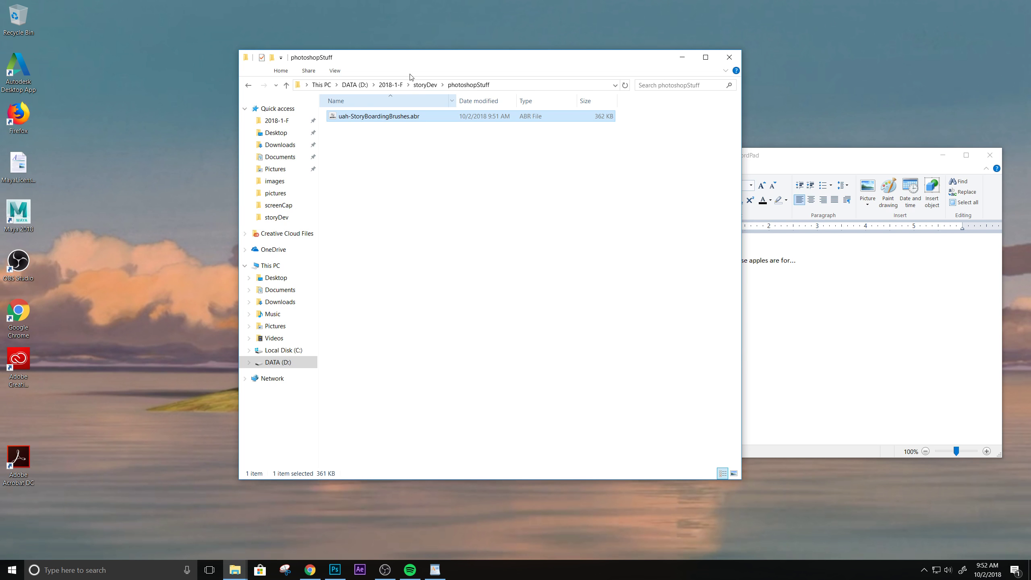
left_click(425, 84)
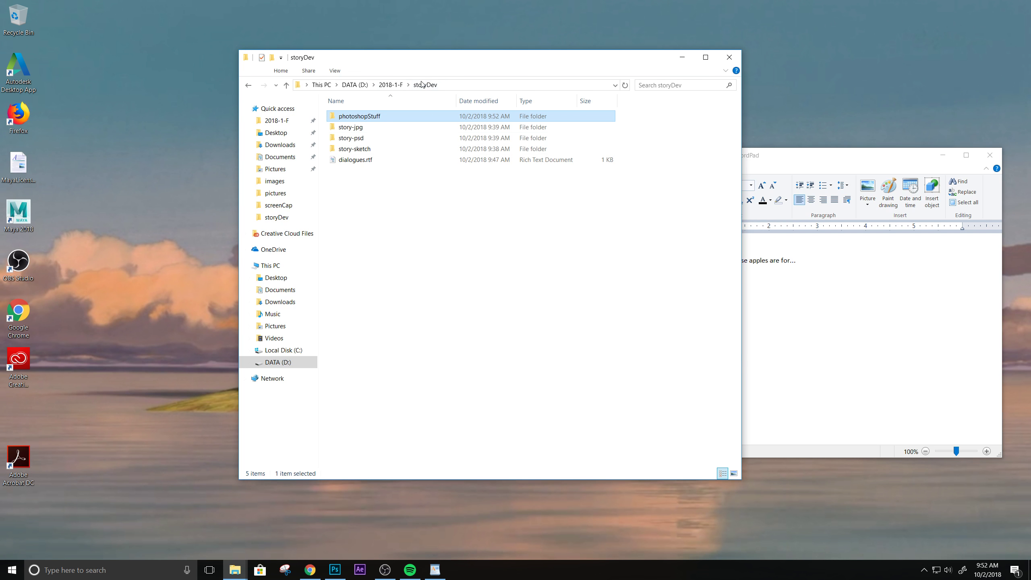
left_click(367, 149)
double_click(368, 149)
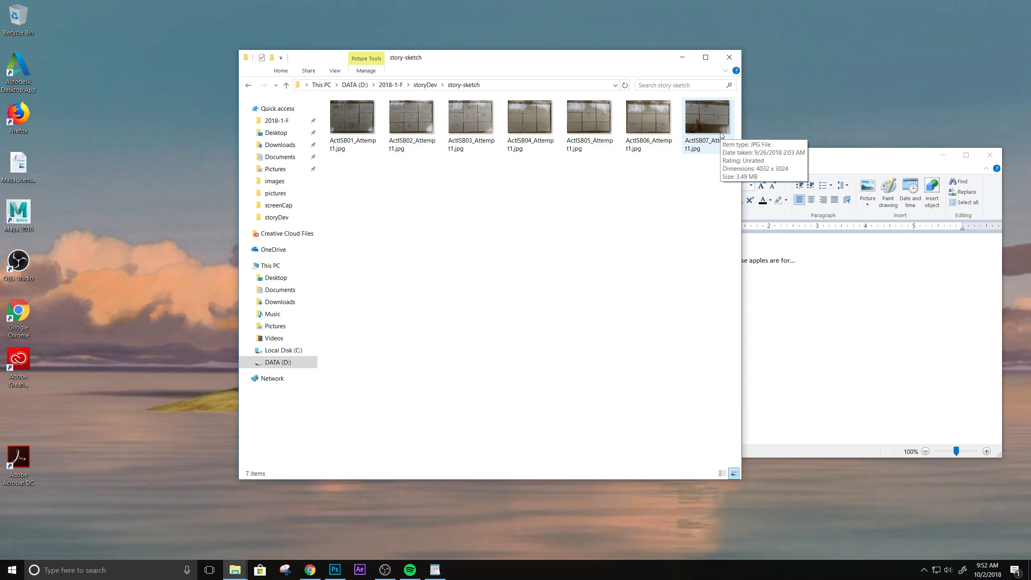
left_click(425, 85)
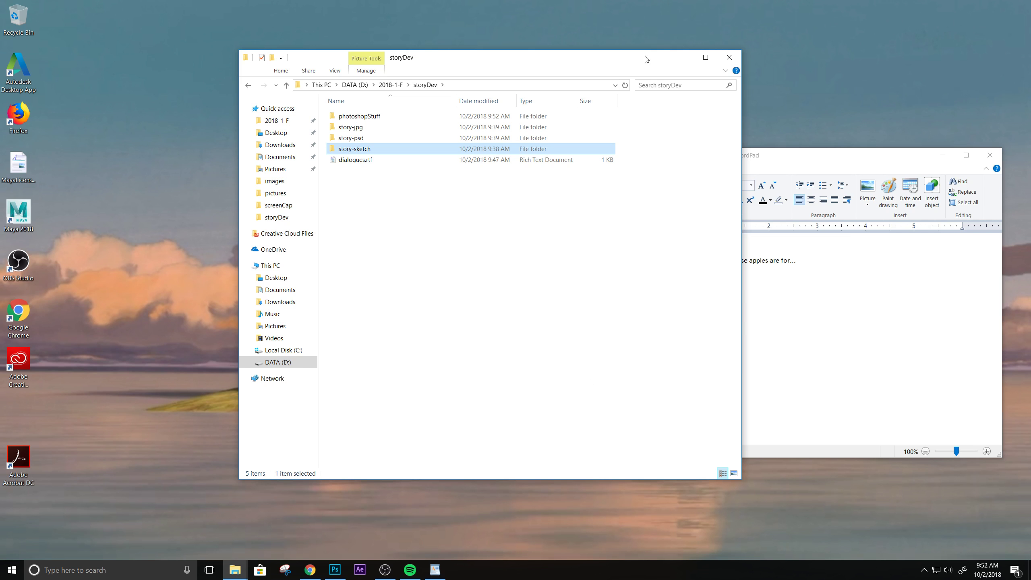
left_click_drag(641, 59, 550, 43)
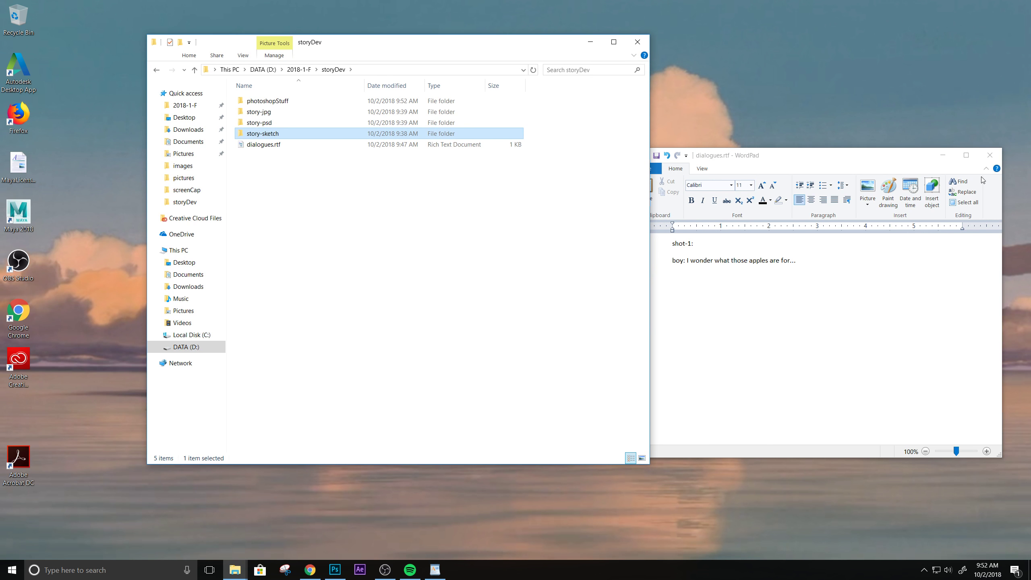
left_click(943, 155)
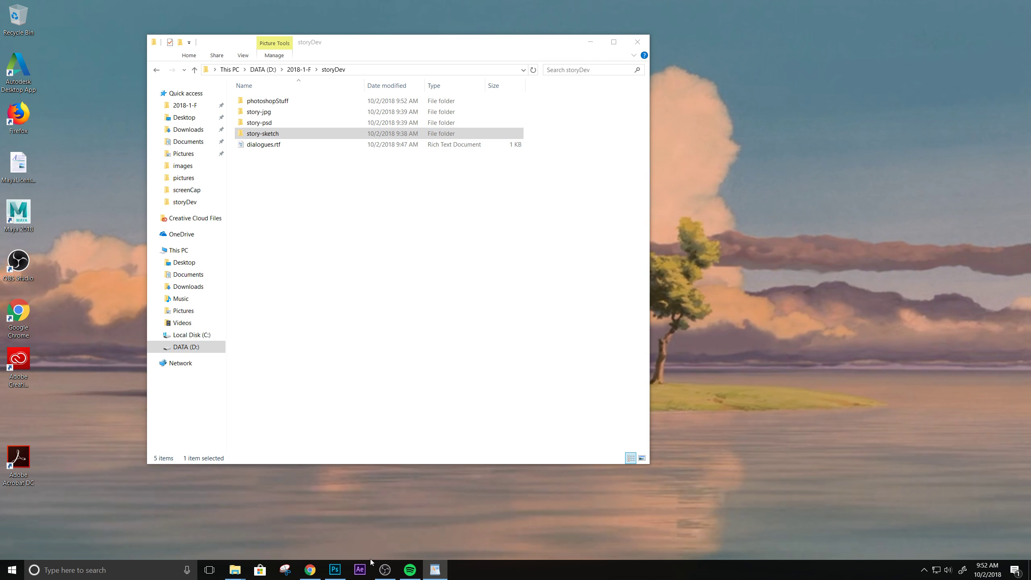
- Switch to Photoshop and bring up New Document settings with the HDTV 1080p (1920×1080, 72 ppi) preset
left_click(331, 571)
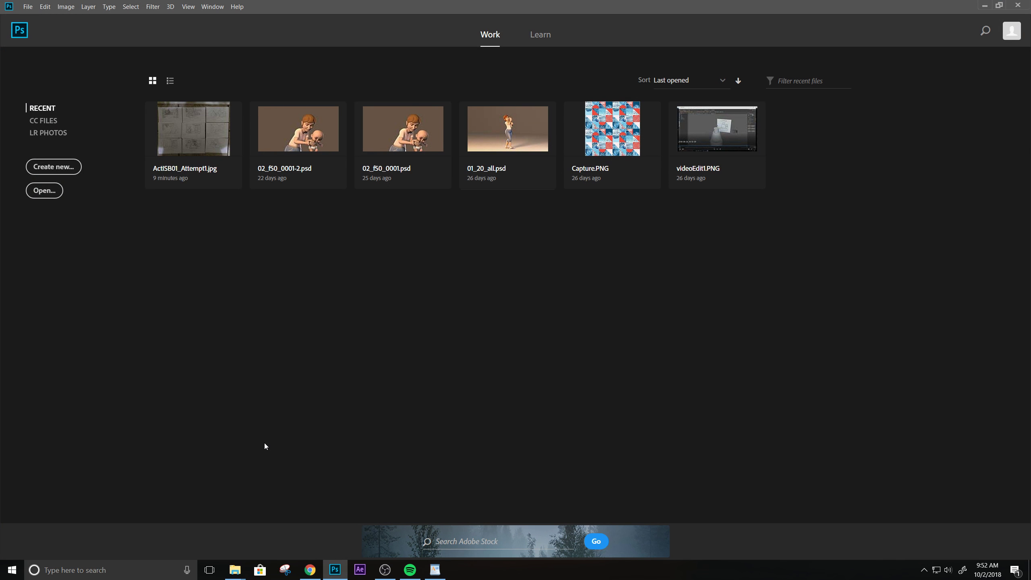
left_click(58, 166)
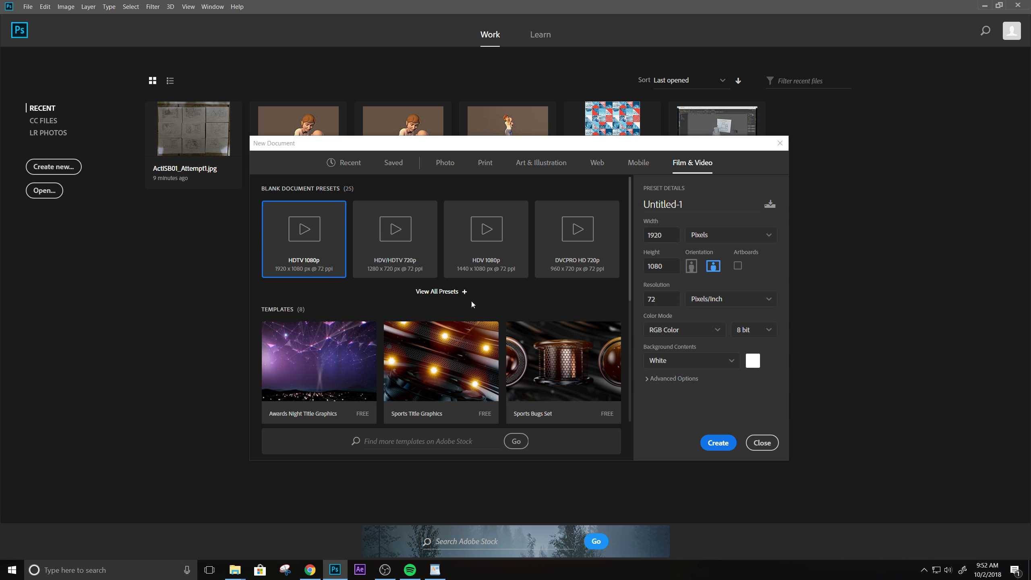
- Create the blank 1920×1080 Untitled-1 document
left_click(715, 444)
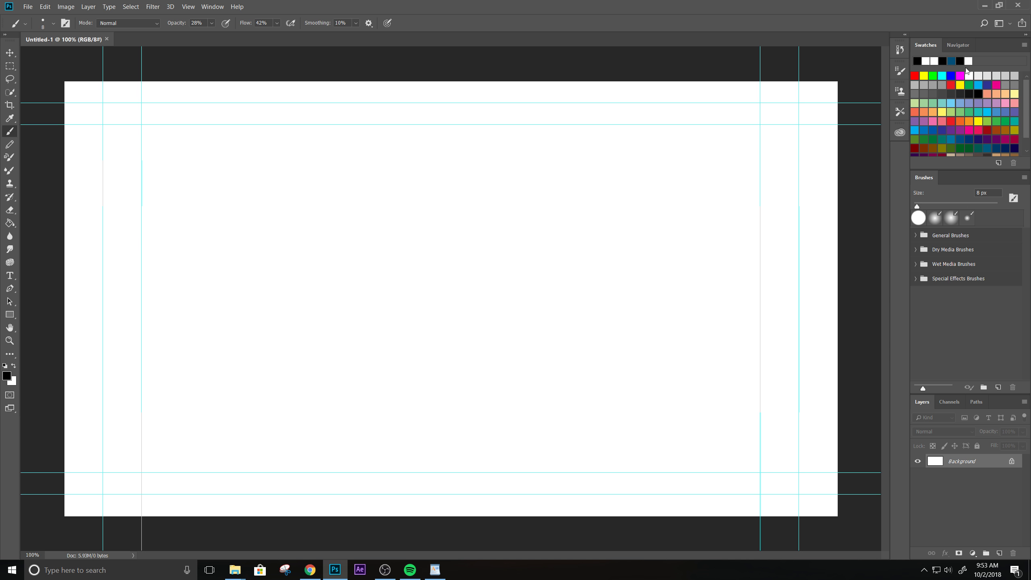
left_click(1009, 24)
left_click(651, 28)
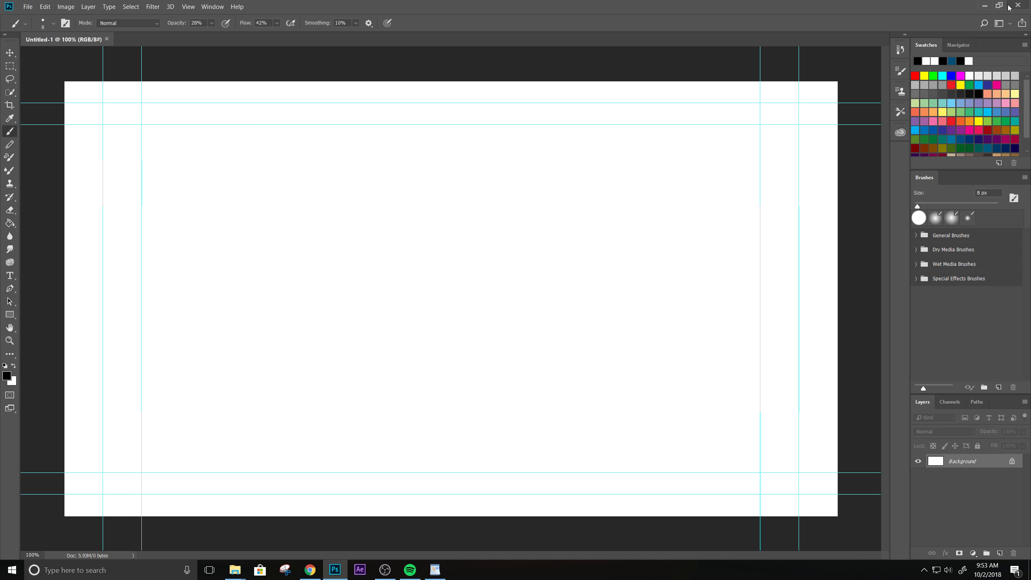
- Try the Essentials workspace, then return to Painting and reset it to its defaults
left_click(1011, 24)
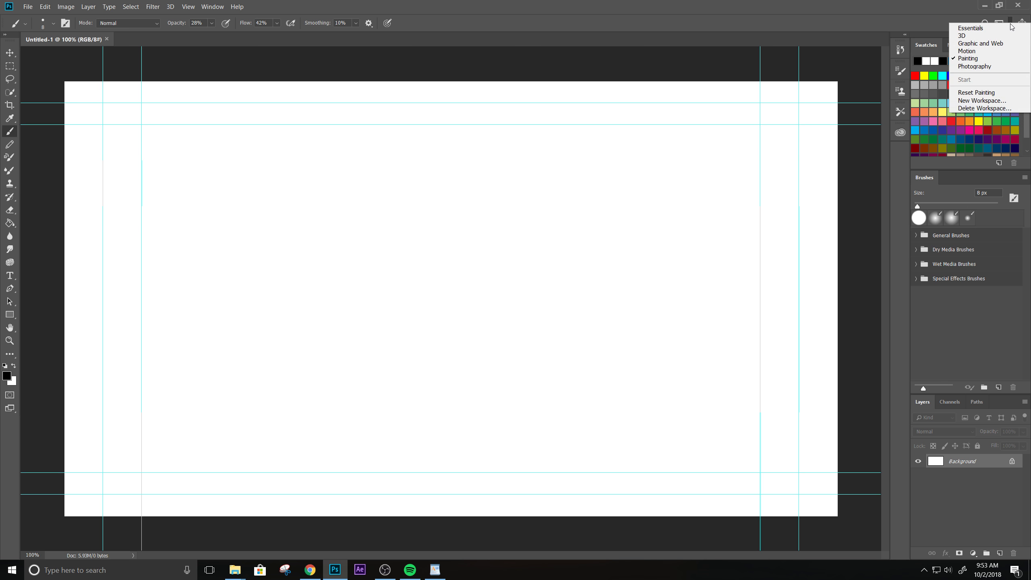
left_click(986, 28)
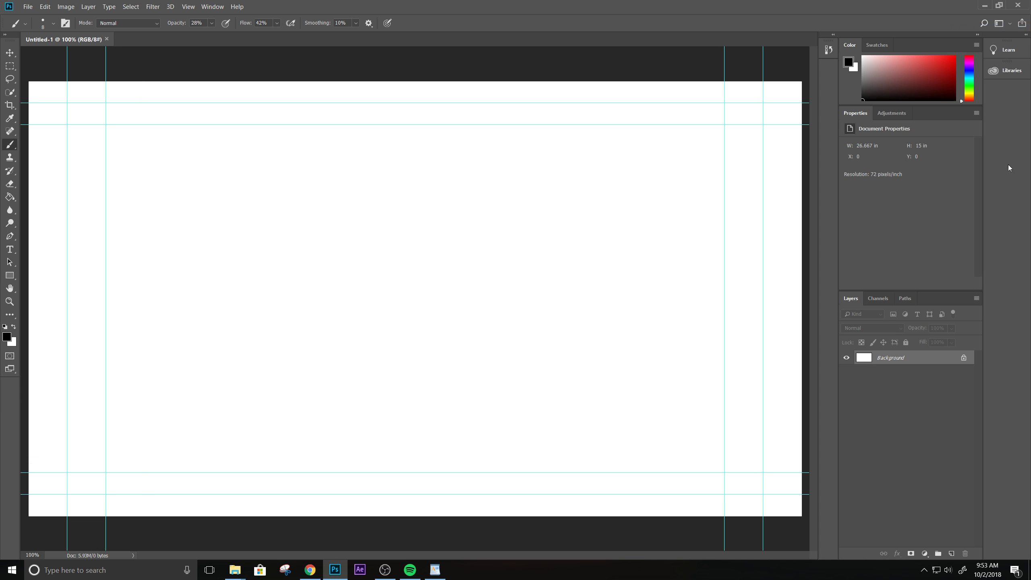
left_click(1010, 23)
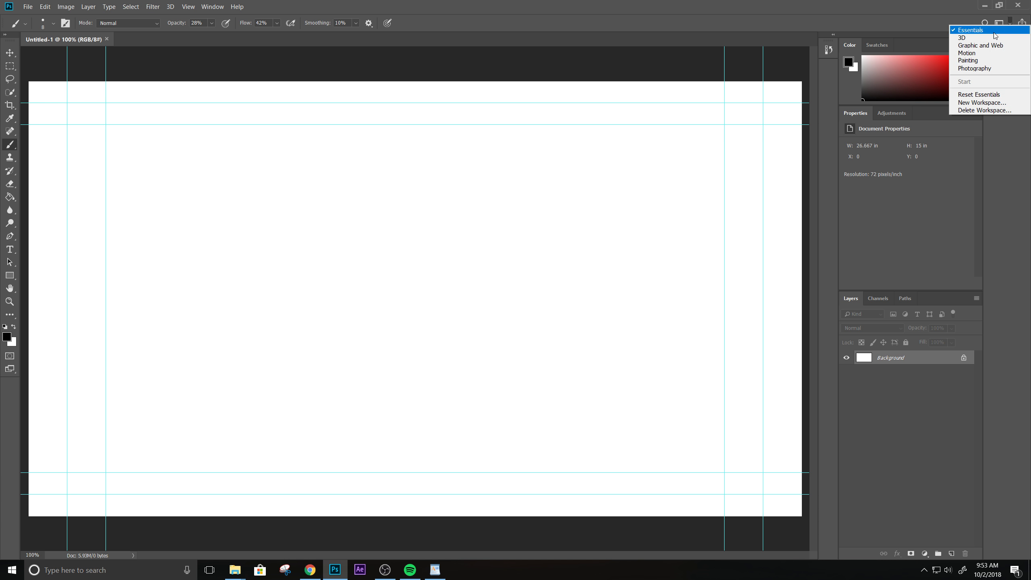
left_click(987, 60)
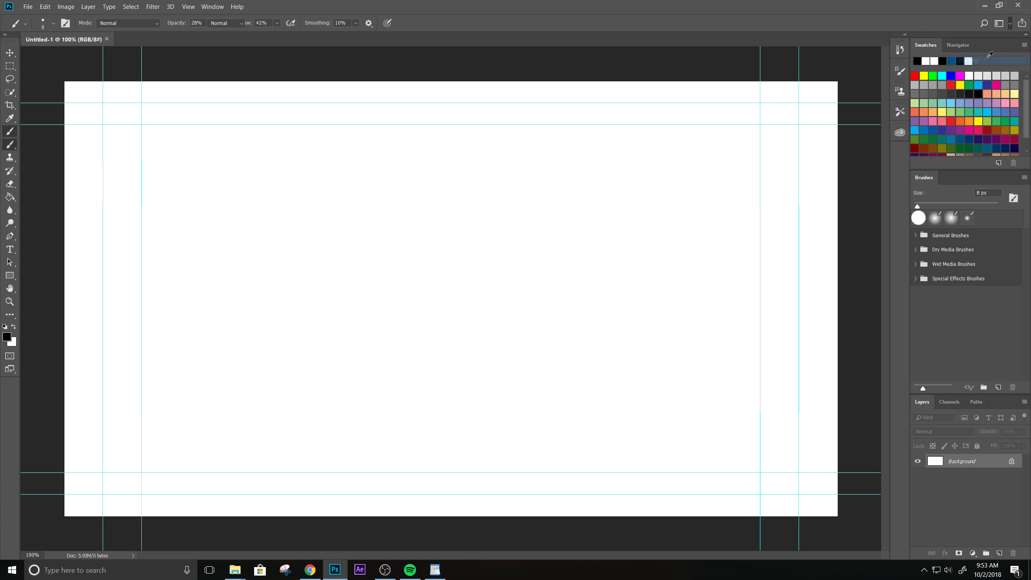
left_click(1010, 23)
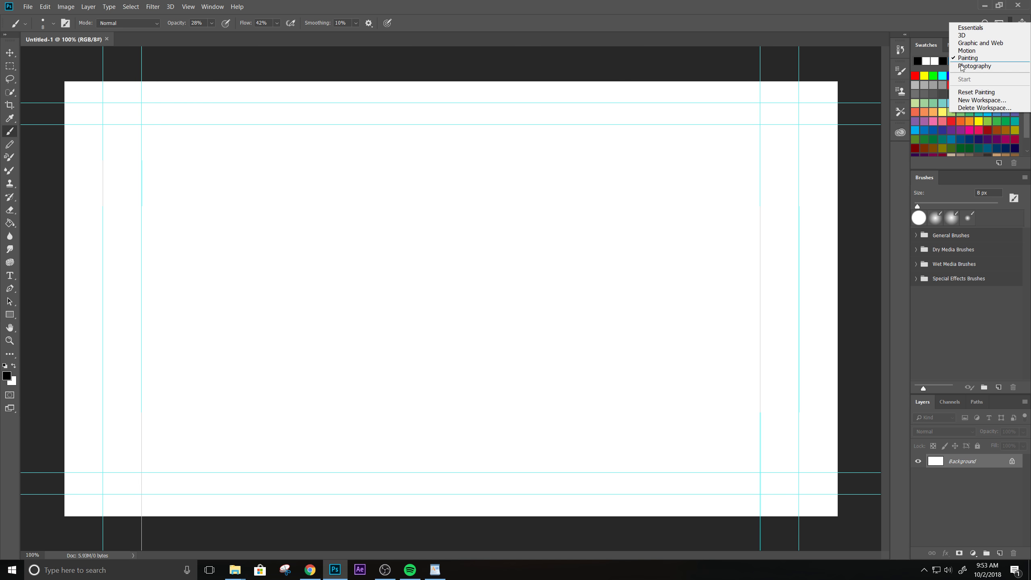
left_click(995, 93)
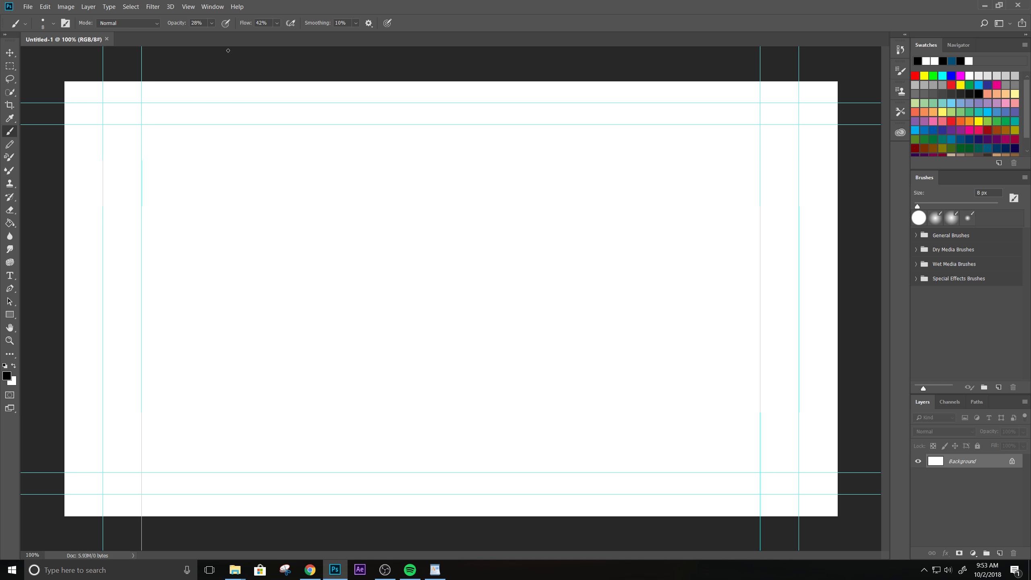
- Open ActISB01_Attempt1.jpg in a new tab and zoom in, then out to see all panels
left_click(28, 7)
left_click(36, 26)
left_click(131, 83)
left_click(398, 274)
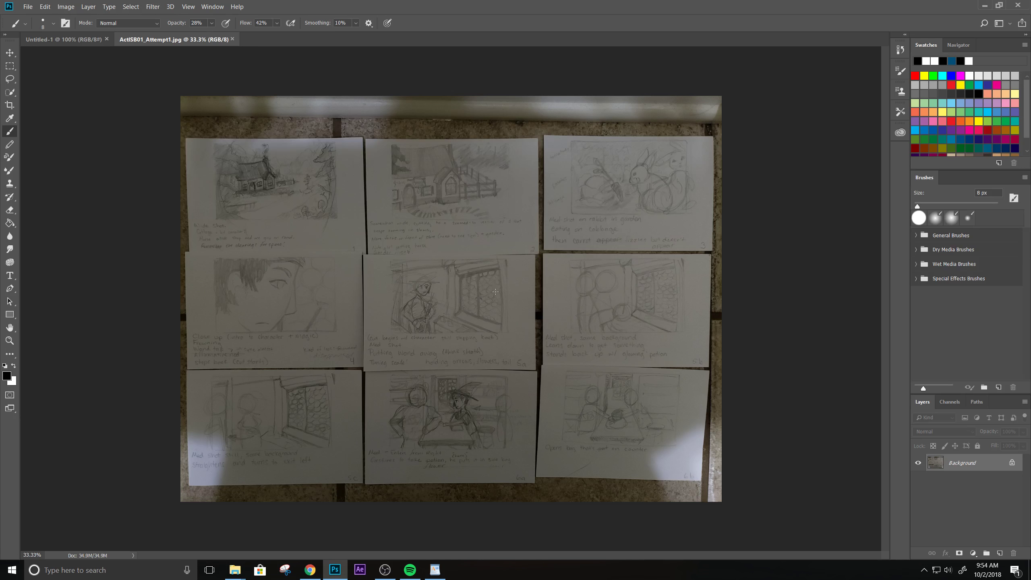
key("ctrl+plus")
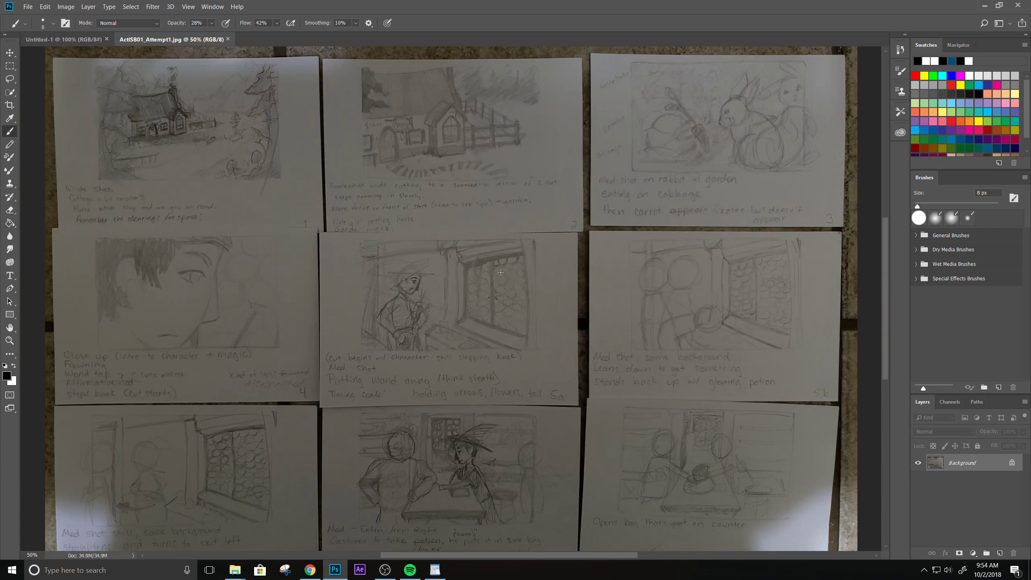
key("ctrl+minus")
key("ctrl+minus")
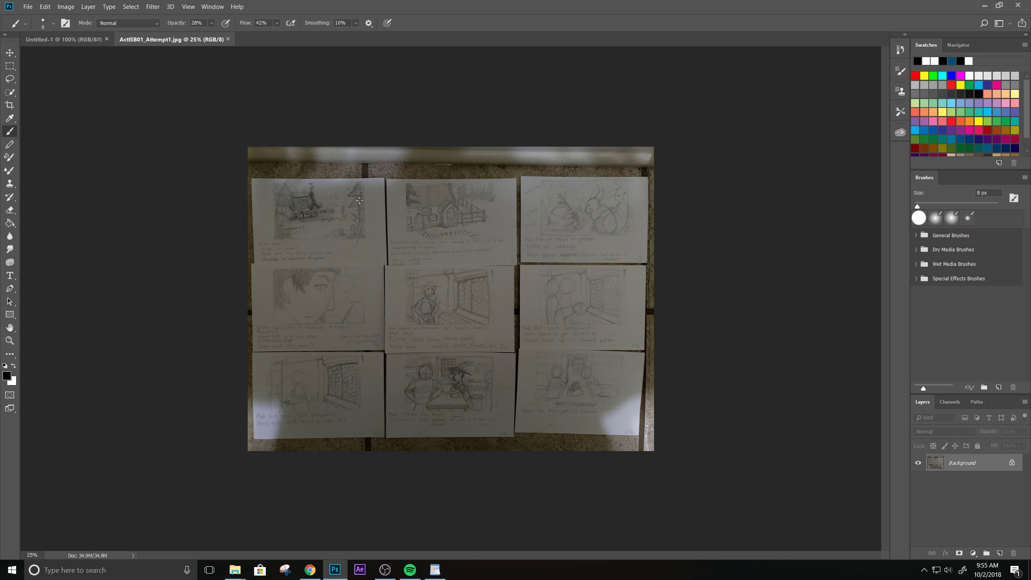
- Marquee-select the row-two close-up face panel and paste it into Untitled-1 as Layer 1
left_click(11, 66)
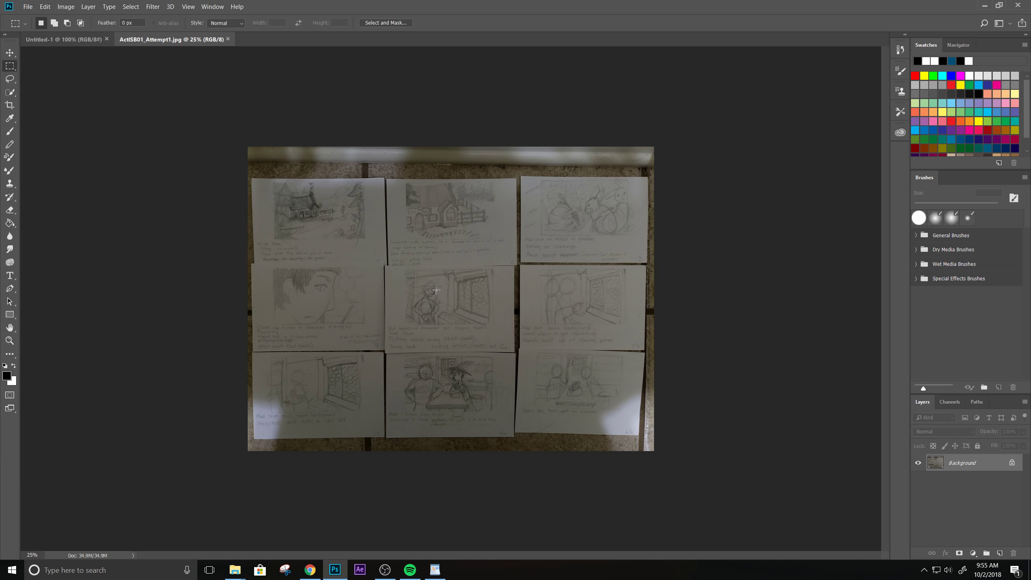
left_click_drag(273, 268, 364, 324)
left_click(60, 39)
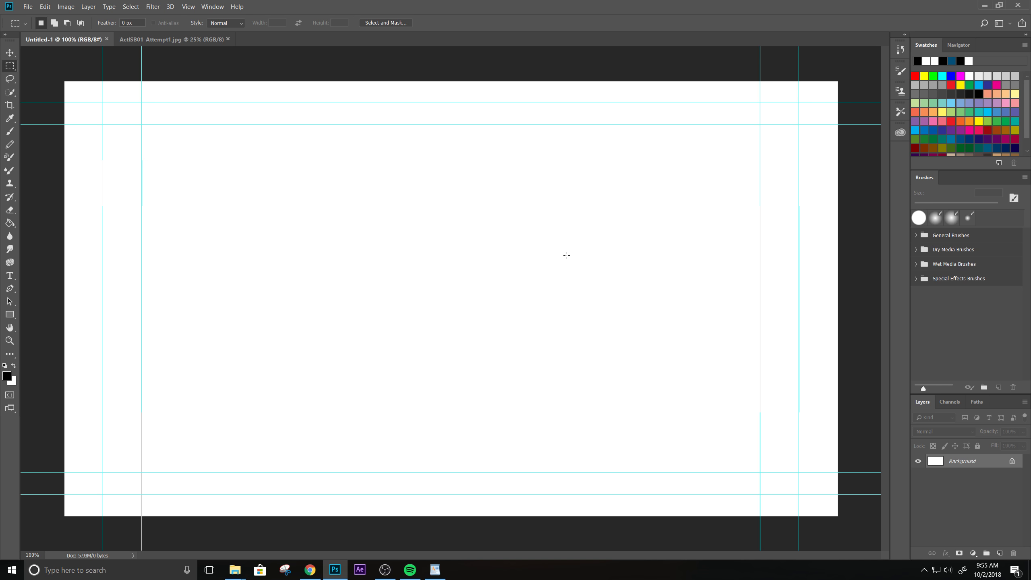
key("ctrl+v")
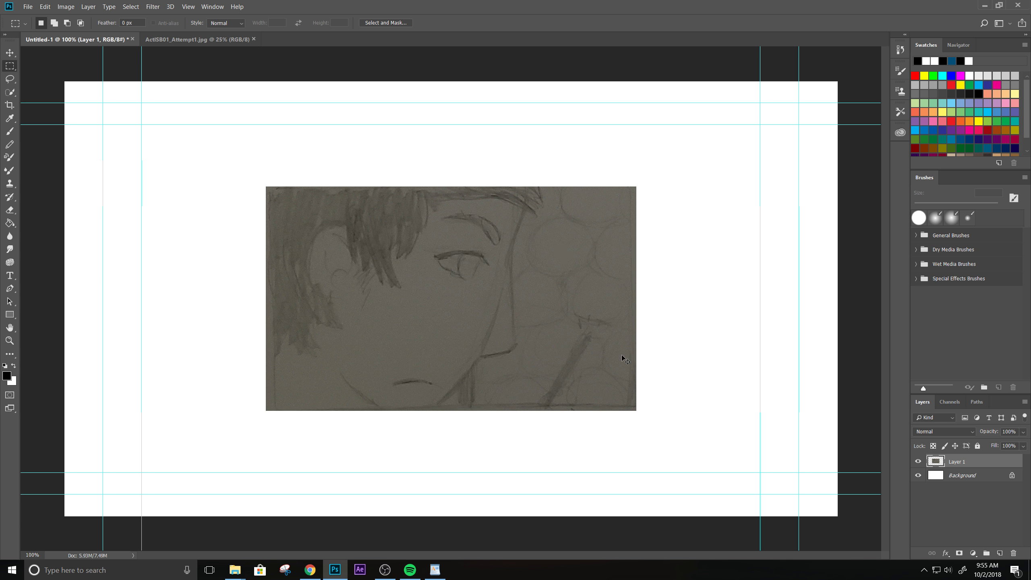
- Free-transform the pasted face sketch up to about 197%, center it between the guides, and commit
key("ctrl+t")
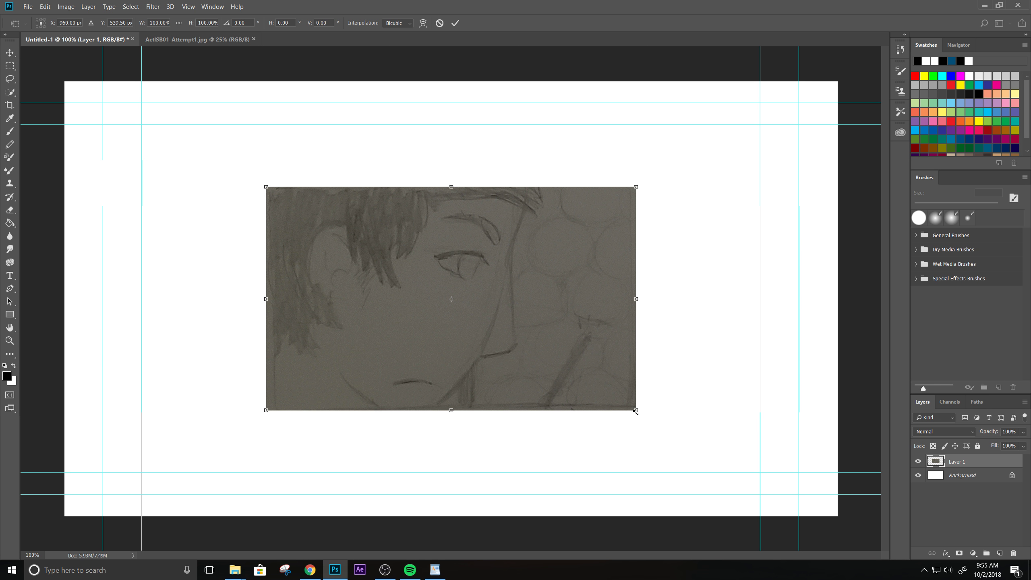
left_click_drag(636, 411, 790, 504)
left_click_drag(665, 417, 487, 320)
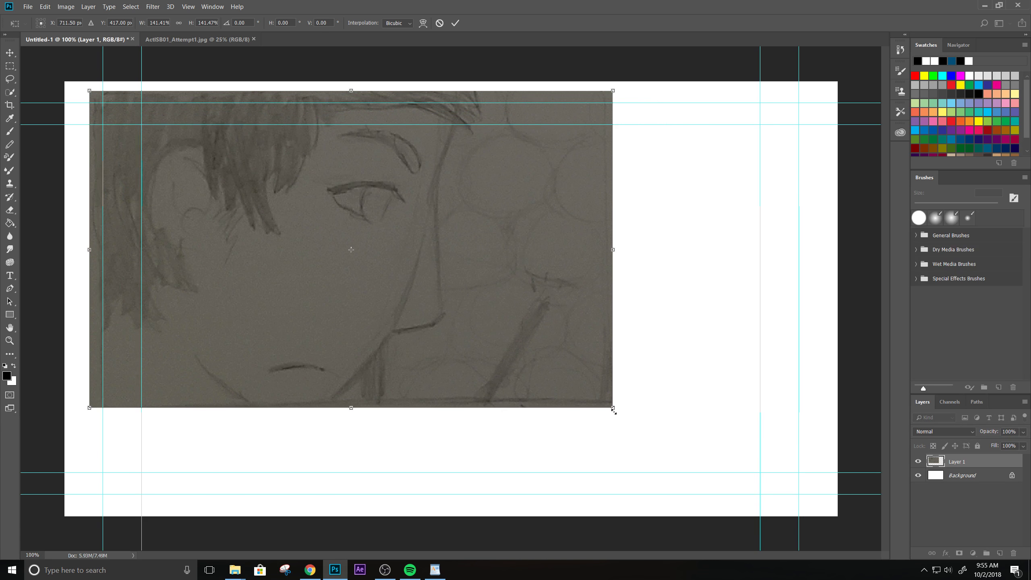
mouse_move(613, 411)
left_mouse_down()
mouse_move(725, 463)
mouse_move(859, 488)
mouse_move(821, 498)
mouse_move(838, 498)
left_mouse_up()
mouse_move(480, 456)
left_mouse_down()
mouse_move(478, 437)
mouse_move(478, 449)
left_mouse_up()
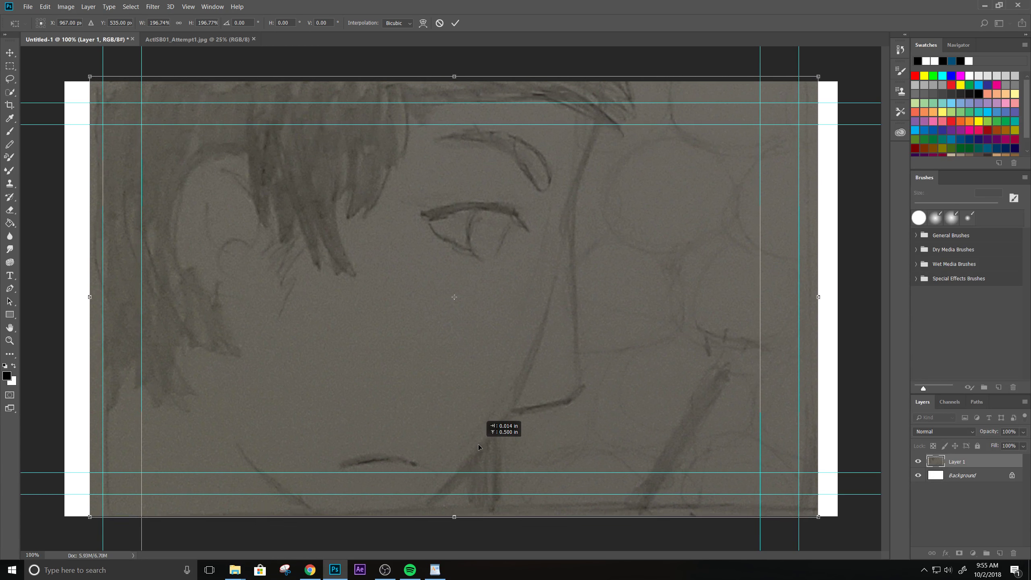
left_click_drag(479, 444, 479, 447)
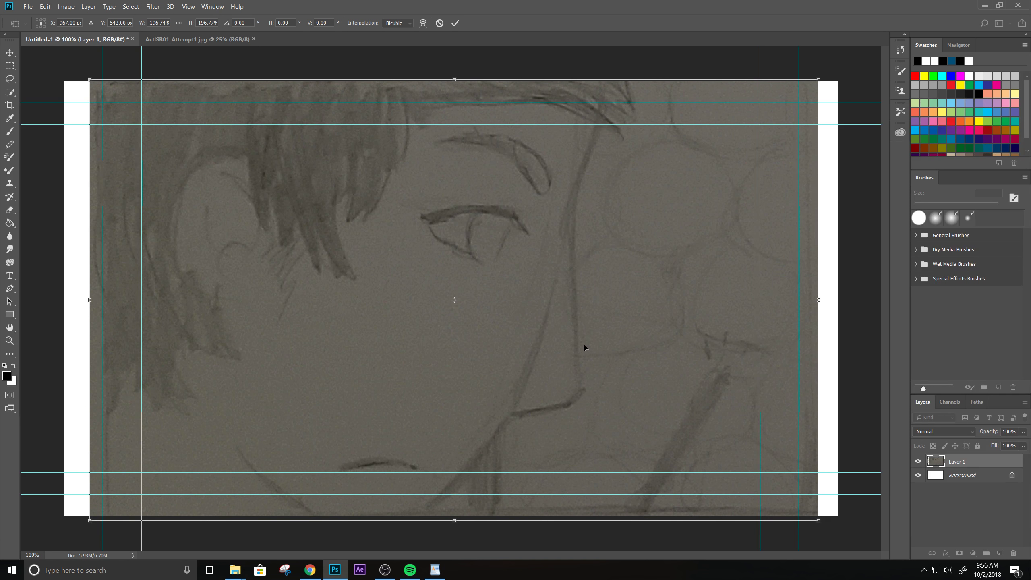
key("Return")
key("m")
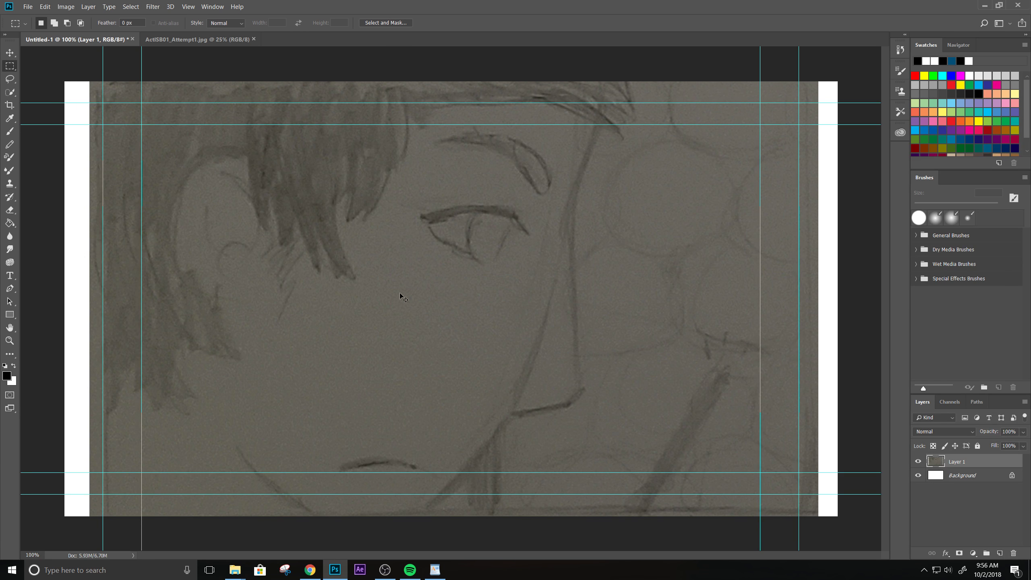
- Save the document as st-01.psd in storyDev > story-psd, suppressing the compatibility prompt
key("ctrl+s")
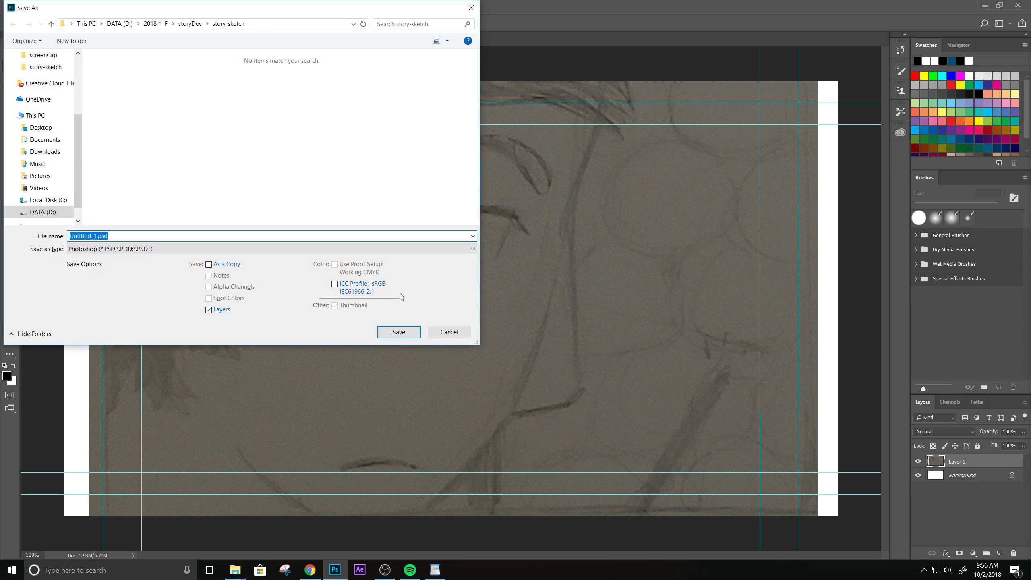
left_click(189, 24)
double_click(134, 95)
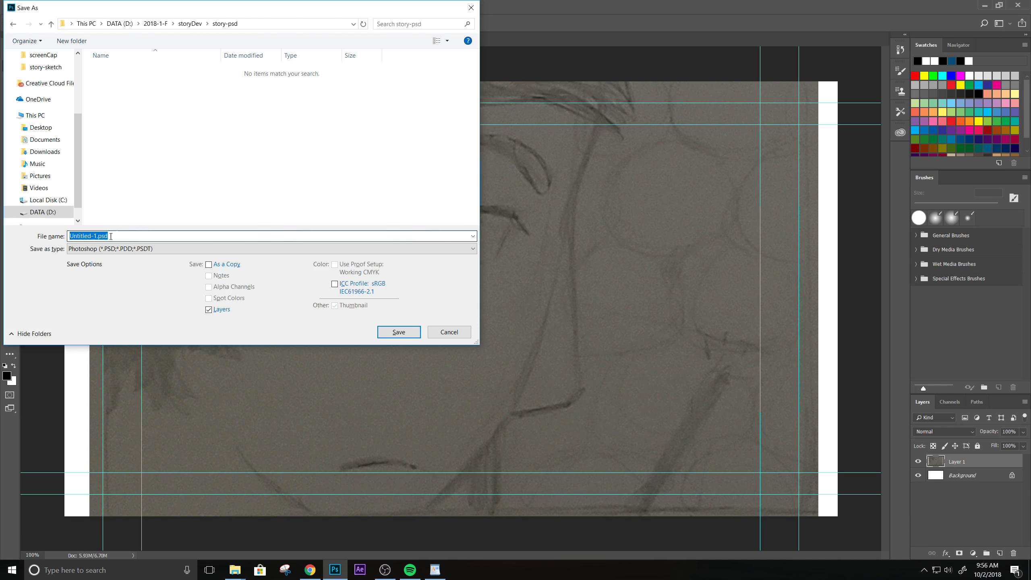
left_click(94, 236)
left_click_drag(98, 236, 70, 239)
type("st")
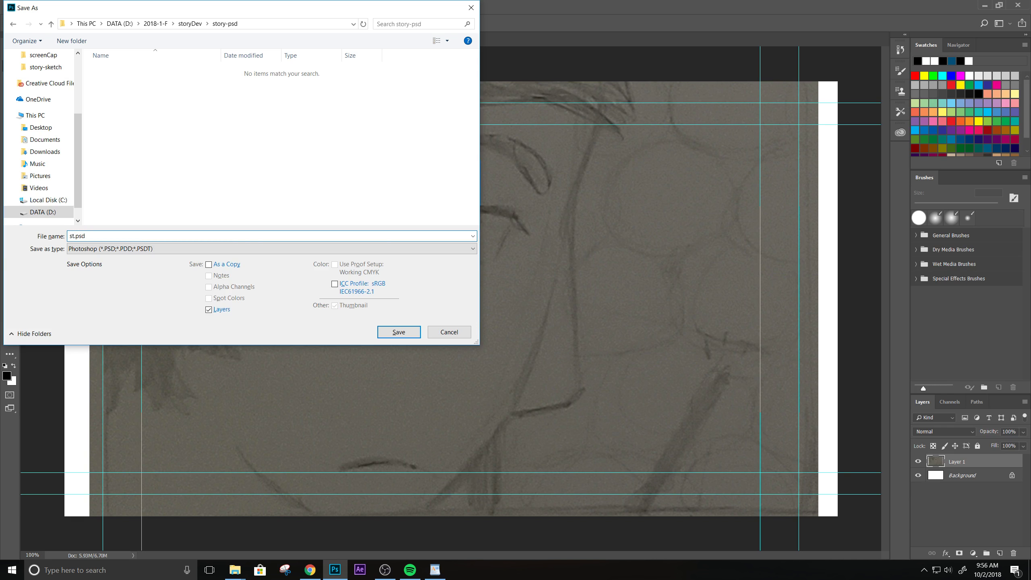
type("-01")
key("Return")
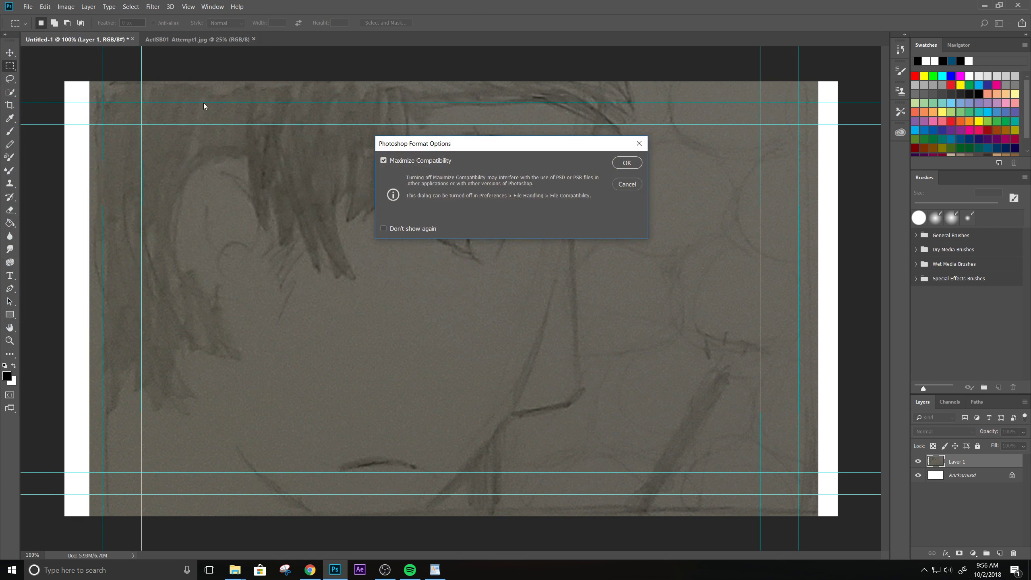
left_click(419, 229)
left_click(620, 165)
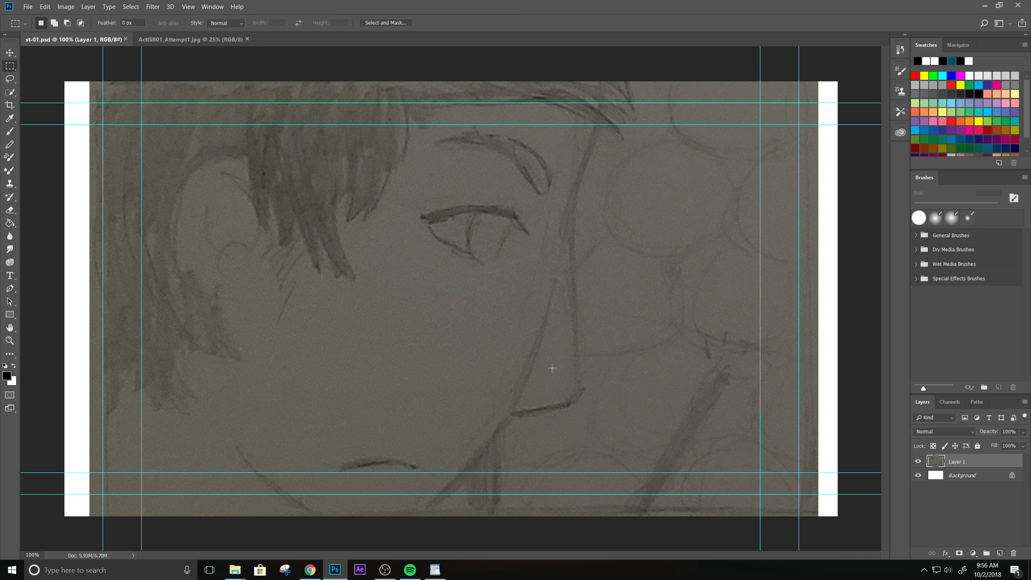
scroll(551, 367, "down", 2)
scroll(551, 368, "up", 2)
scroll(552, 367, "down", 1)
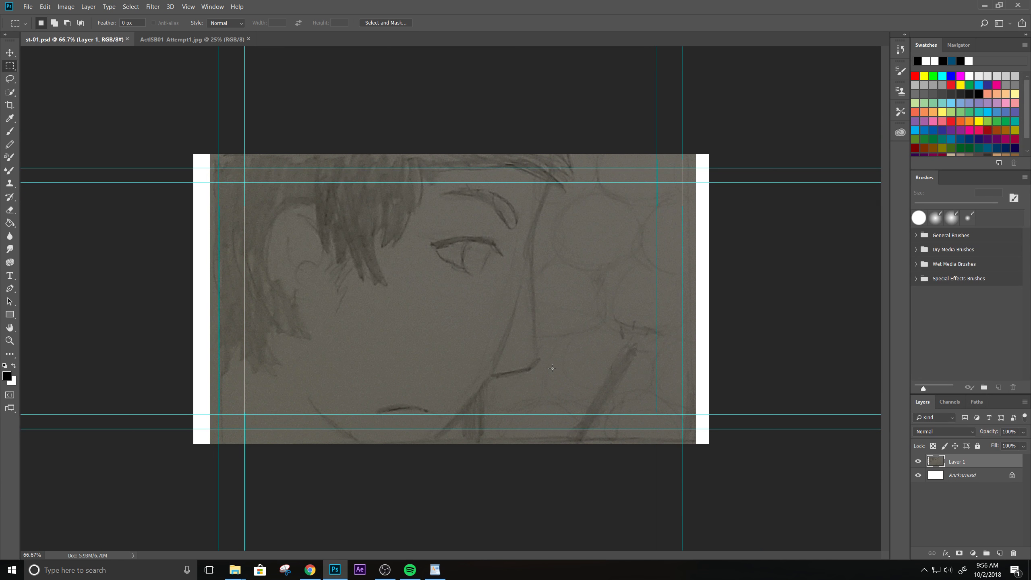
scroll(552, 368, "down", 1)
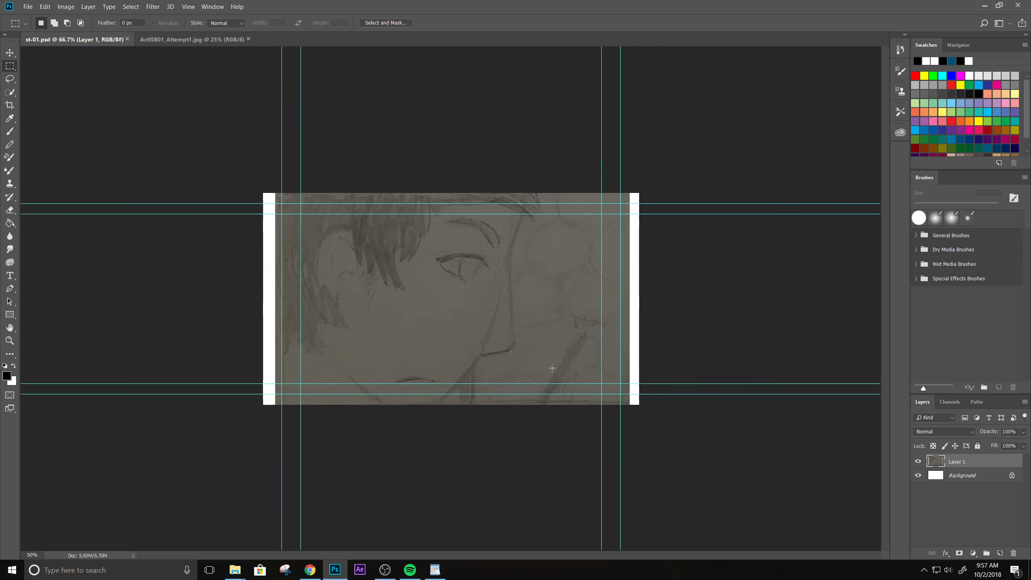
scroll(552, 368, "up", 2)
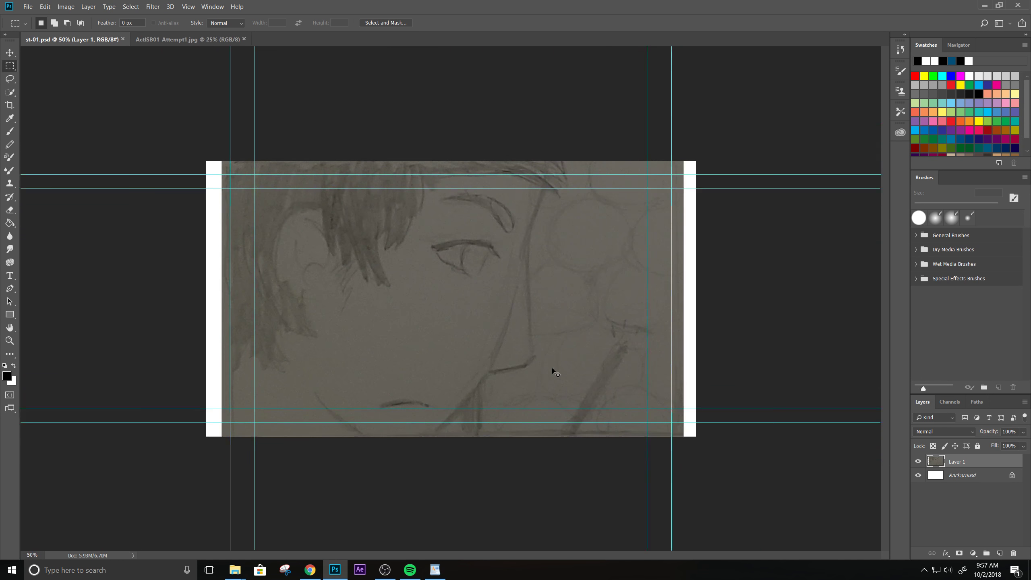
scroll(553, 368, "down", 2)
scroll(552, 368, "up", 1)
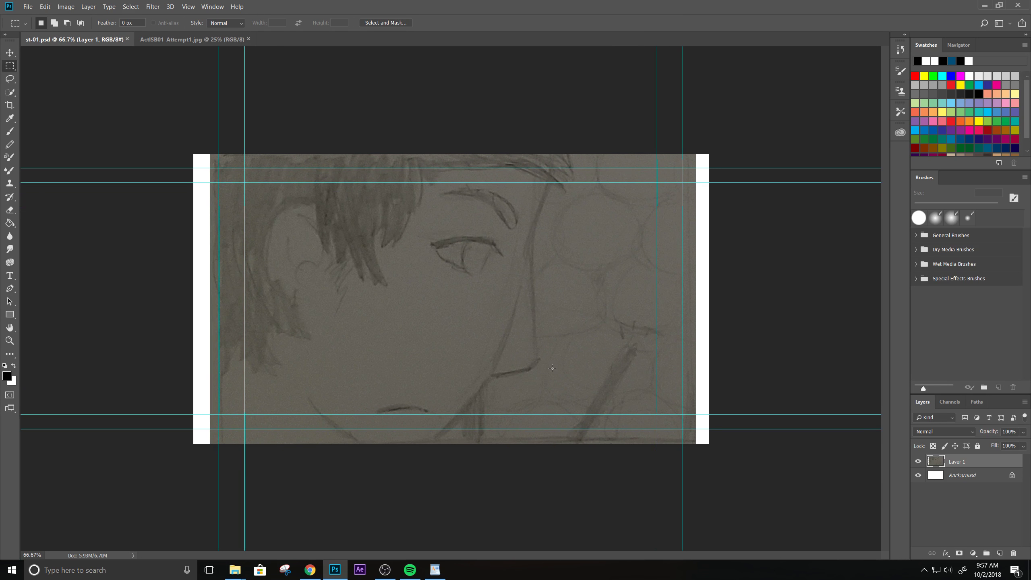
key("z")
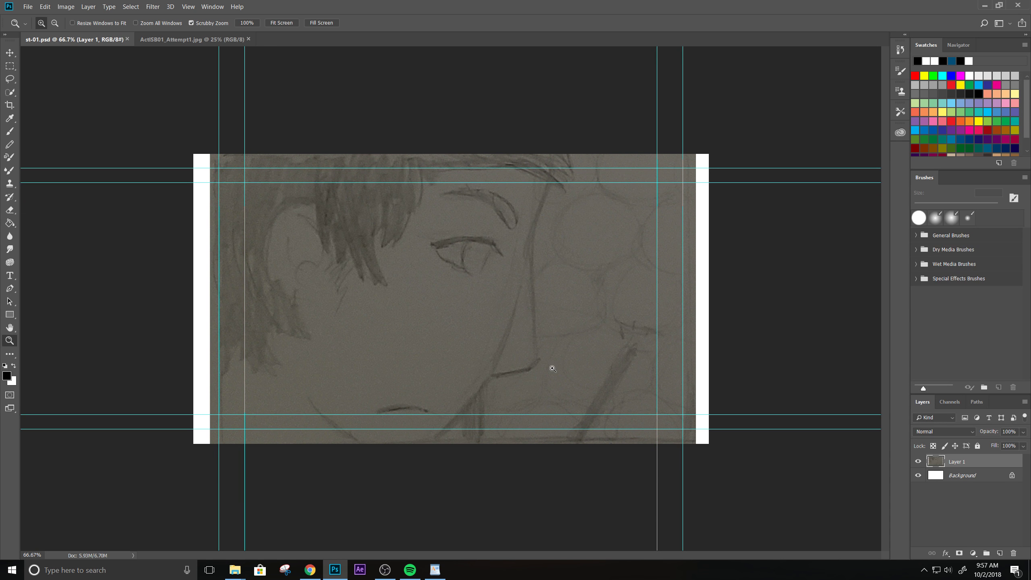
key("ctrl+plus")
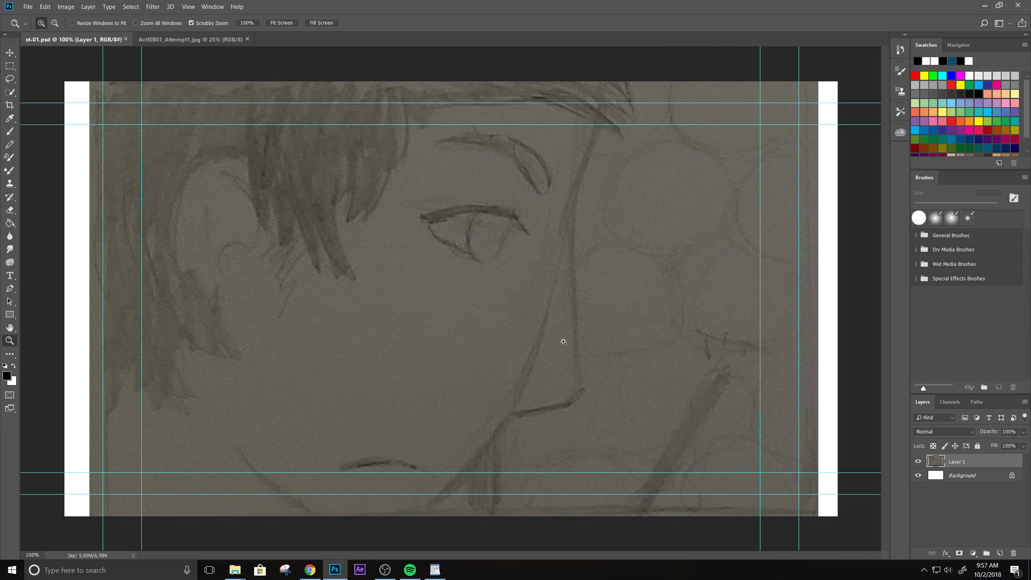
left_click(542, 331, "alt")
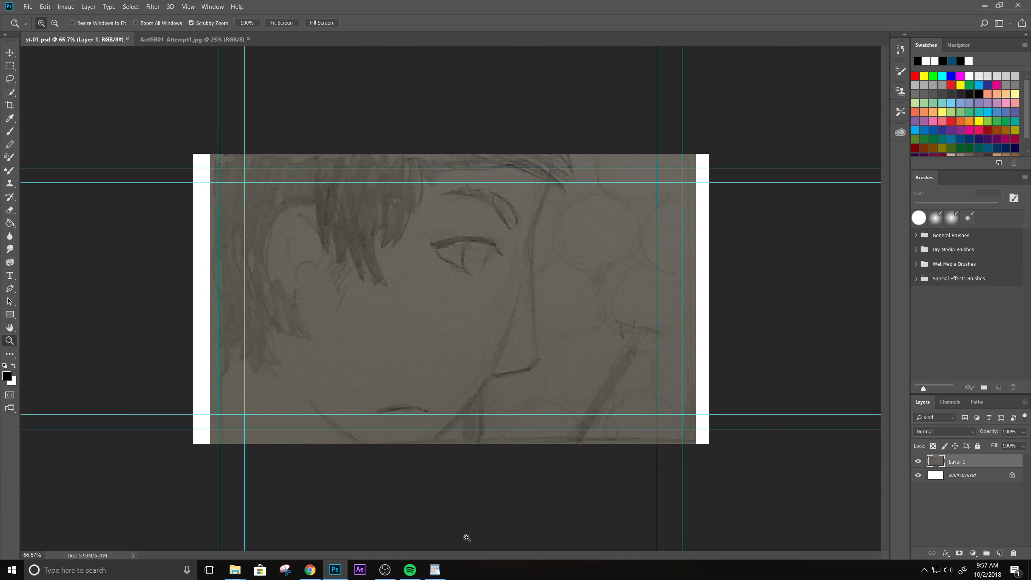
left_click(973, 480)
left_click(967, 464)
- Drop Layer 1's opacity low to fade the pencil sketch, then add empty Layer 2 above it
left_click(1023, 431)
left_click_drag(1024, 445, 995, 451)
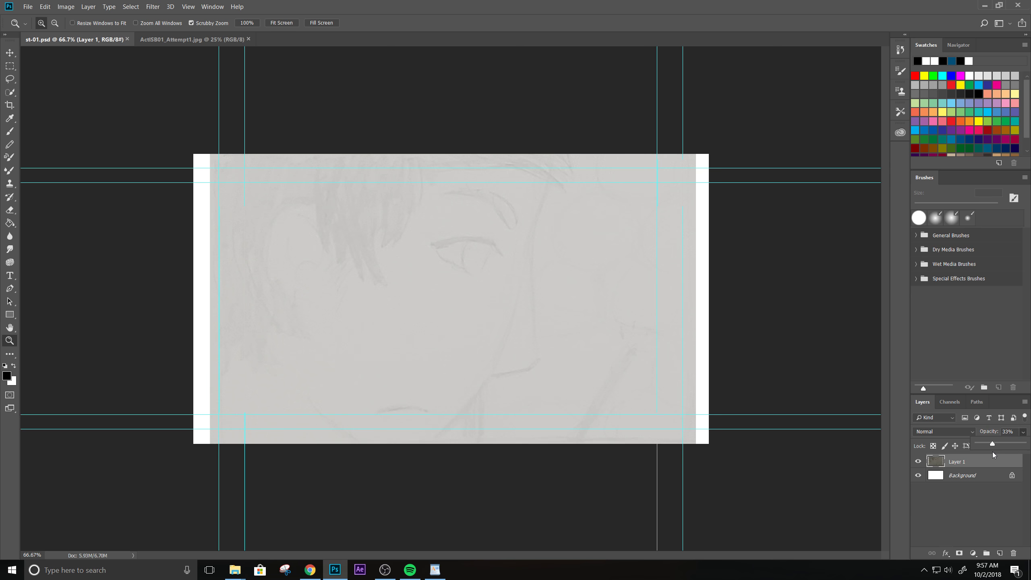
left_click(990, 533)
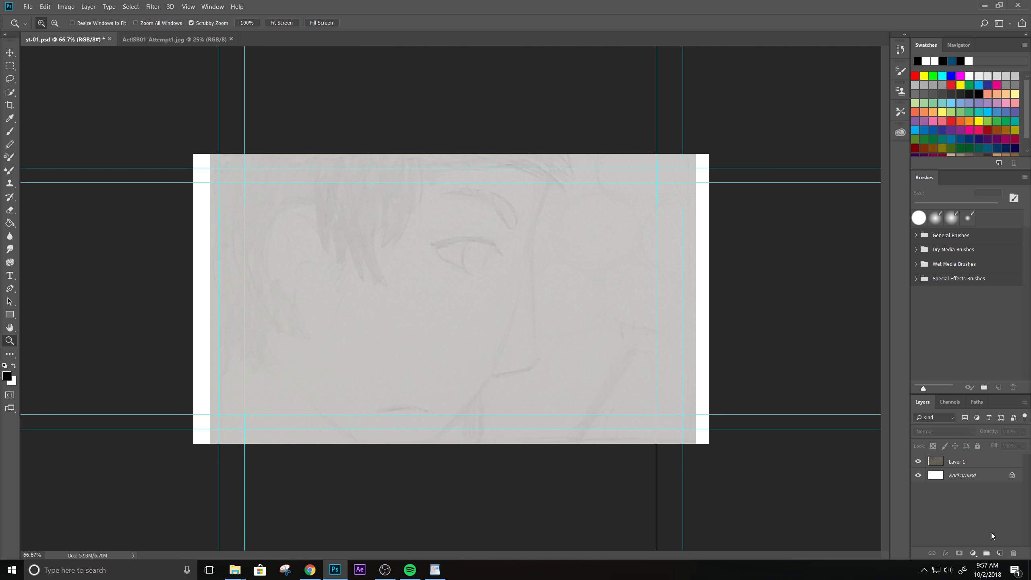
left_click(1000, 553)
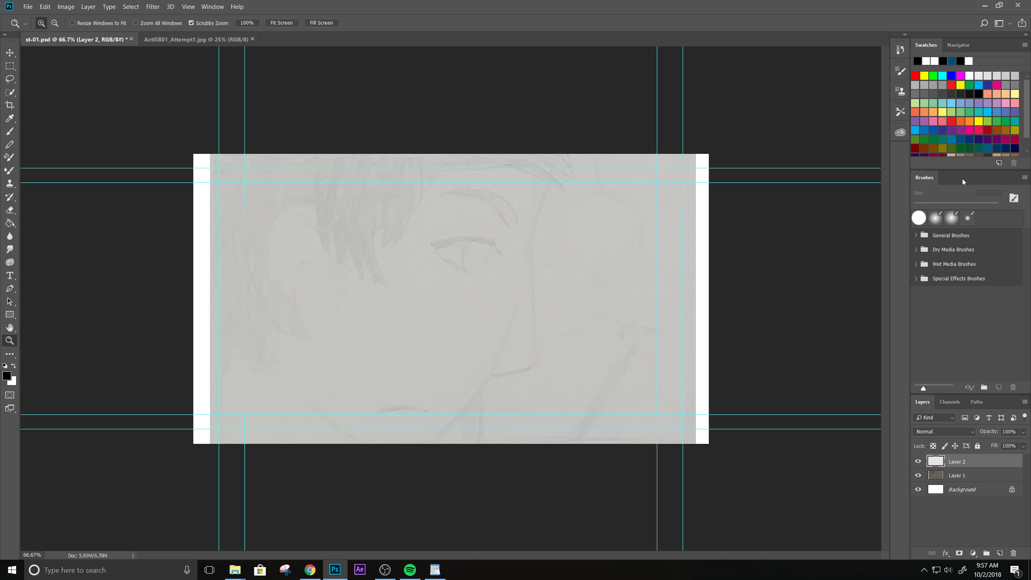
- Import uah-StoryBoardingBrushes.abr from the 2018-1-F/storyDev/photoshopStuff folder into the Brushes panel
left_click(1025, 178)
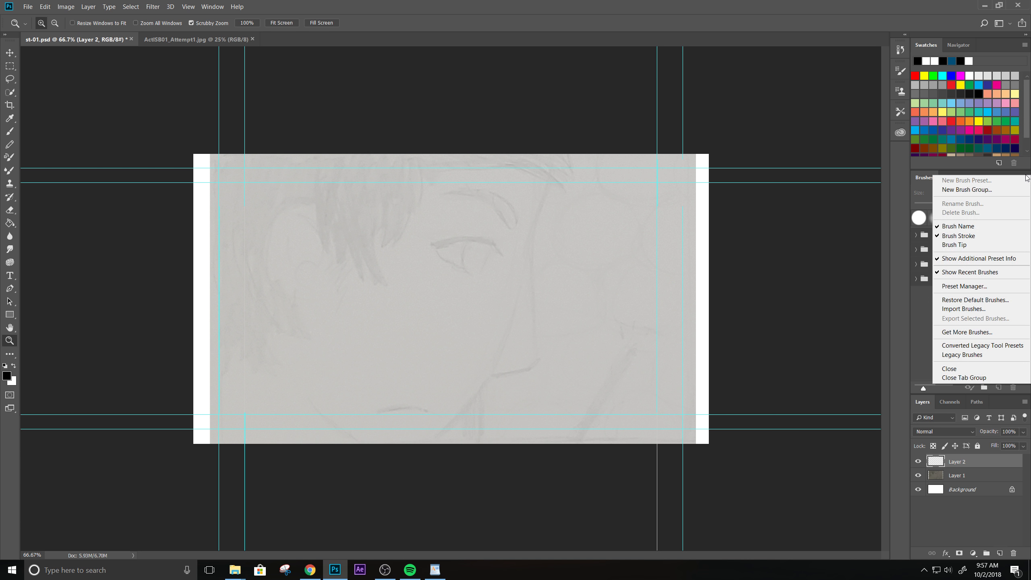
left_click(959, 310)
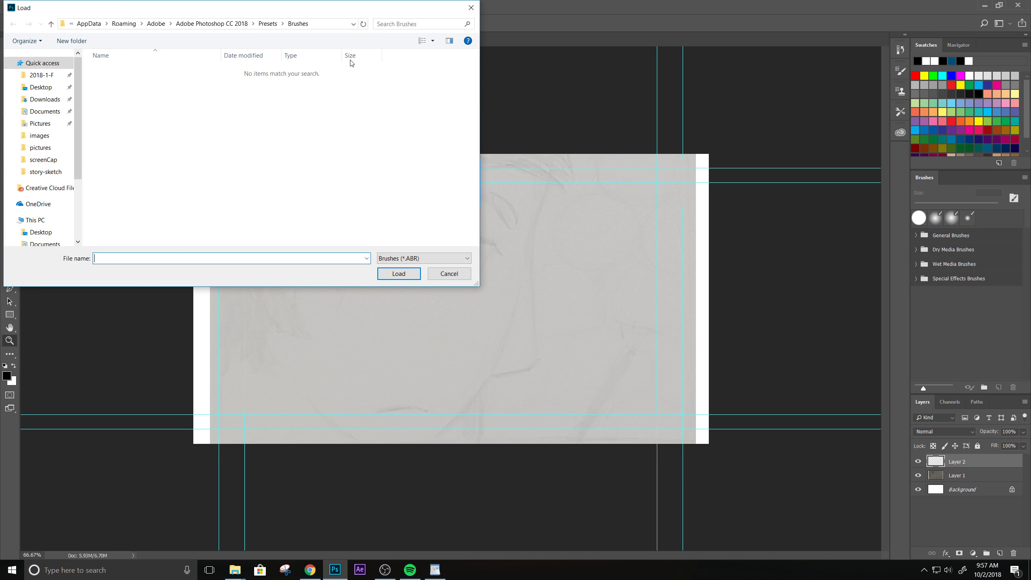
left_click(41, 75)
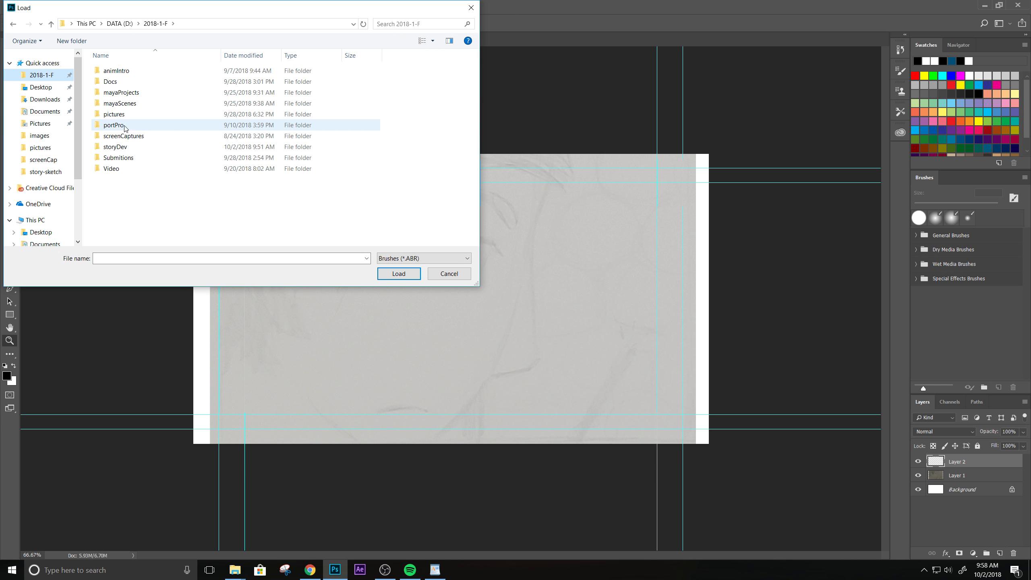
double_click(116, 147)
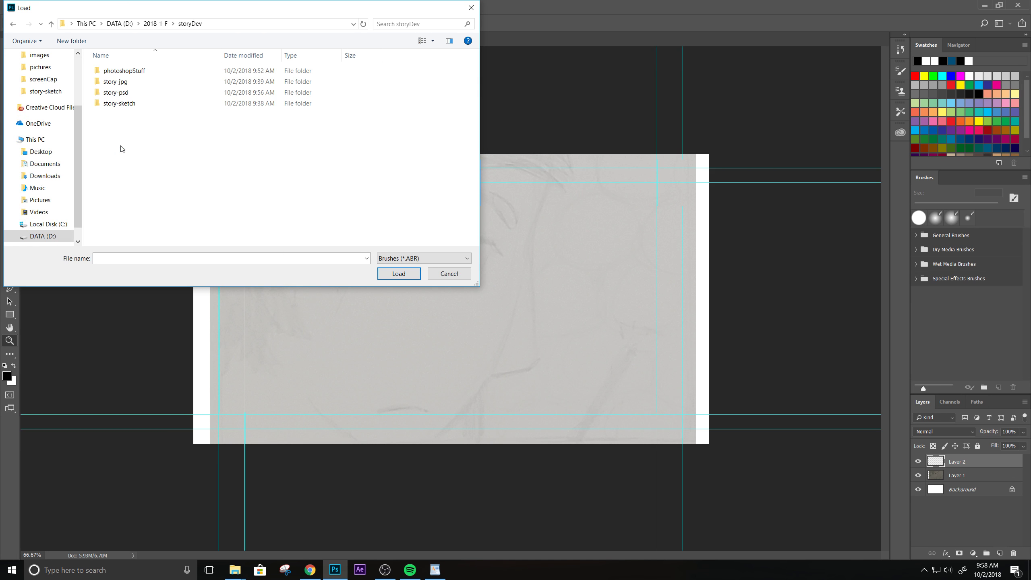
double_click(132, 72)
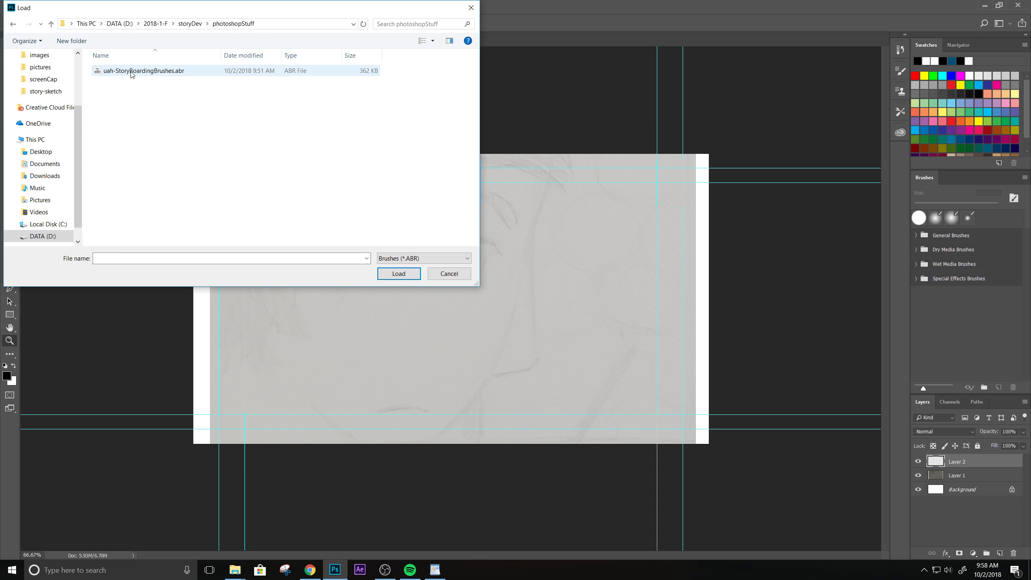
left_click(132, 72)
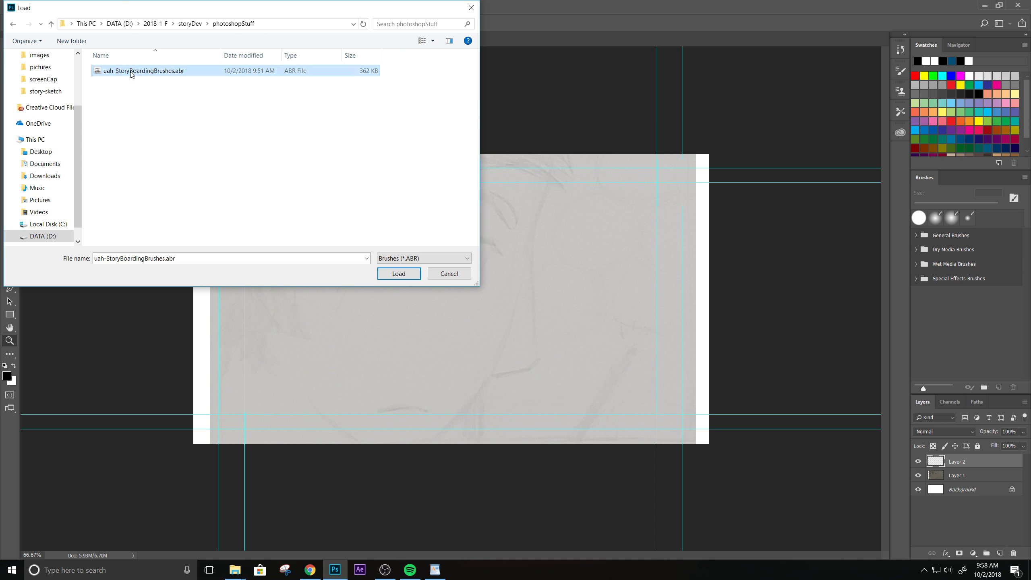
left_click(415, 275)
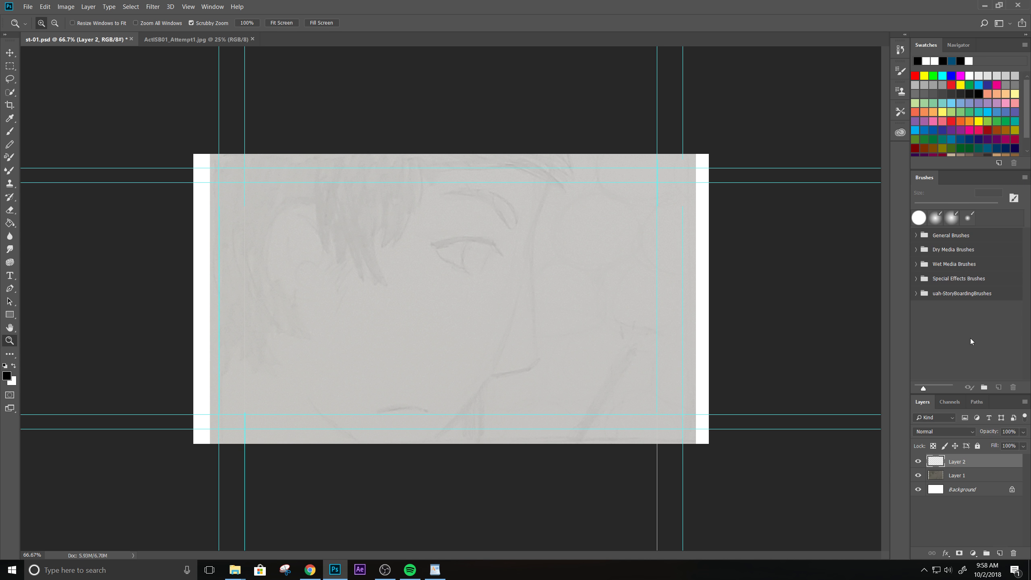
- Move the uah-StoryBoarding folder to the top level and delete the empty uah-StoryBoardingBrushes group
left_click(916, 297)
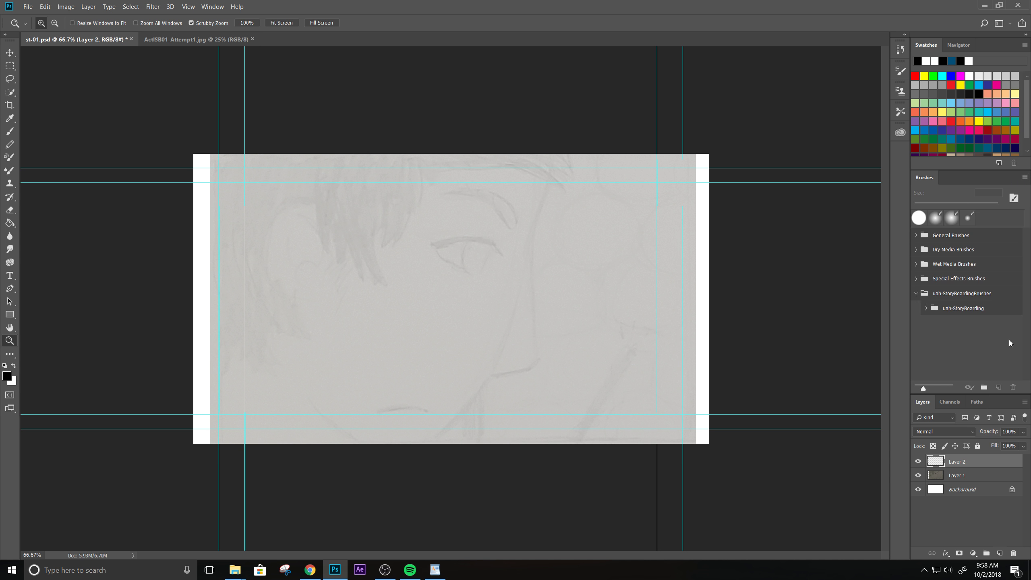
left_click(924, 309)
scroll(979, 333, "down", 1)
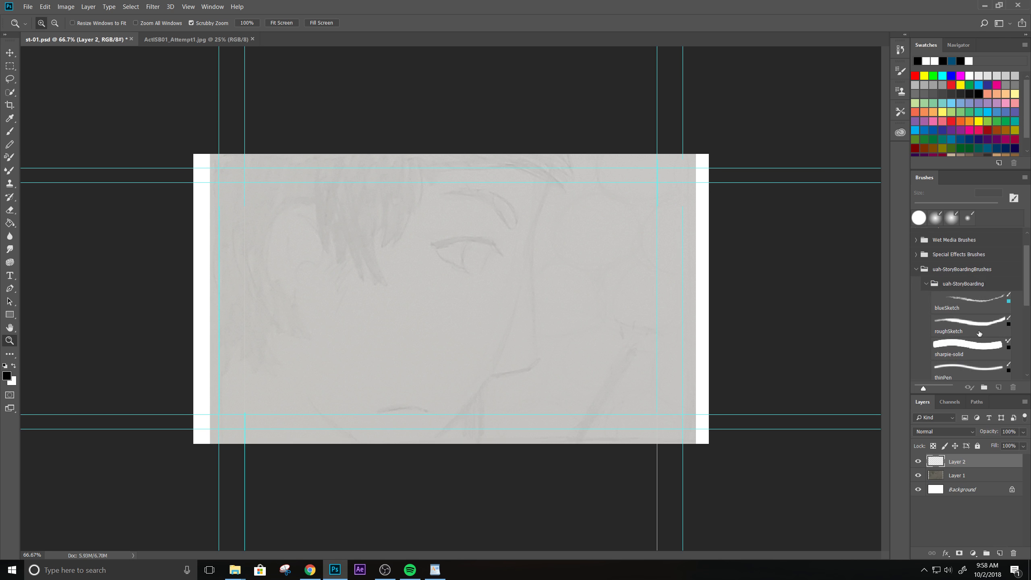
left_click_drag(955, 282, 950, 266)
left_click(916, 270)
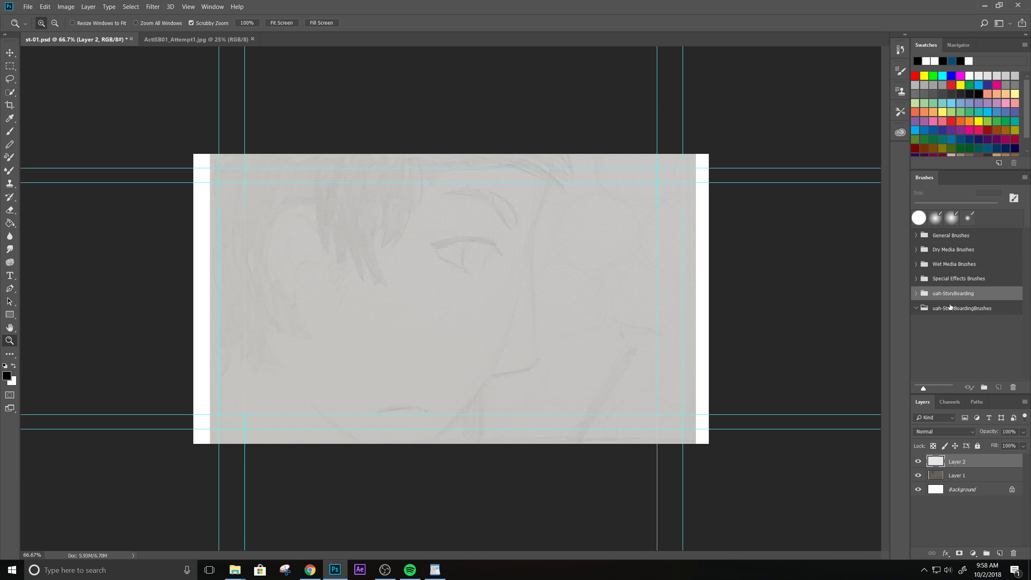
left_click(950, 309)
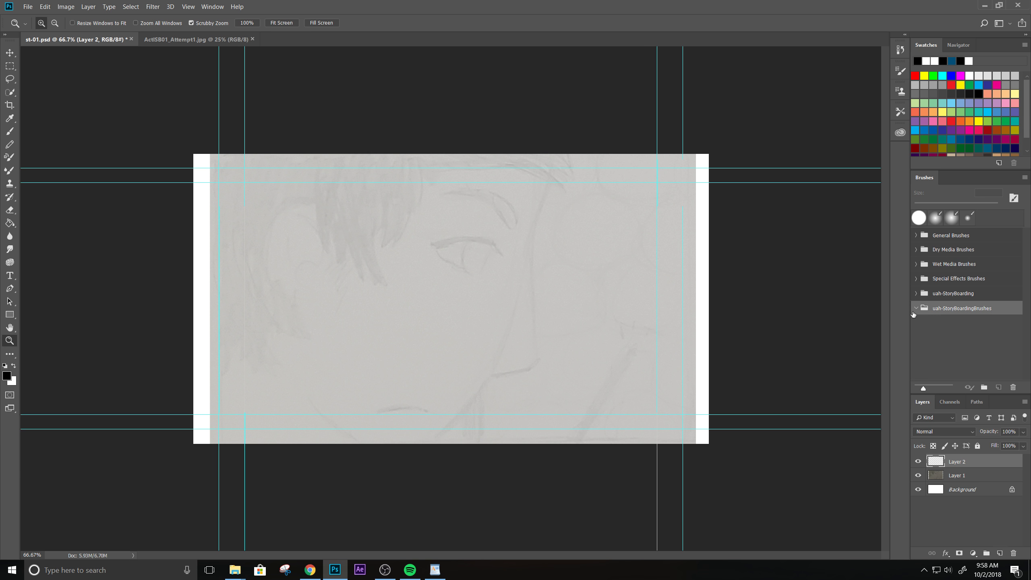
left_click(1013, 387)
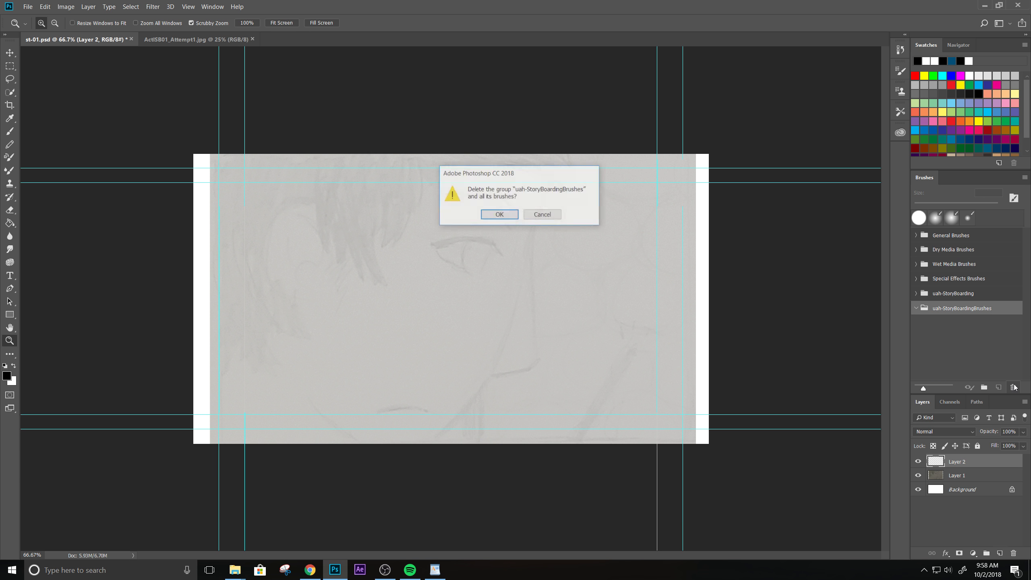
left_click(500, 214)
- Widen the panel dock so the uah-StoryBoarding brushes show in two columns
left_click(916, 293)
scroll(934, 297, "down", 1)
left_click_drag(904, 289, 816, 290)
scroll(1016, 292, "down", 1)
scroll(1015, 292, "up", 3)
scroll(934, 293, "down", 2)
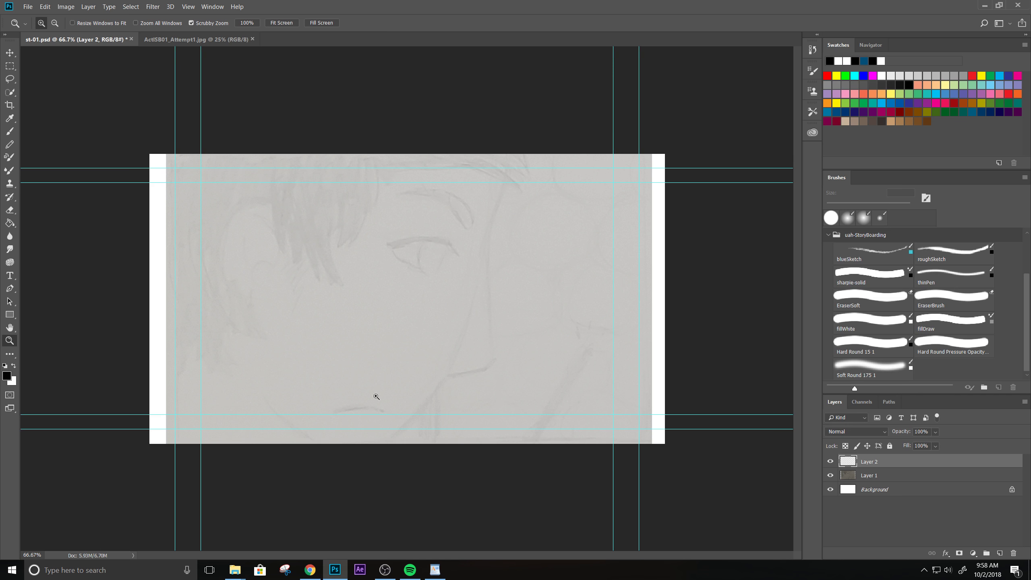
mouse_move(310, 571)
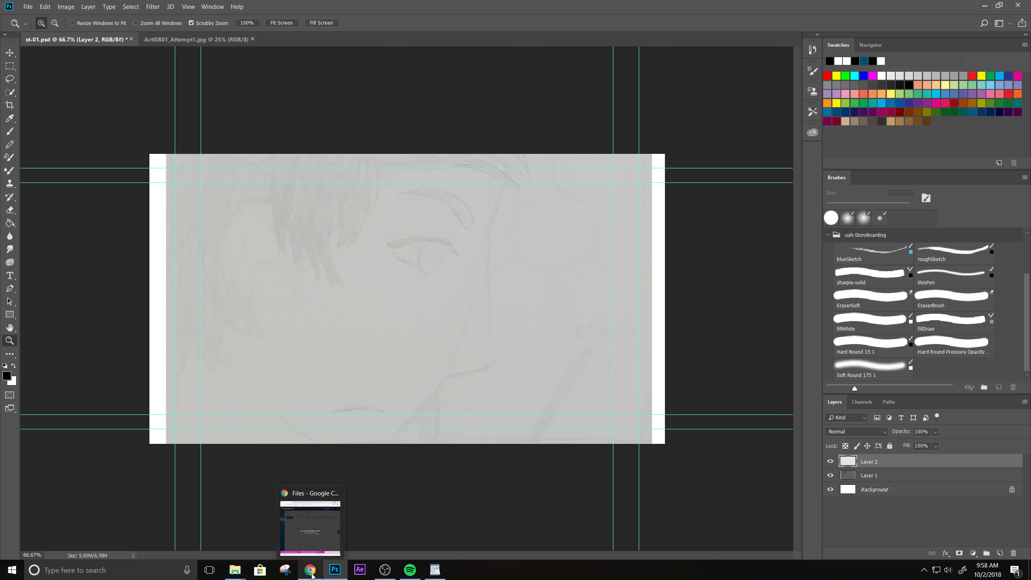
- In a new Chrome tab, search 'wacom driver' and bring up the Drivers | Wacom result's link menu
left_click(311, 574)
left_click(350, 26)
type("dialo")
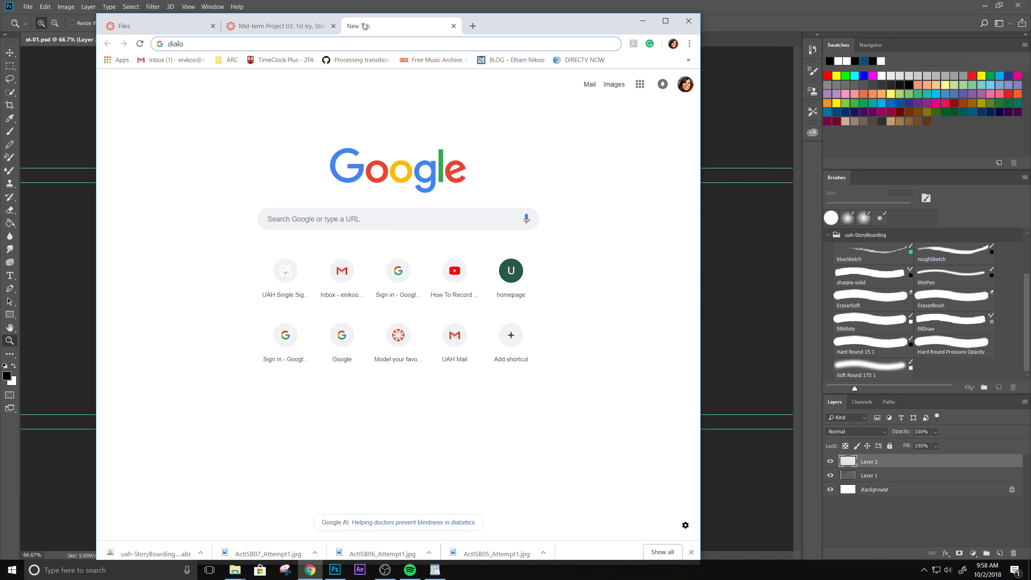
left_click(301, 48)
type("wacom drivers")
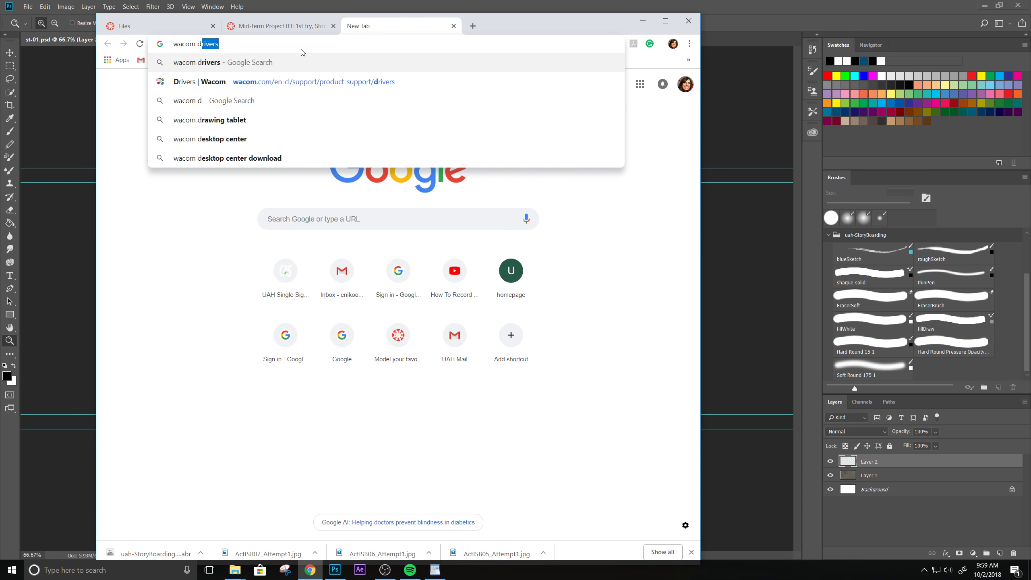
key("Return")
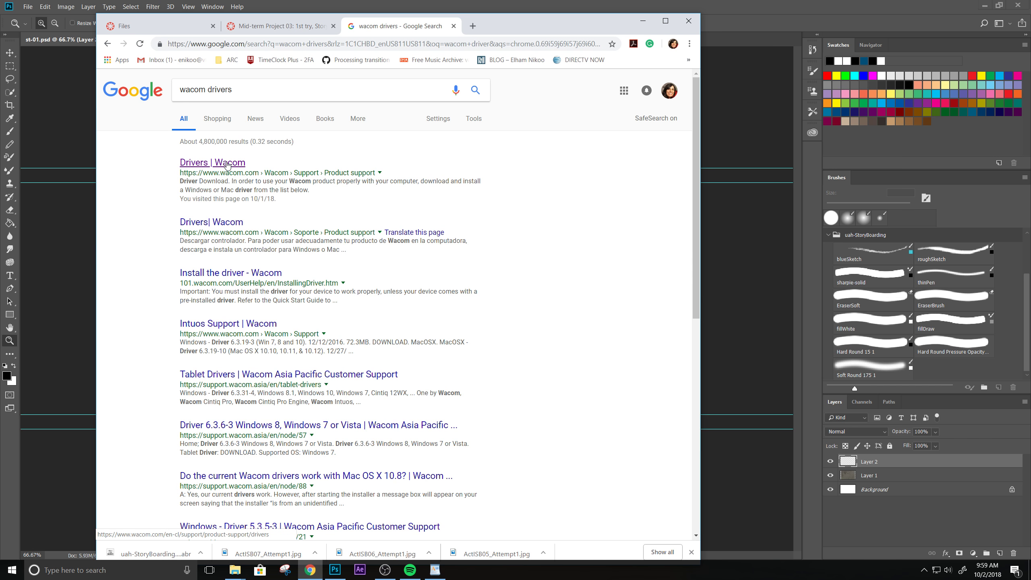
right_click(227, 164)
- Open the Drivers | Wacom result in a new tab and browse the download page
left_click(252, 169)
left_click(522, 27)
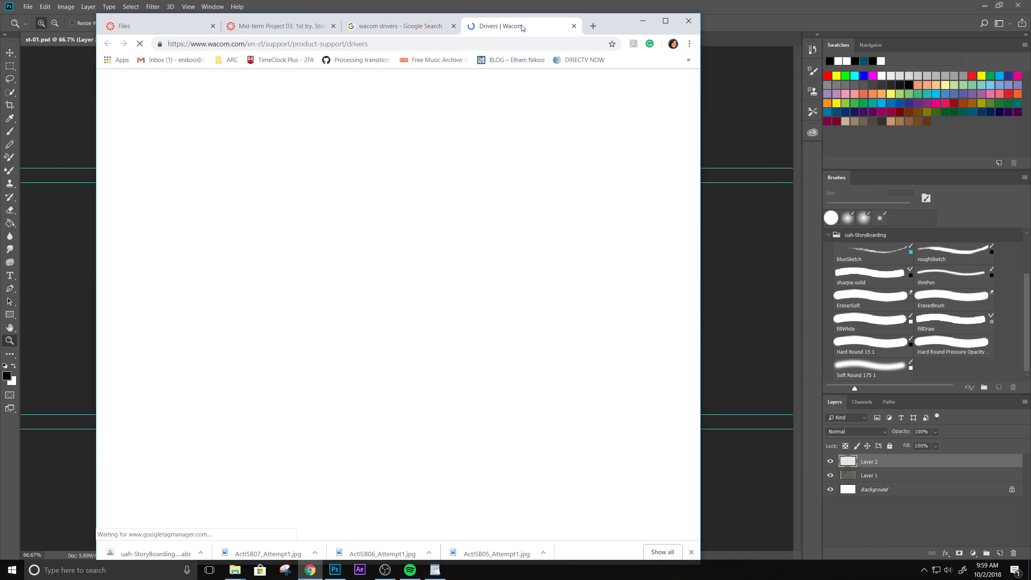
scroll(257, 185, "down", 3)
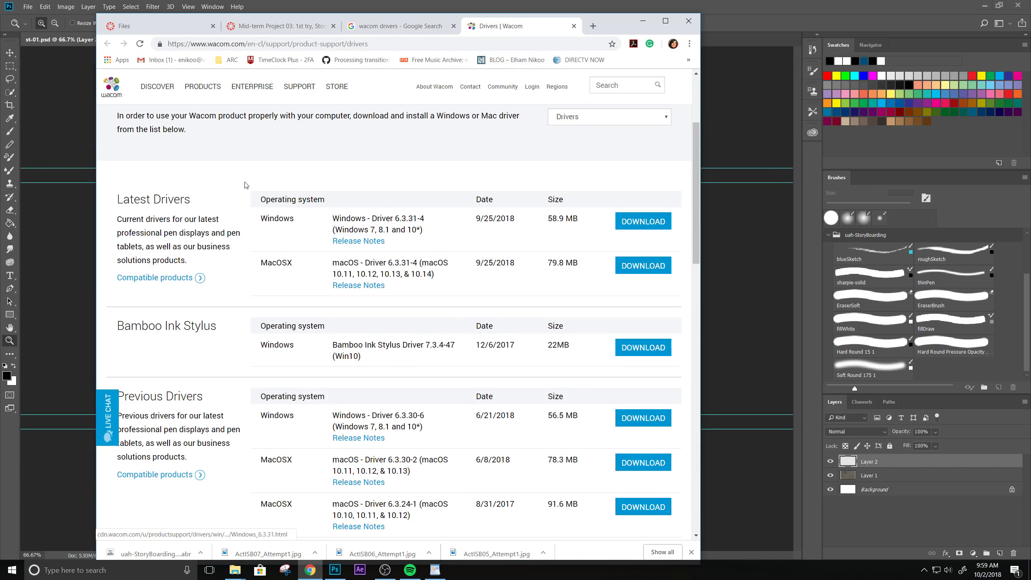
scroll(404, 446, "down", 3)
scroll(401, 443, "down", 3)
scroll(401, 443, "up", 3)
scroll(295, 330, "up", 3)
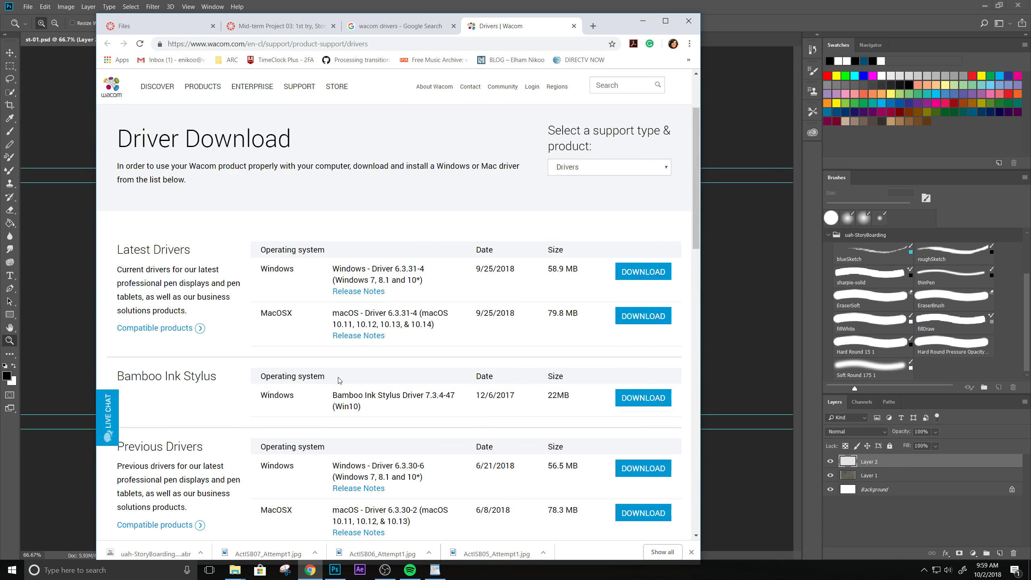
scroll(339, 380, "down", 3)
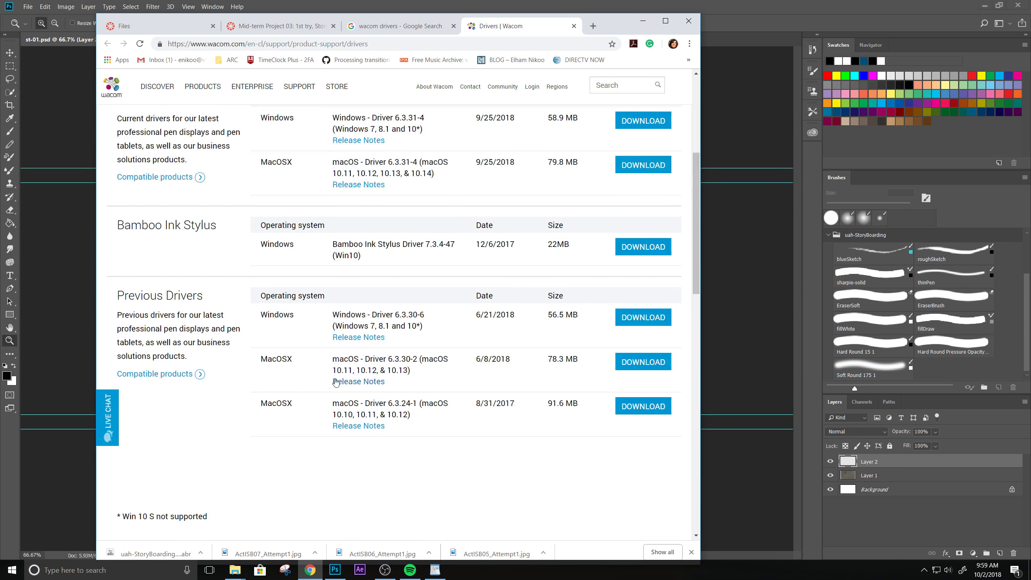
- Review compatible tablets for the latest and previous drivers, then switch back to Photoshop
left_click(201, 178)
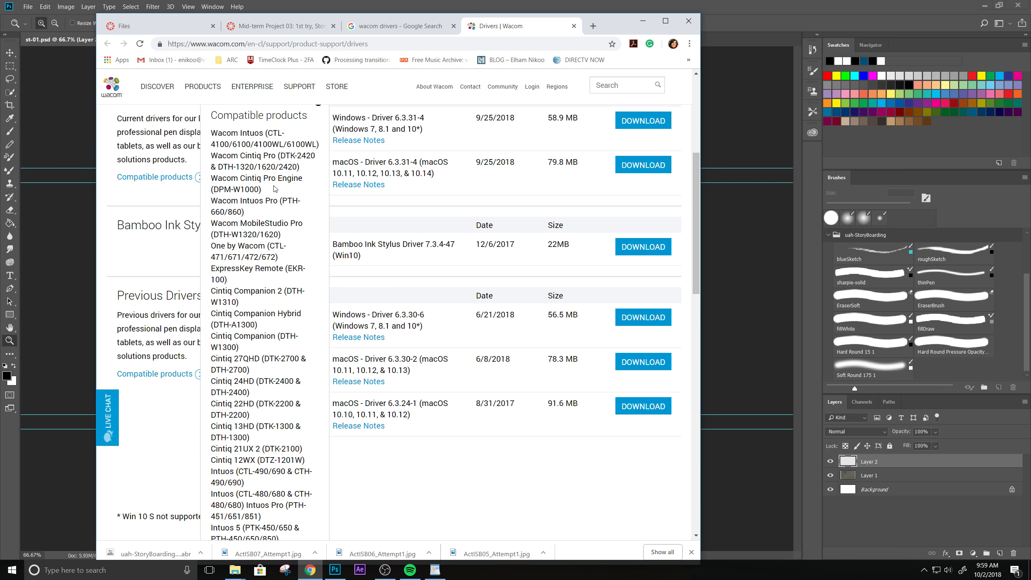
left_click(496, 475)
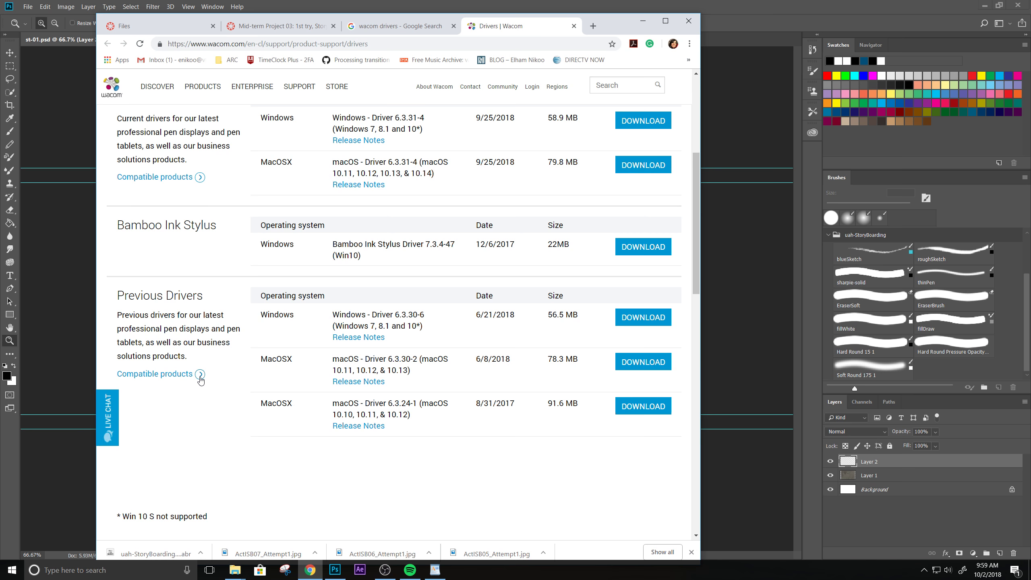
scroll(201, 380, "down", 3)
scroll(201, 380, "up", 3)
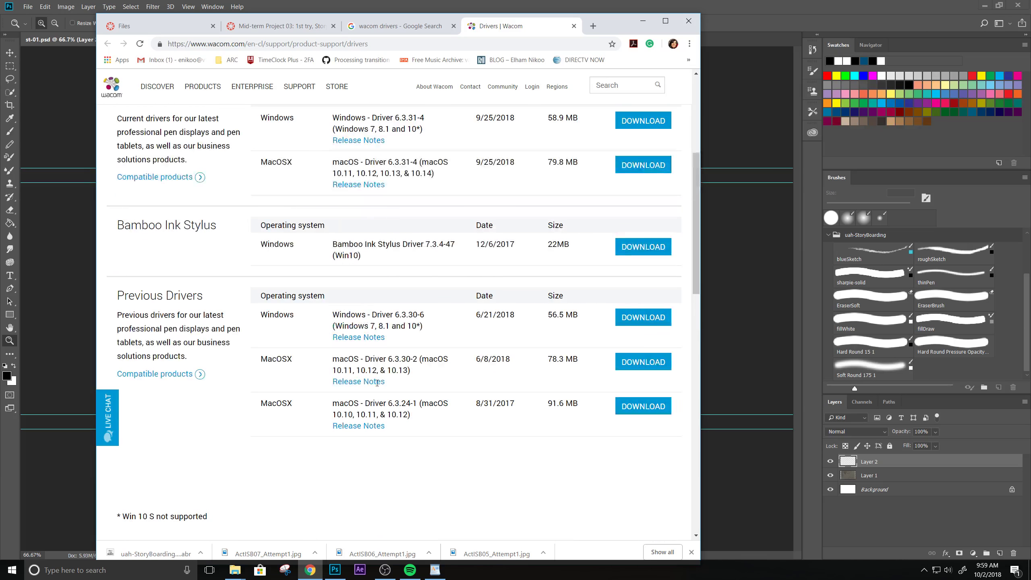
left_click(201, 375)
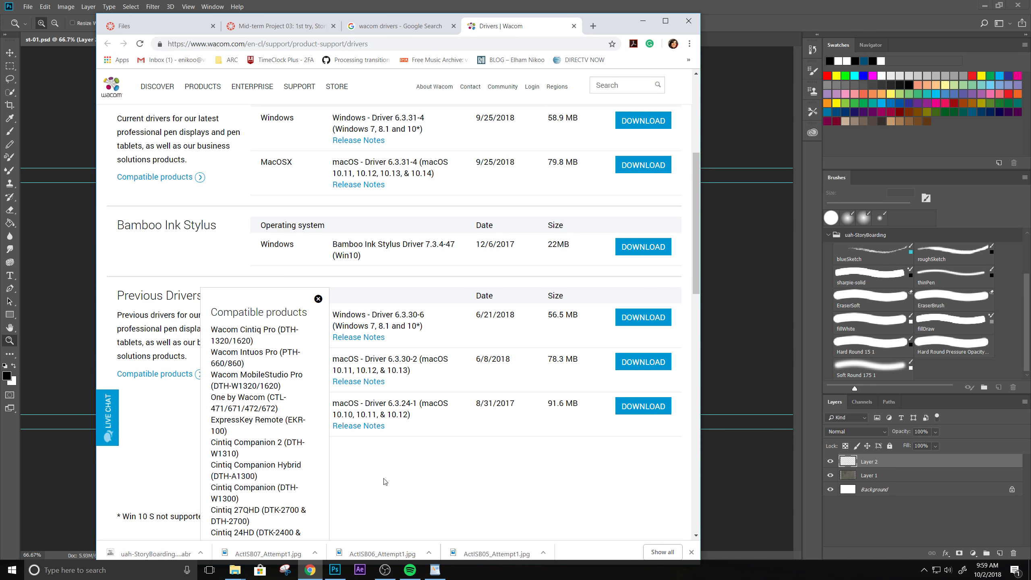
scroll(366, 490, "down", 3)
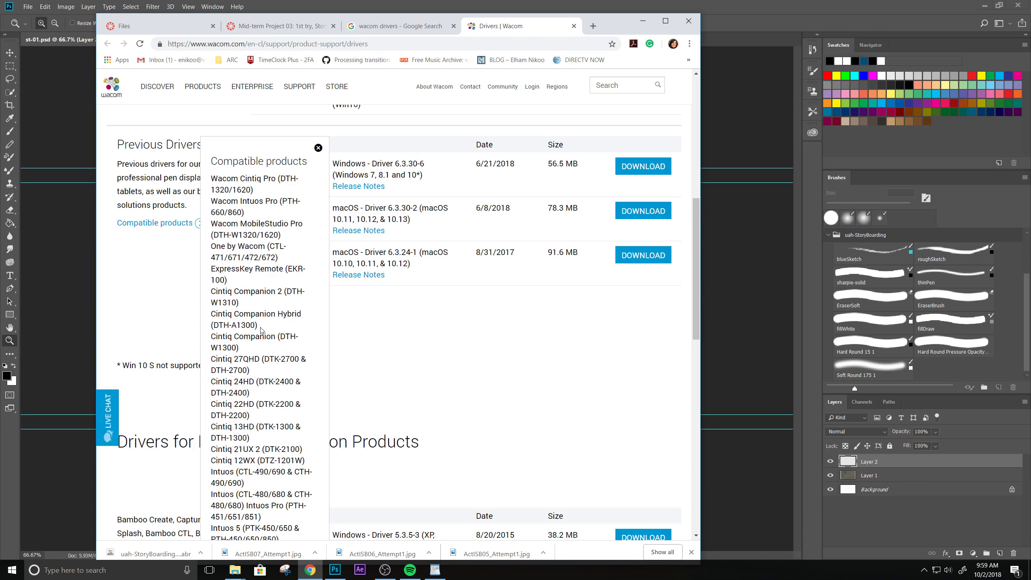
scroll(254, 458, "down", 1)
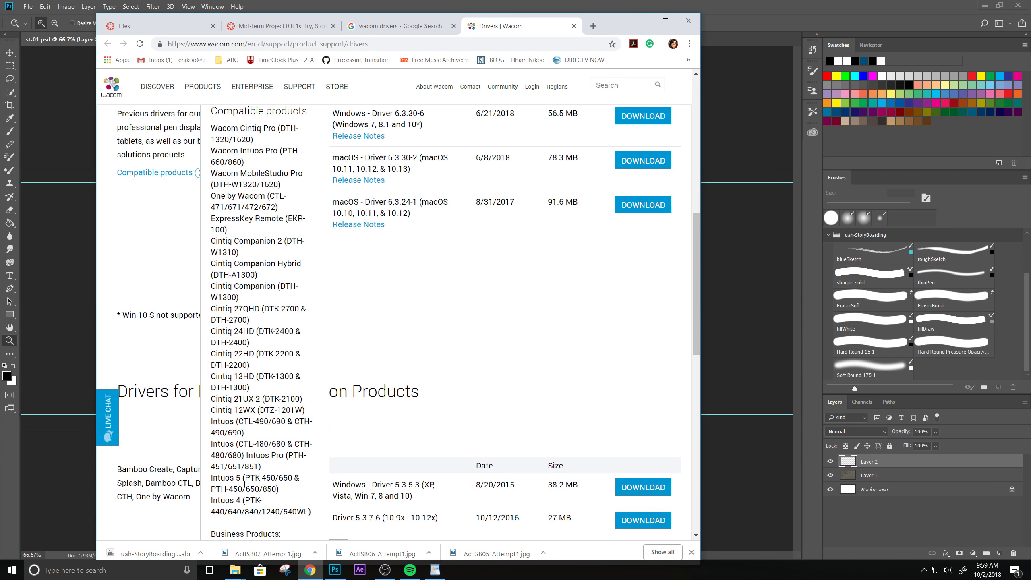
left_click(535, 283)
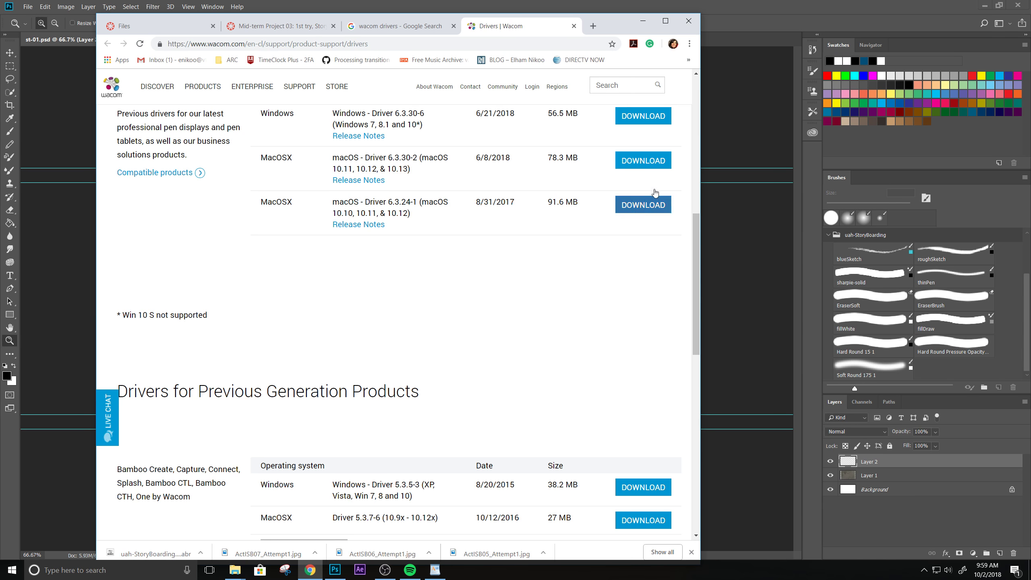
scroll(501, 309, "up", 4)
scroll(500, 310, "up", 3)
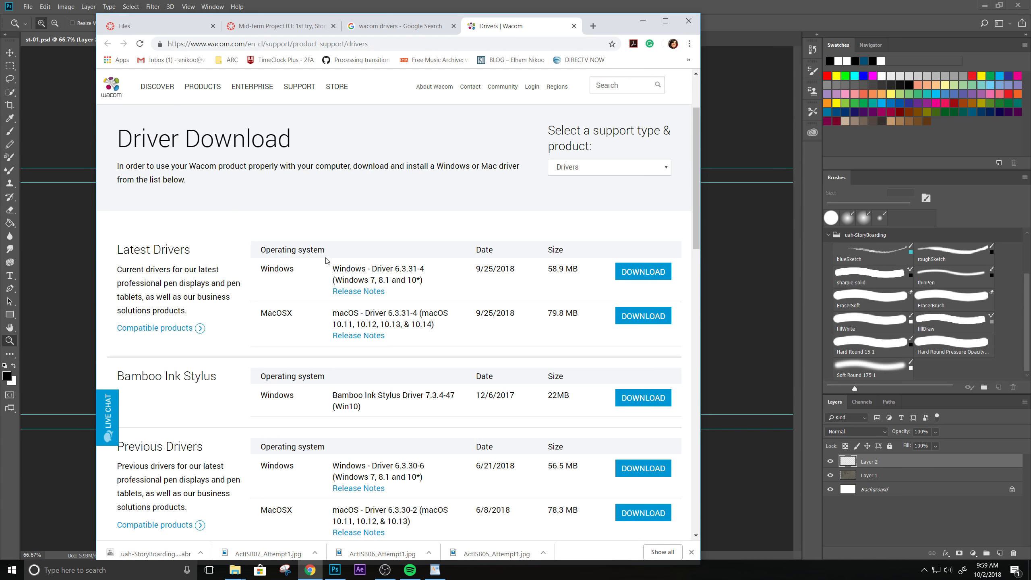
scroll(570, 420, "down", 2)
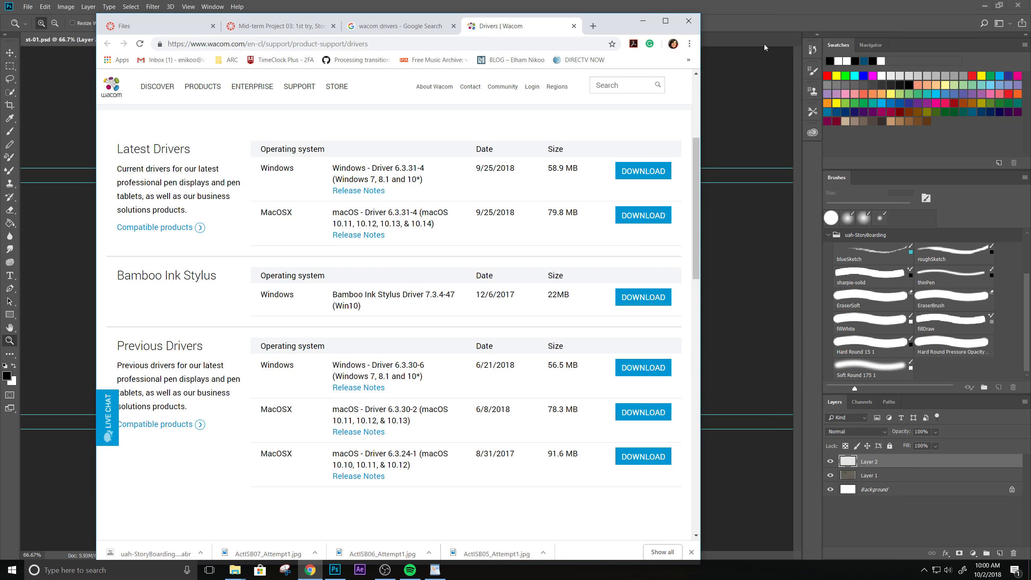
left_click(778, 17)
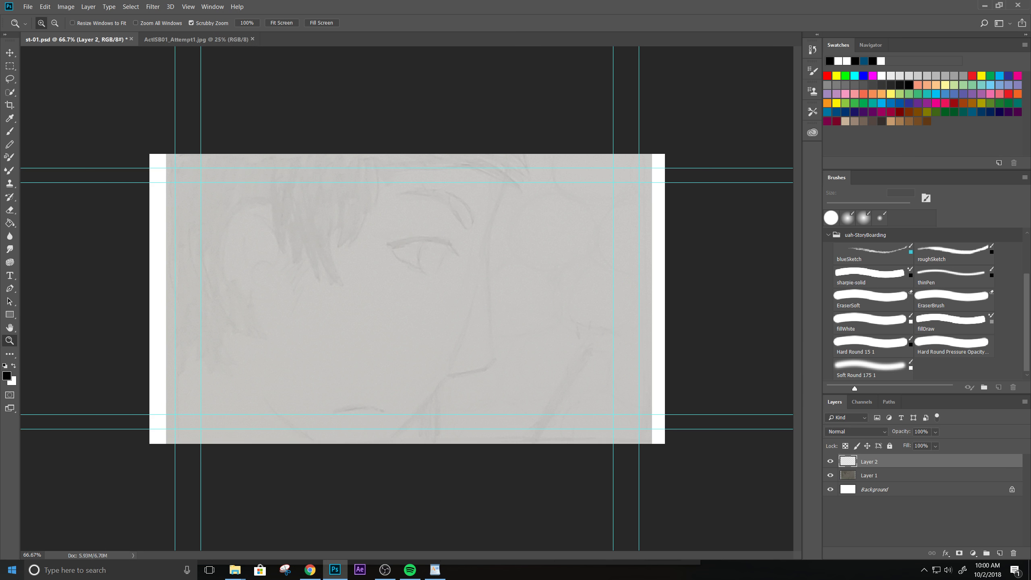
- Launch Wacom Tablet Properties by searching 'waco' in Start, and pin it to the taskbar
left_click(12, 570)
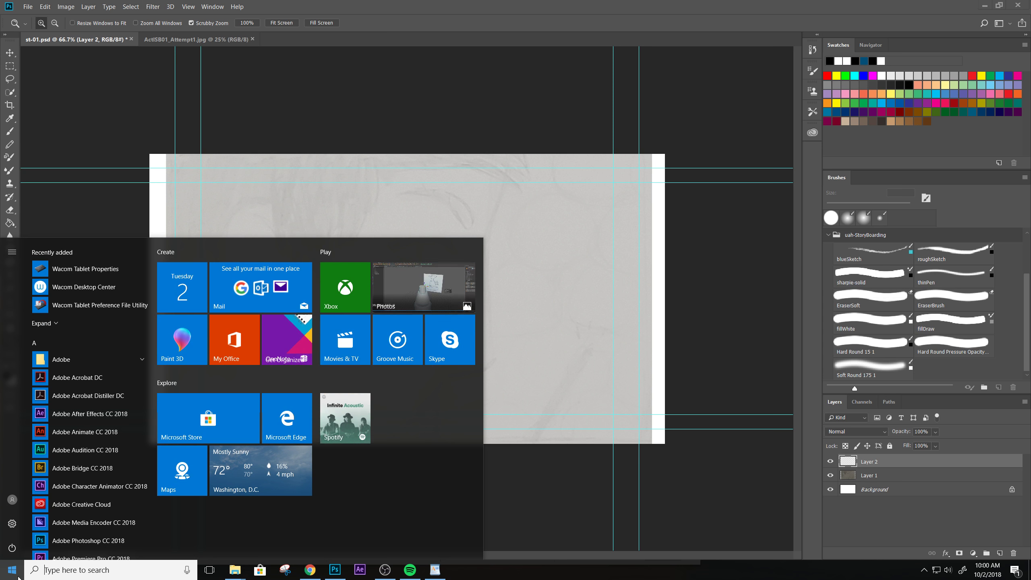
type("waco")
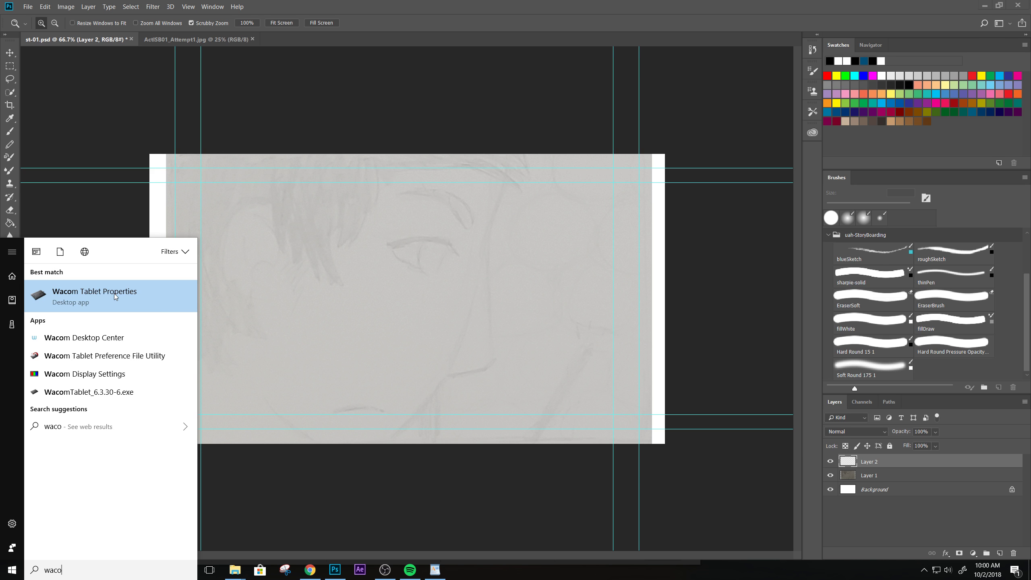
left_click(126, 294)
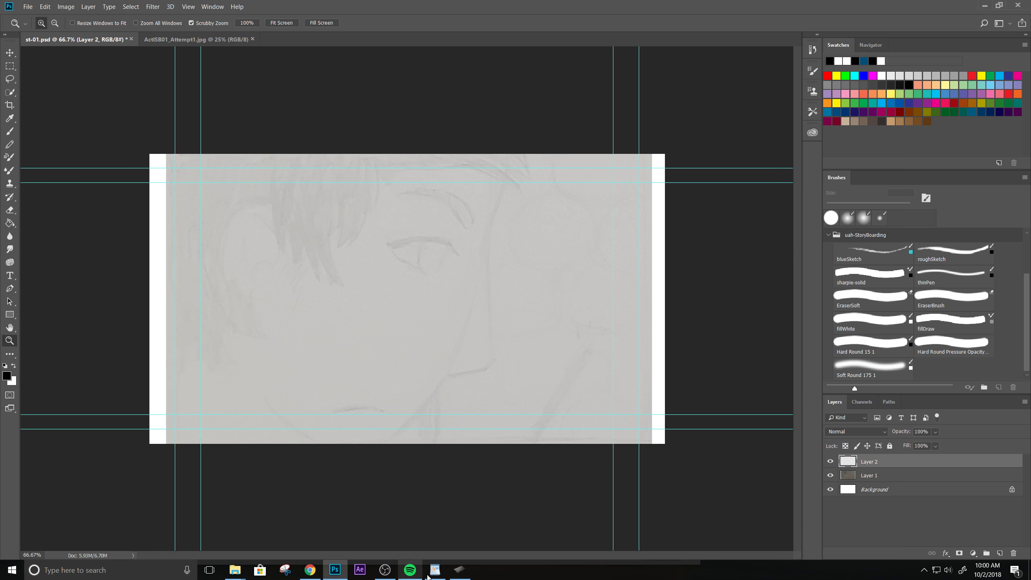
right_click(459, 569)
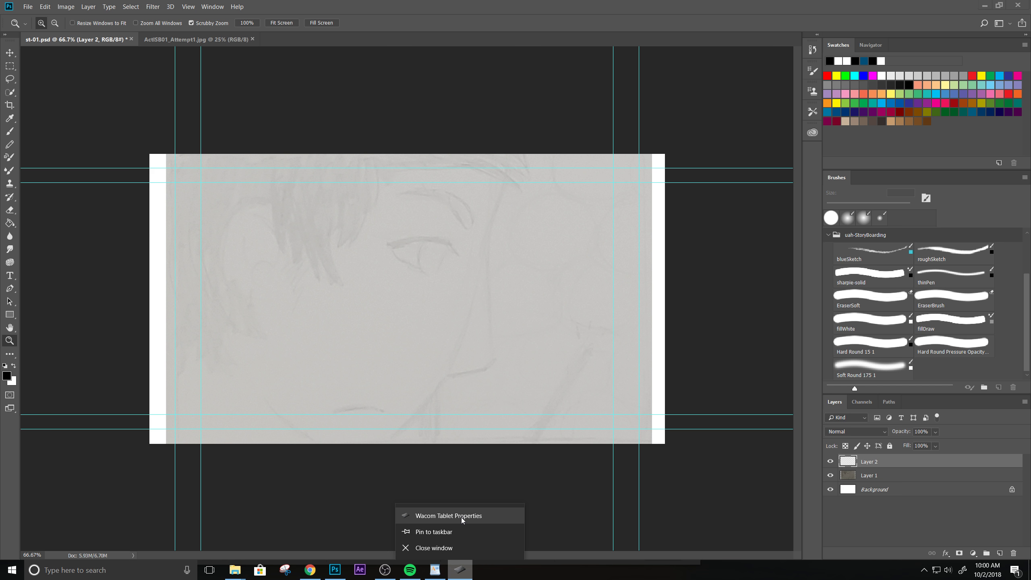
left_click(445, 534)
- Change the Grip Pen's Mapping screen area from Monitor 1 to Full, then go back to Photoshop
left_click(454, 575)
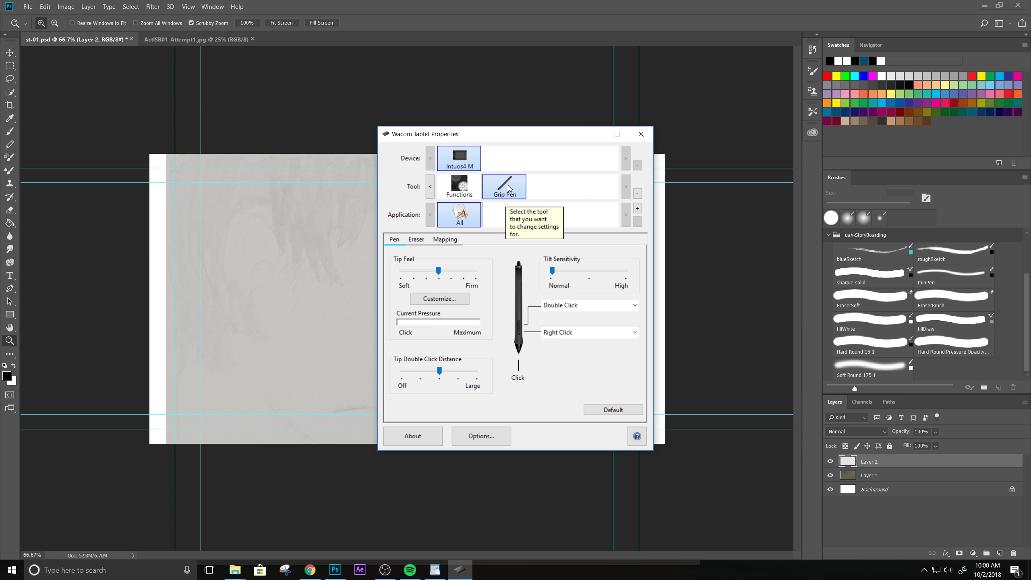
left_click(450, 239)
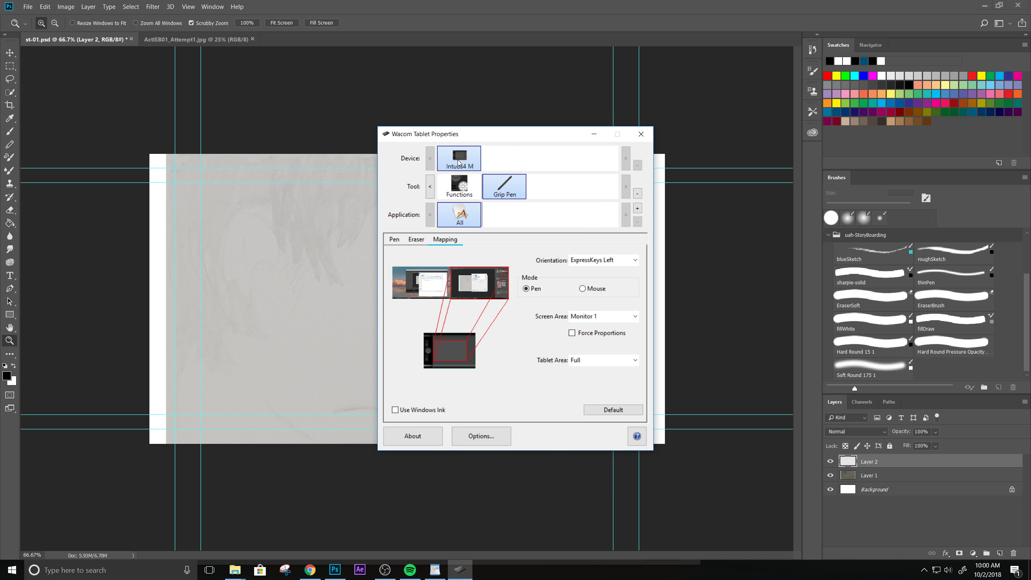
left_click(476, 188)
left_click(489, 190)
left_click(585, 317)
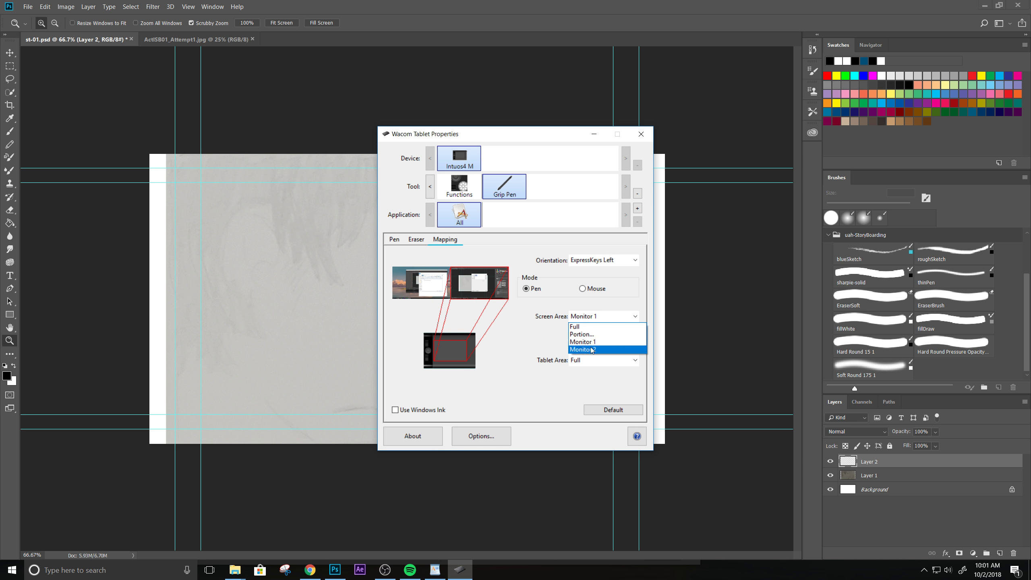
left_click(586, 327)
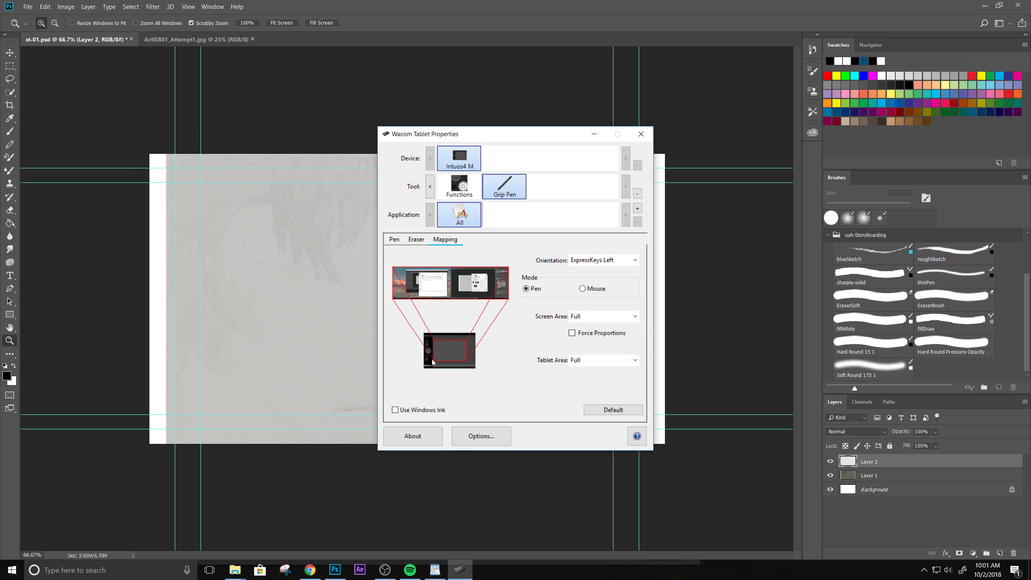
left_click(418, 17)
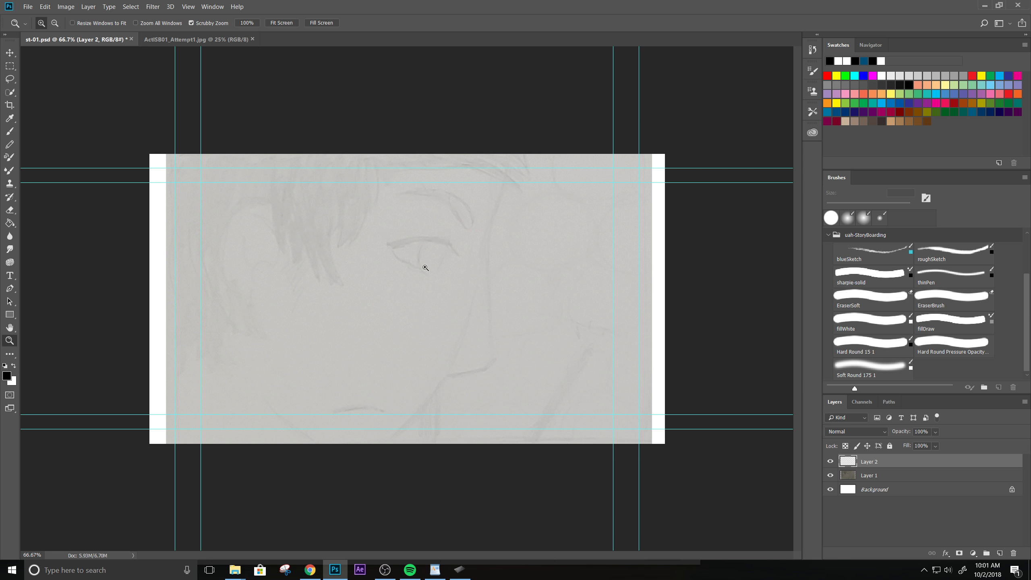
- Paint a few test brush strokes across the sketch to check the pen mapping, then undo them
key("b")
mouse_move(502, 155)
left_mouse_down()
mouse_move(424, 298)
mouse_move(426, 443)
left_mouse_up()
mouse_move(370, 442)
left_mouse_down()
mouse_move(347, 421)
mouse_move(440, 297)
left_mouse_up()
mouse_move(421, 334)
left_mouse_down()
mouse_move(538, 248)
mouse_move(559, 349)
mouse_move(501, 367)
mouse_move(516, 293)
left_mouse_up()
key("ctrl+z")
- Set the pen's screen area to Monitor 1 with Full tablet area and close the settings
left_click(457, 570)
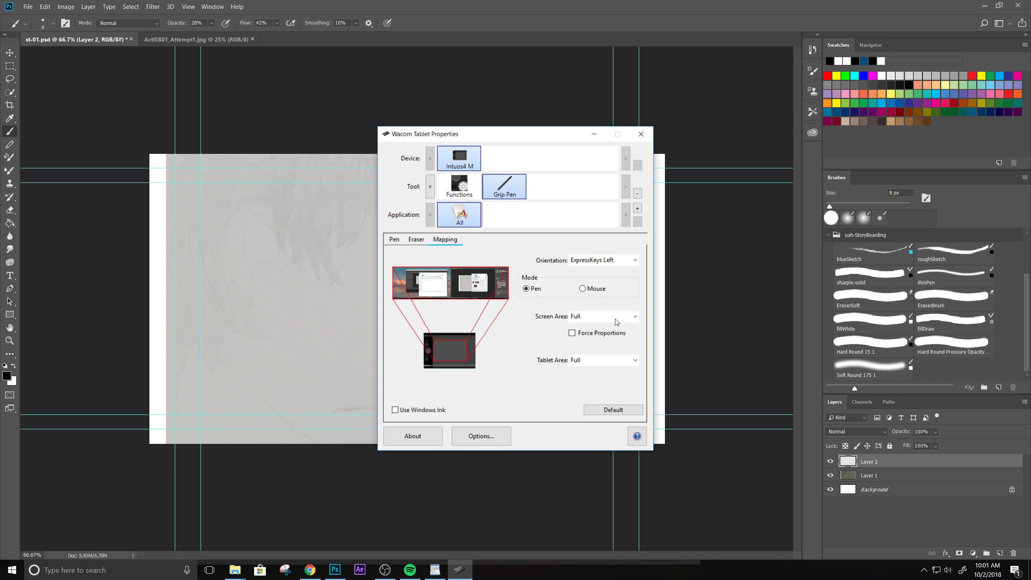
left_click(576, 320)
left_click(591, 342)
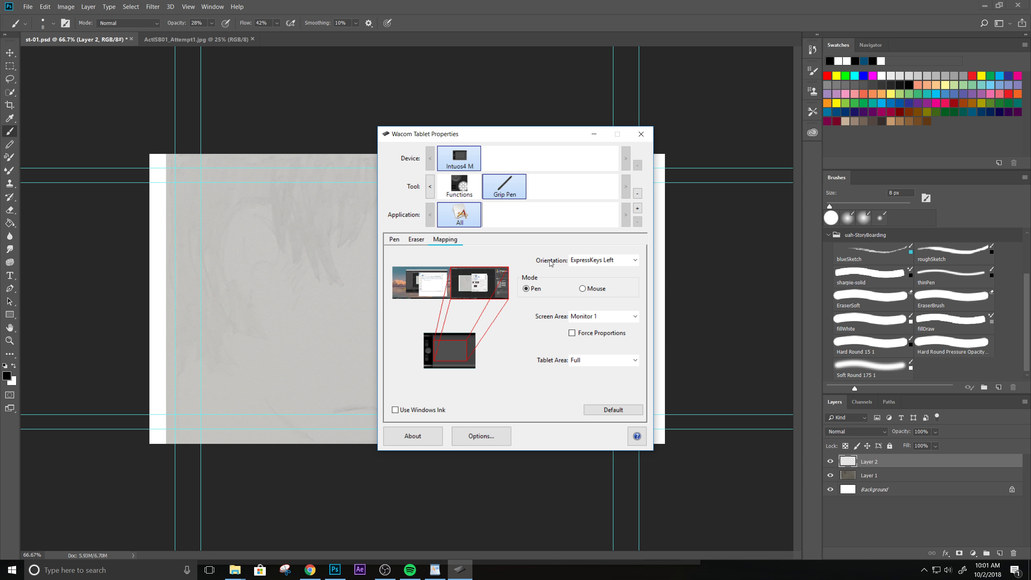
left_click(587, 361)
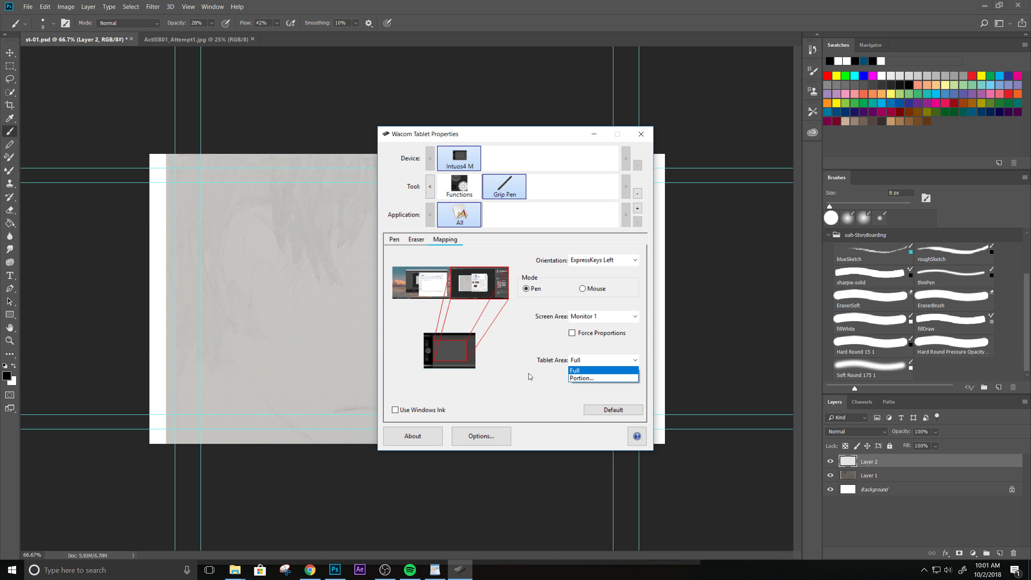
left_click(588, 371)
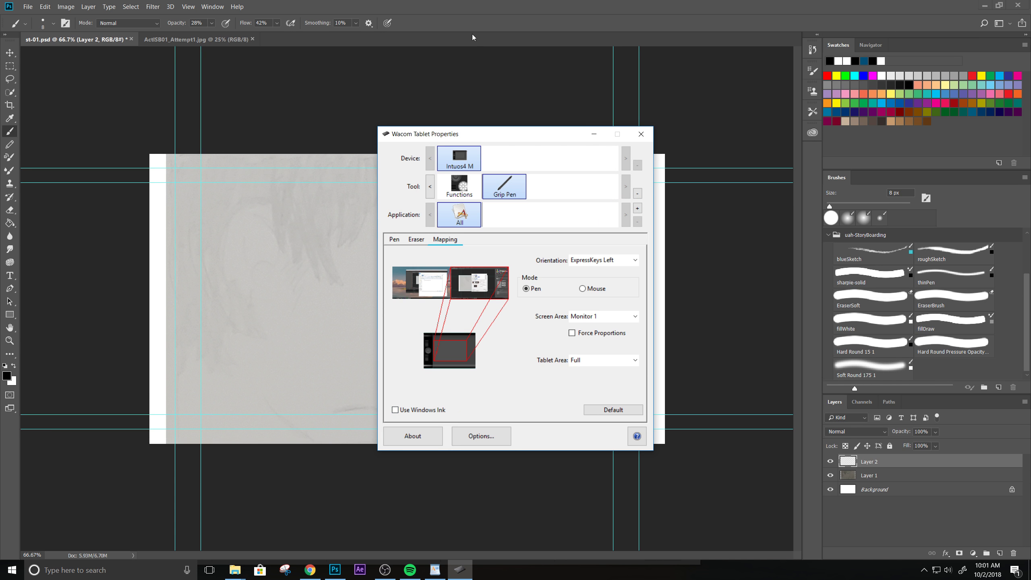
left_click(549, 67)
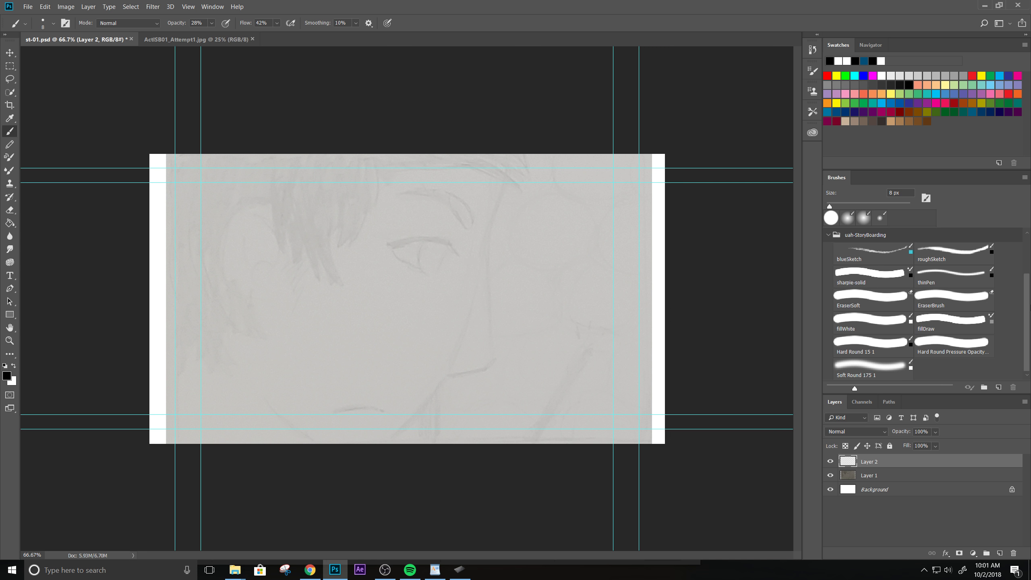
- Rough in the nose and cheek lines in cyan with the blueSketch brush at 30 px
scroll(1028, 306, "up", 2)
scroll(1028, 306, "down", 2)
left_click(881, 260)
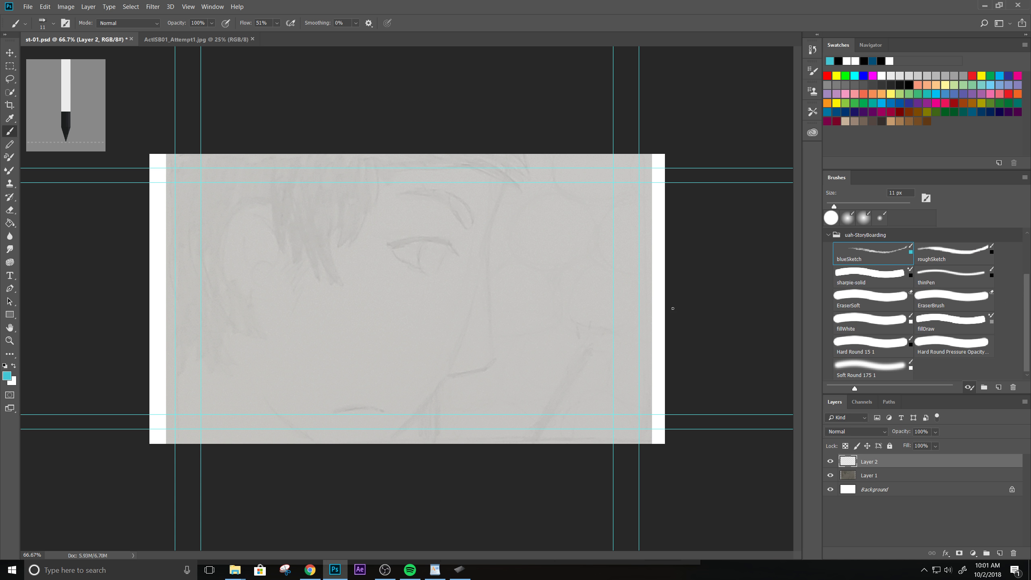
left_click_drag(483, 271, 486, 300)
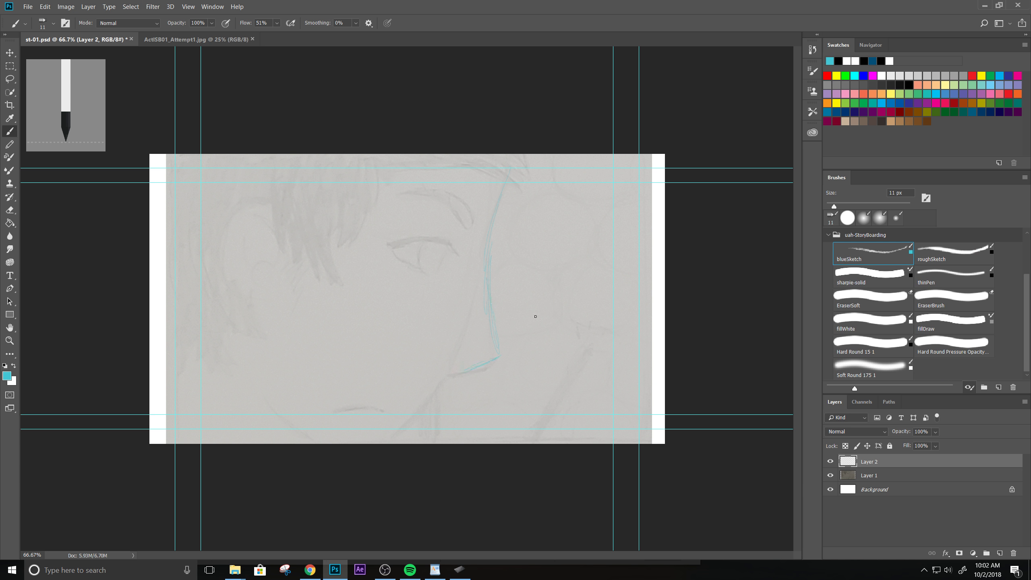
key("bracketright")
key("bracketright")
mouse_move(501, 357)
left_mouse_down()
mouse_move(452, 366)
mouse_move(483, 356)
left_mouse_up()
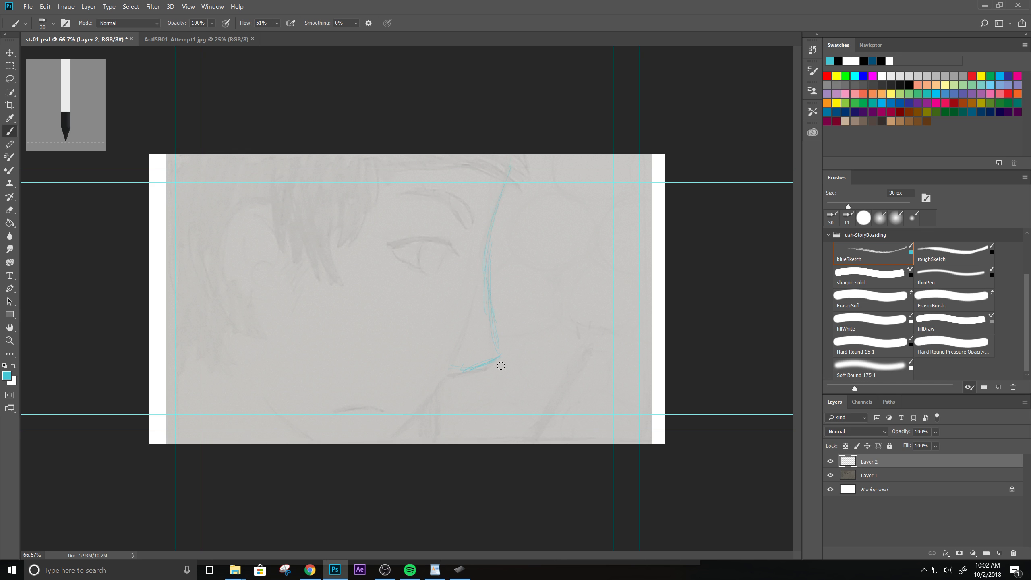
left_click_drag(462, 360, 418, 408)
mouse_move(226, 323)
left_mouse_down()
mouse_move(242, 377)
mouse_move(300, 411)
left_mouse_up()
- Ink a black roughSketch line along the nose profile down to the chin, redoing failed strokes
left_click(948, 261)
left_click_drag(510, 164, 470, 259)
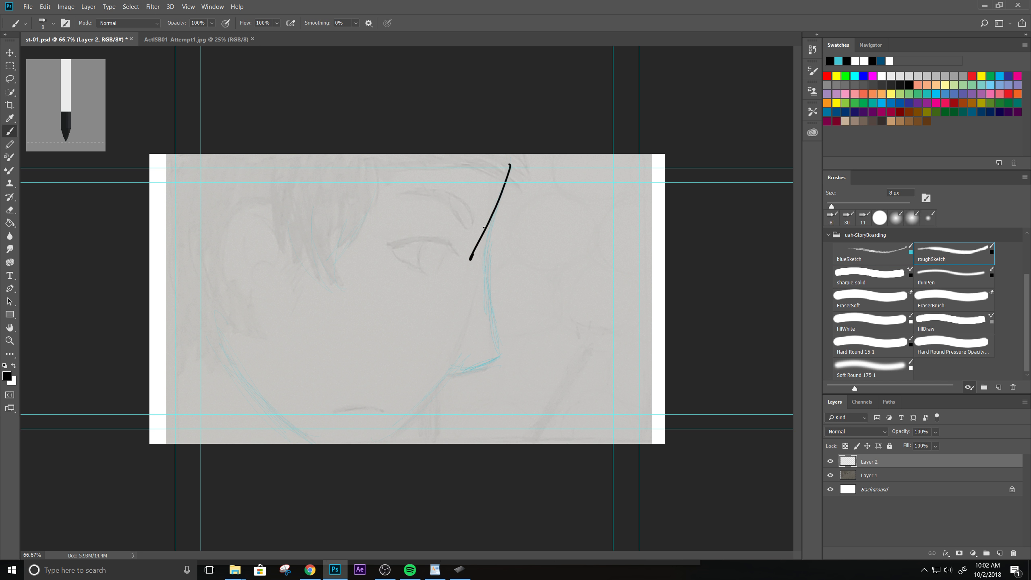
left_click_drag(495, 207, 496, 353)
left_click_drag(480, 240, 497, 357)
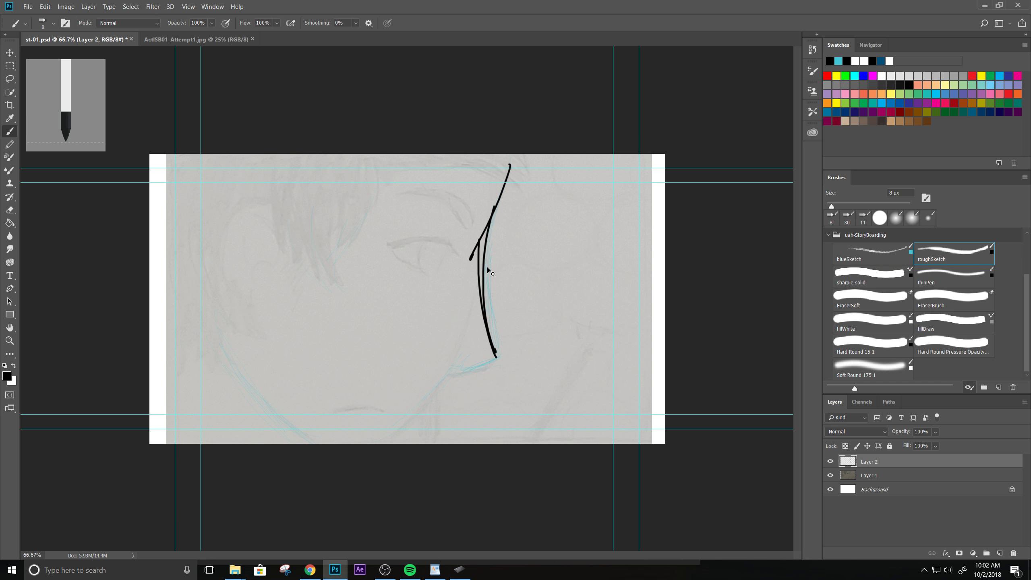
key("ctrl+alt+z")
key("ctrl+alt+z")
key("ctrl+alt+z")
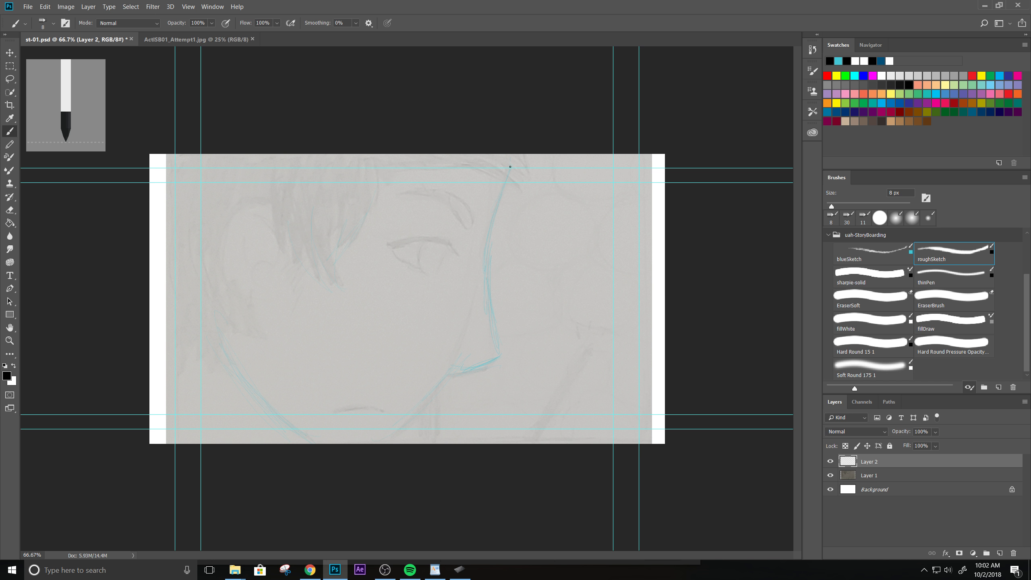
mouse_move(507, 165)
left_mouse_down()
mouse_move(482, 306)
mouse_move(493, 354)
mouse_move(450, 370)
left_mouse_up()
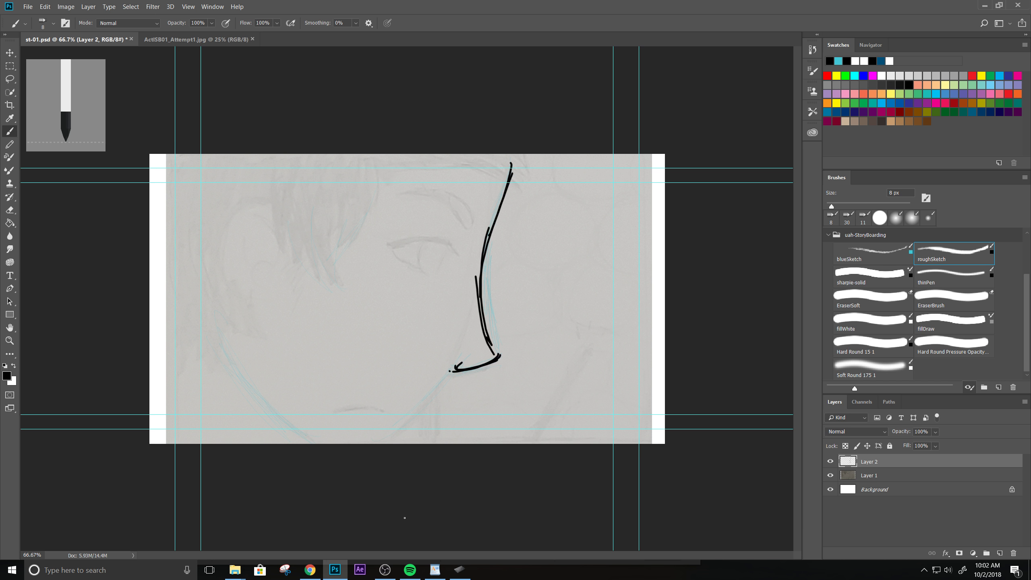
- Reopen Wacom Tablet Properties and display the Intuos4 M ExpressKeys assignments
left_click(460, 570)
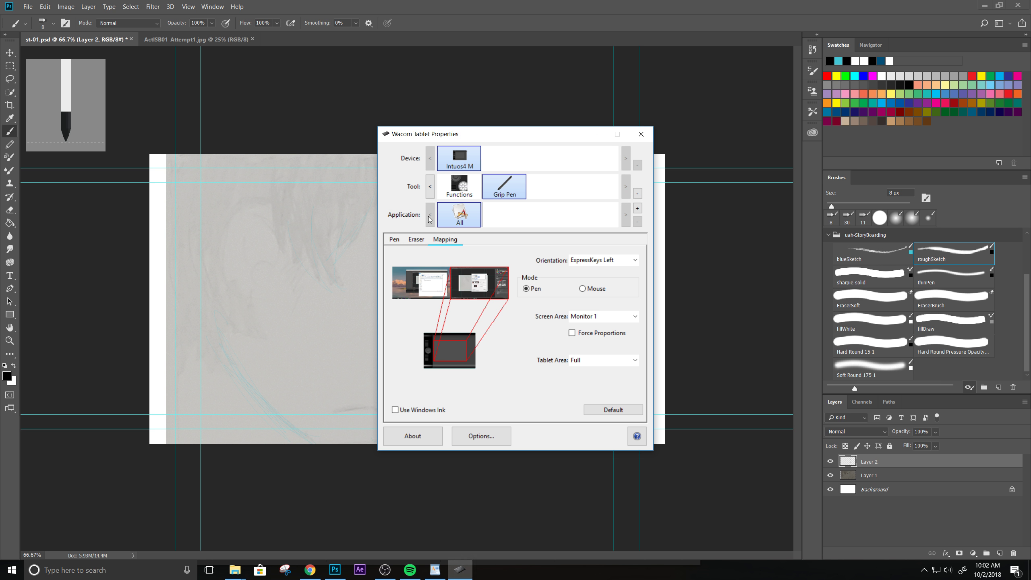
left_click(463, 190)
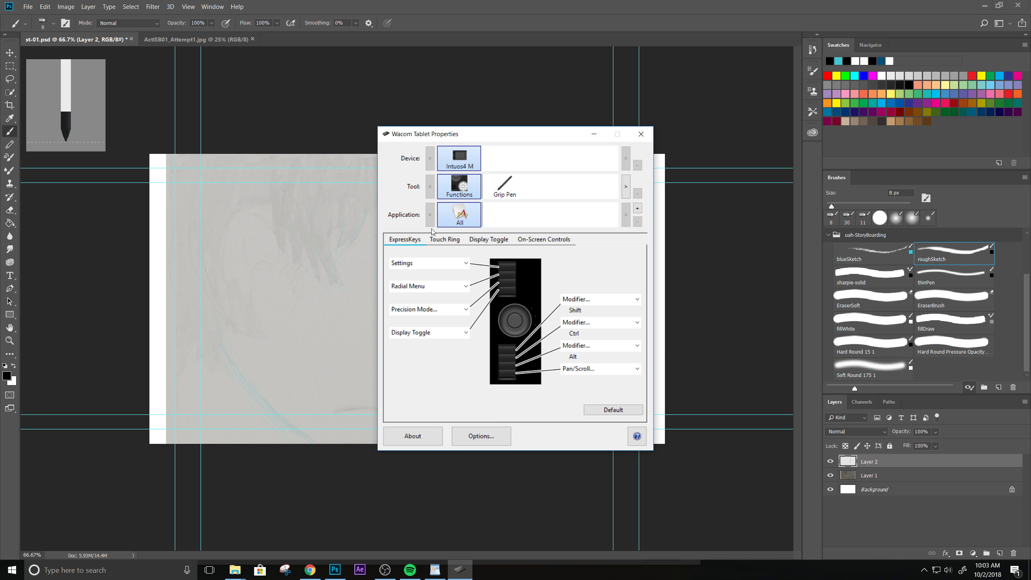
left_click(512, 189)
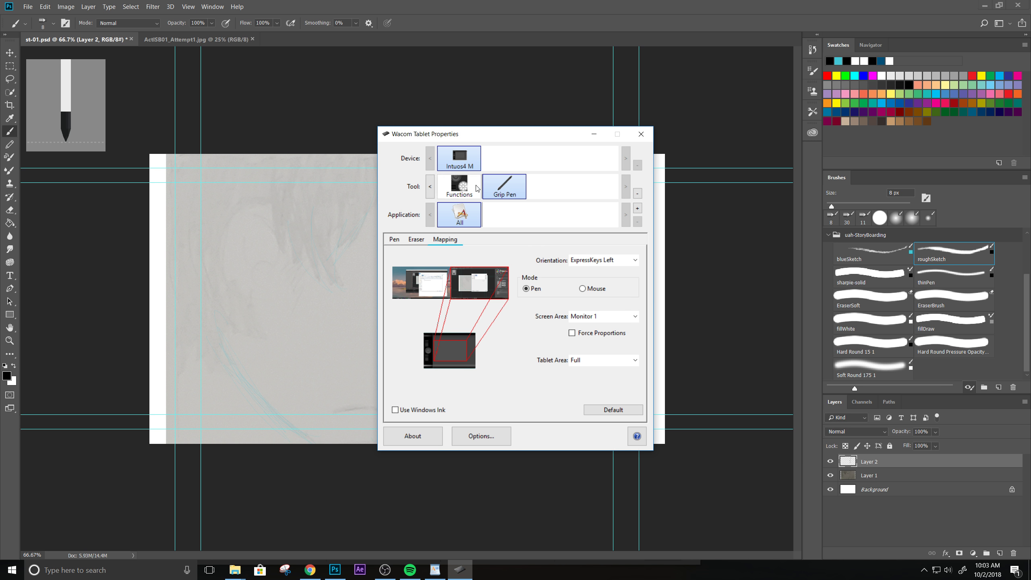
left_click(467, 188)
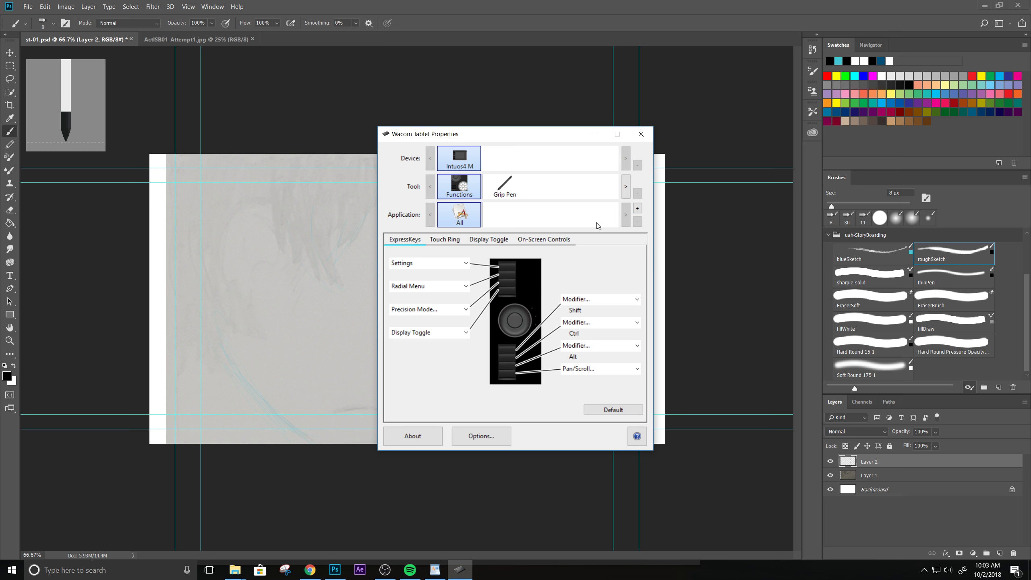
- Add Photoshop from the currently open applications as a custom-settings application
left_click(637, 208)
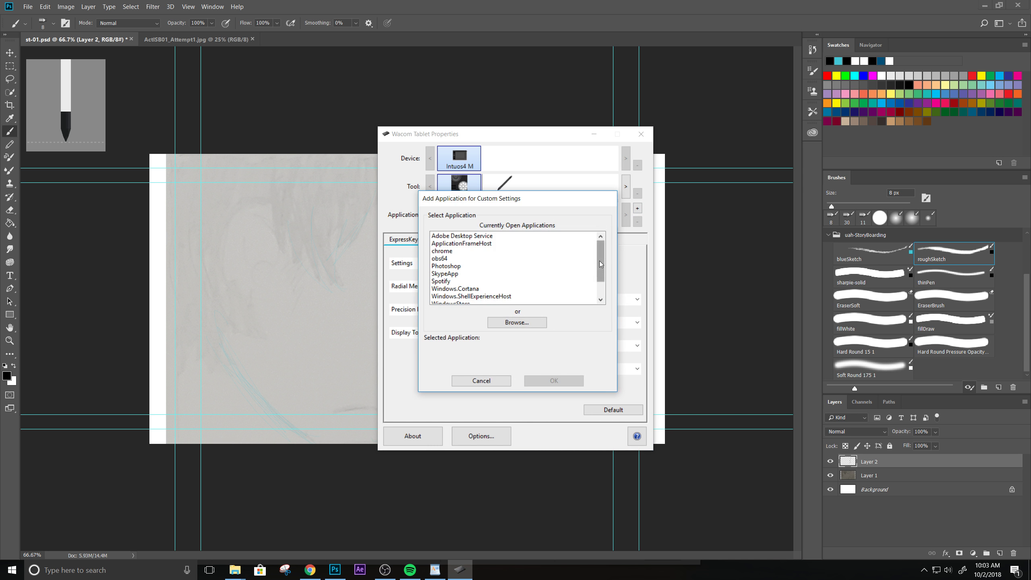
left_click_drag(601, 276, 594, 242)
left_click(498, 325)
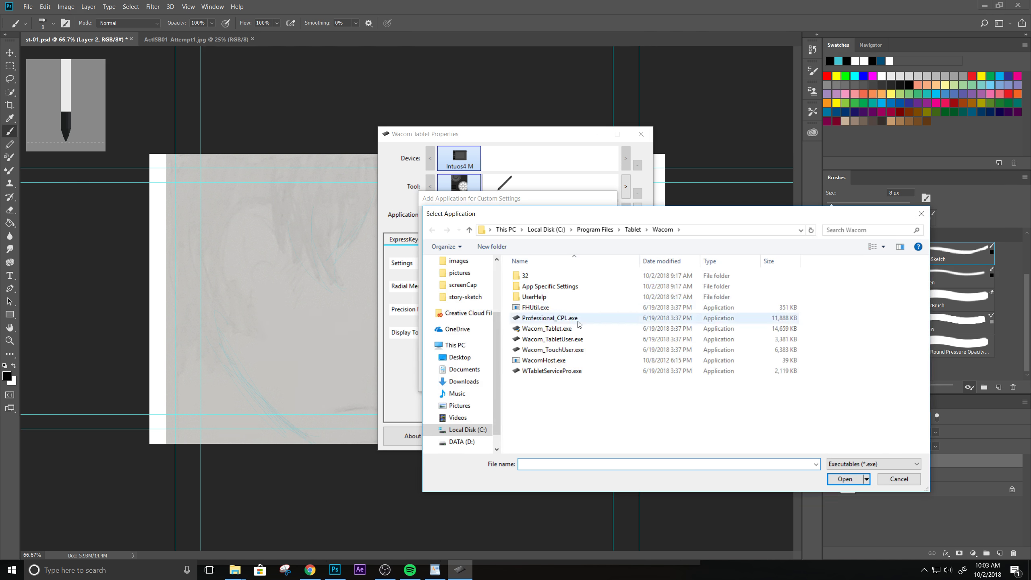
left_click_drag(496, 338, 496, 386)
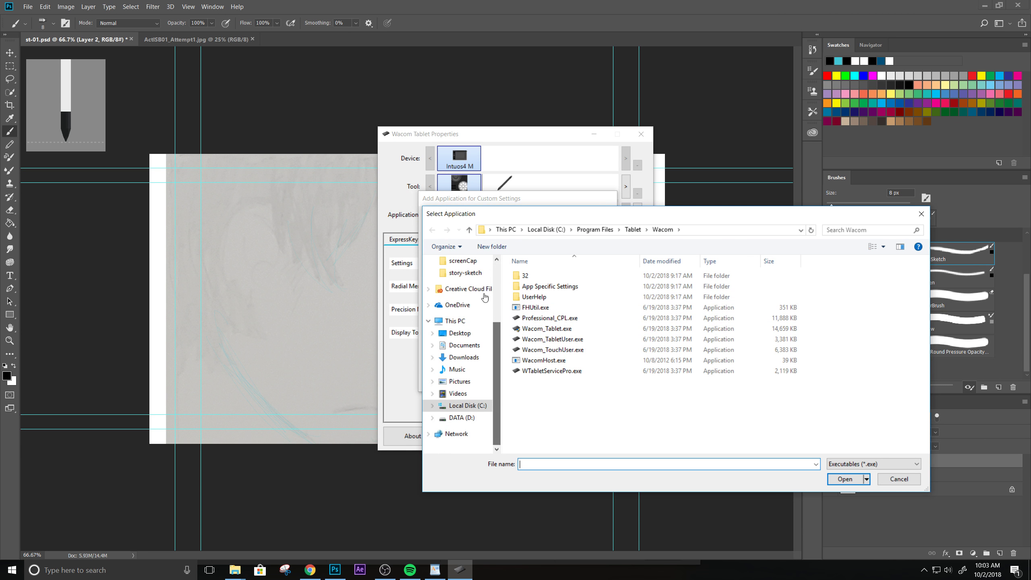
left_click(467, 288)
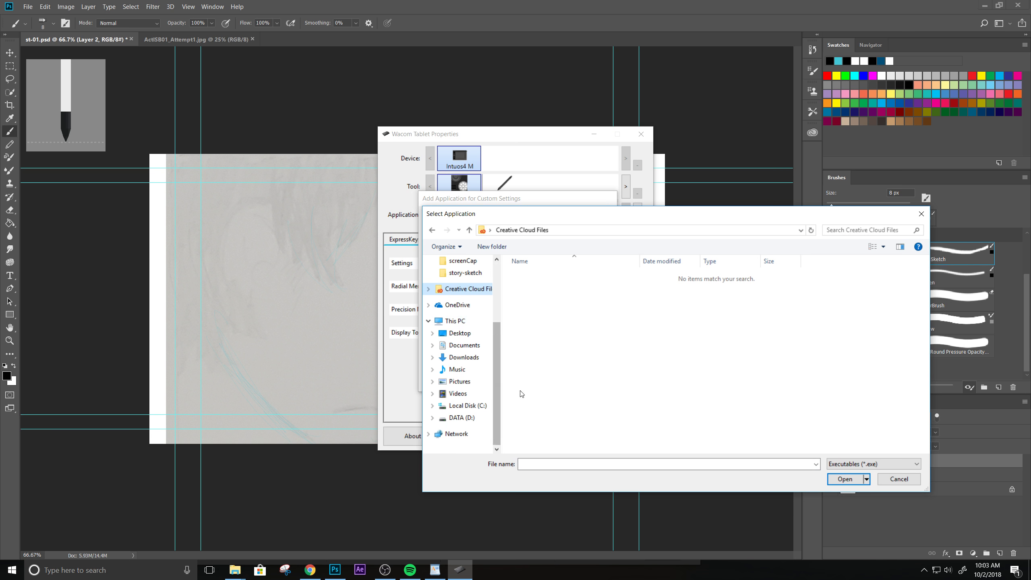
left_click(921, 214)
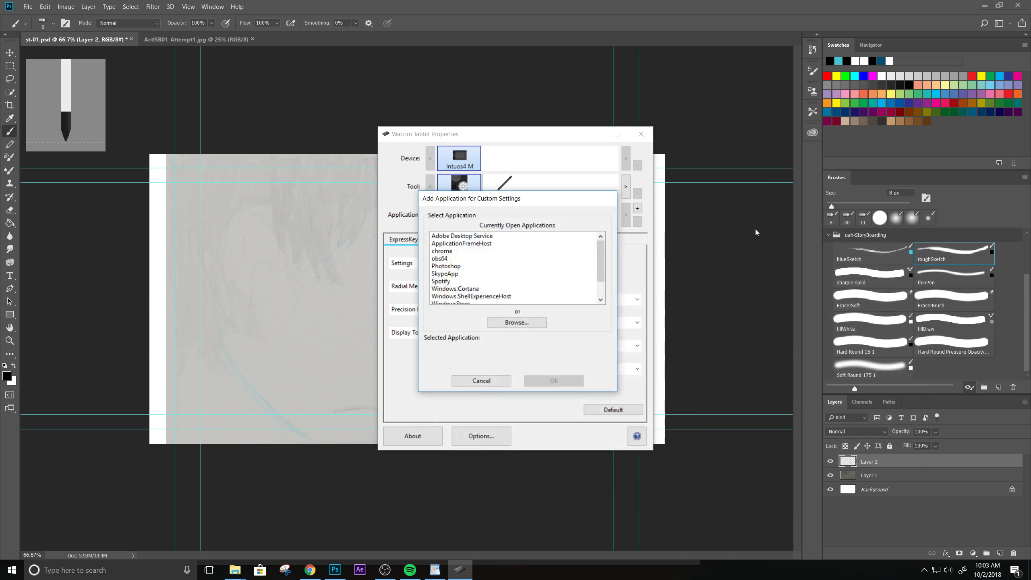
mouse_move(600, 263)
left_mouse_down()
mouse_move(597, 304)
mouse_move(595, 271)
left_mouse_up()
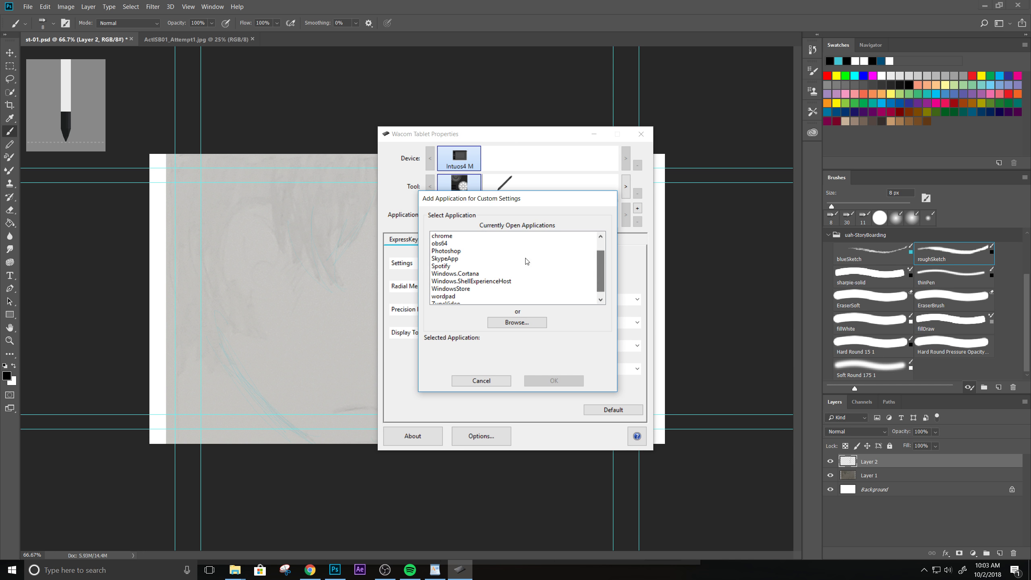
left_click(444, 251)
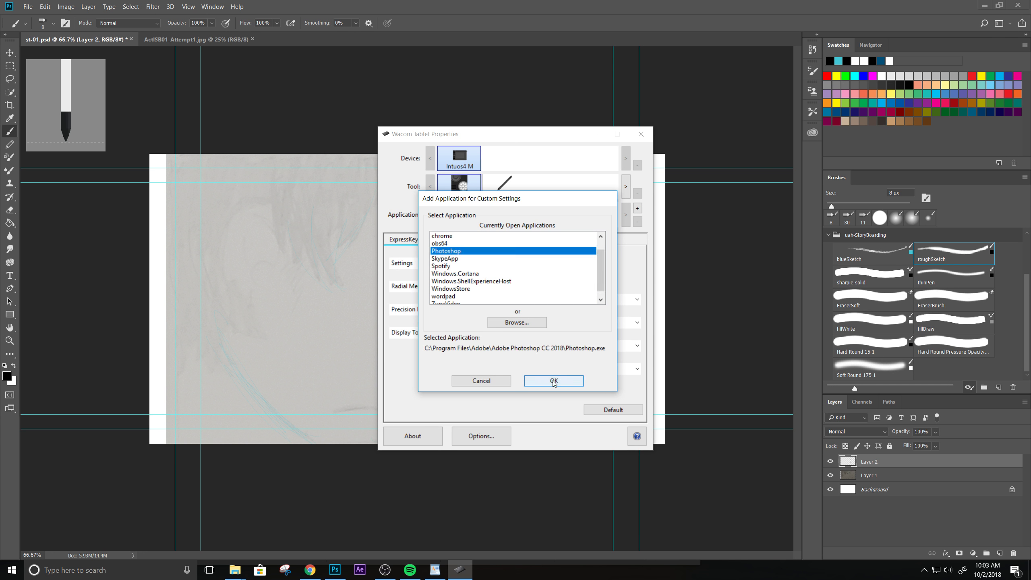
left_click(555, 382)
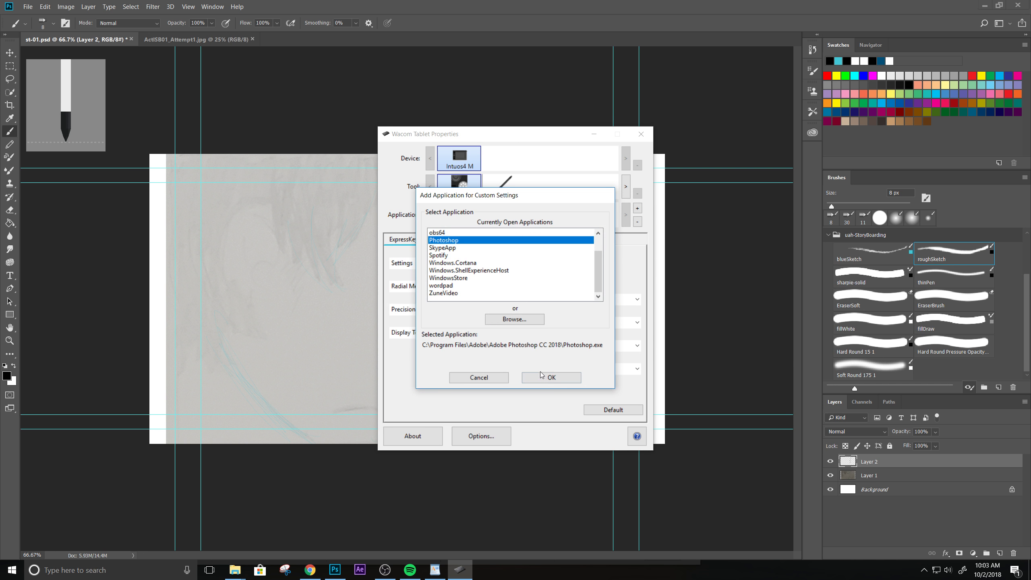
left_click(542, 377)
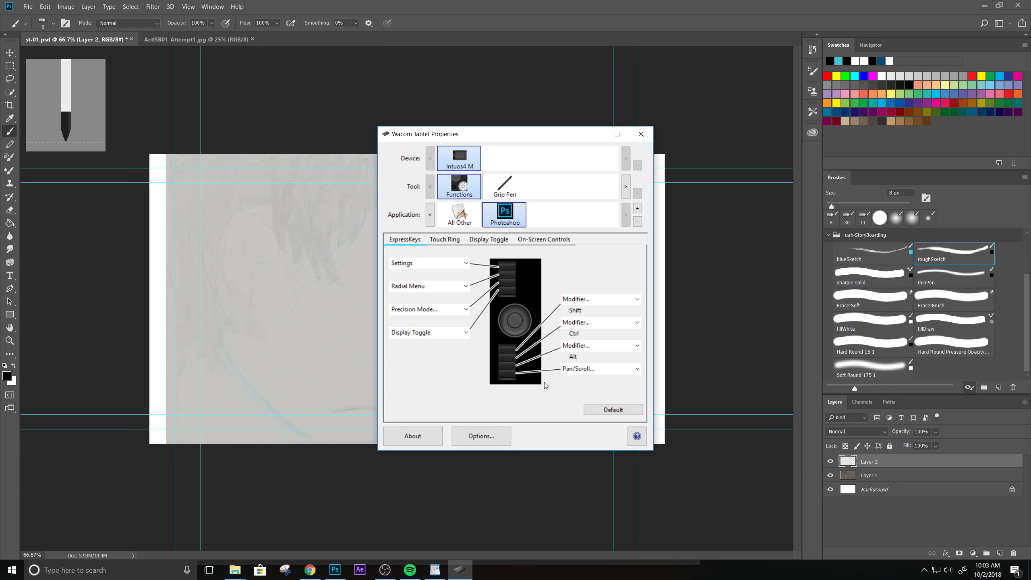
- Select the Photoshop profile and show the Keyboard options for the top ExpressKey's Settings function
left_click(460, 220)
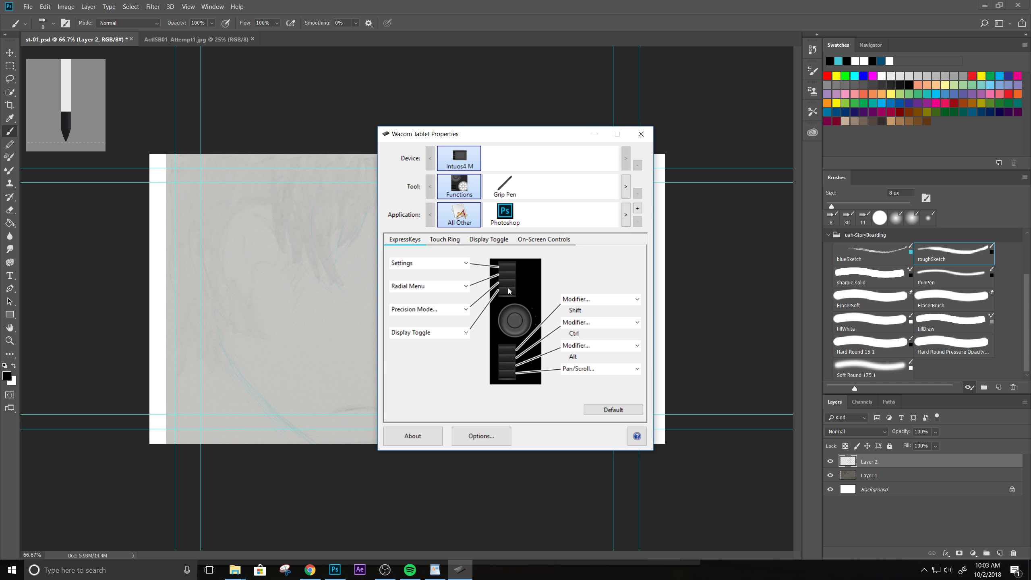
left_click(503, 218)
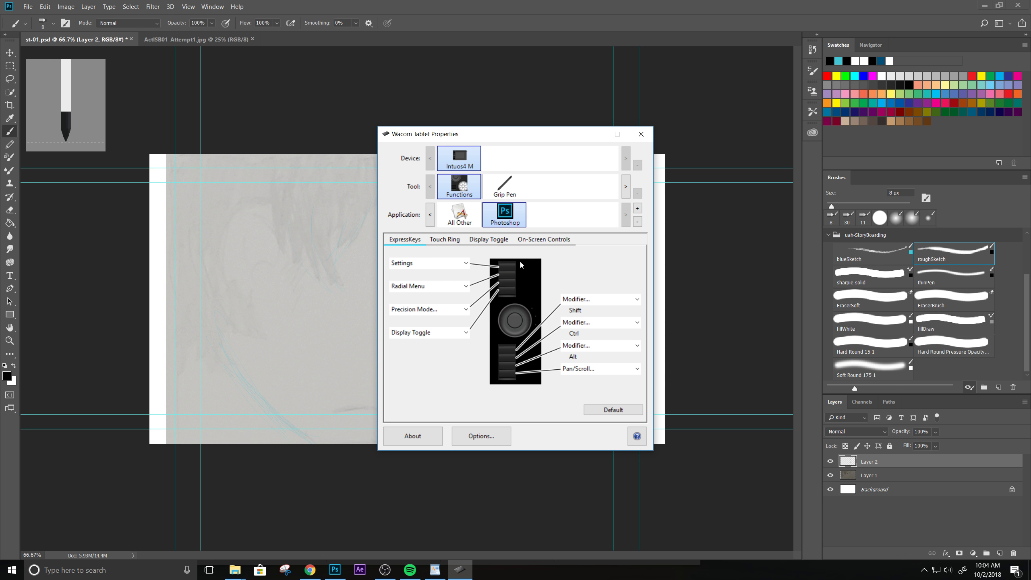
left_click(464, 265)
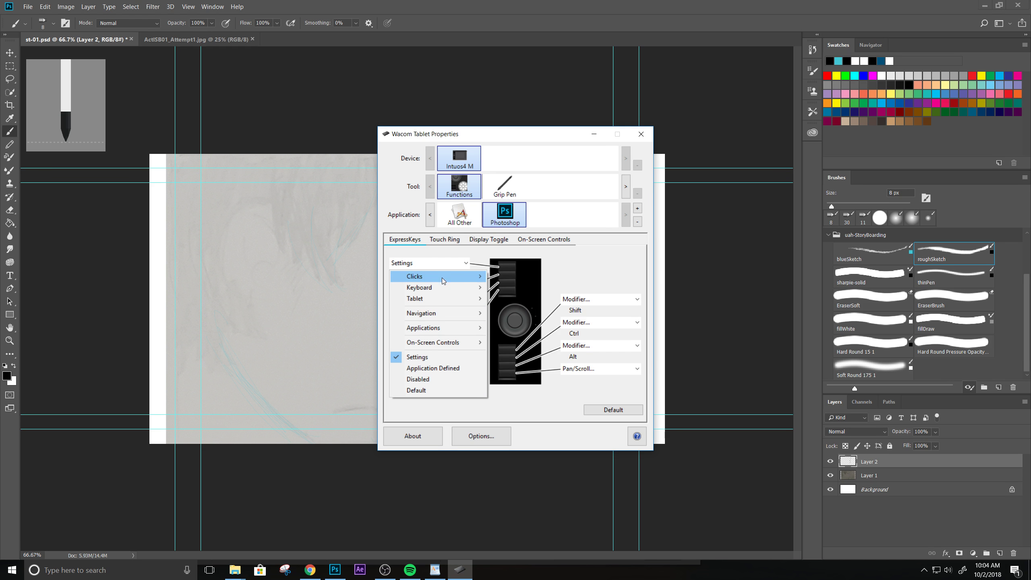
mouse_move(442, 289)
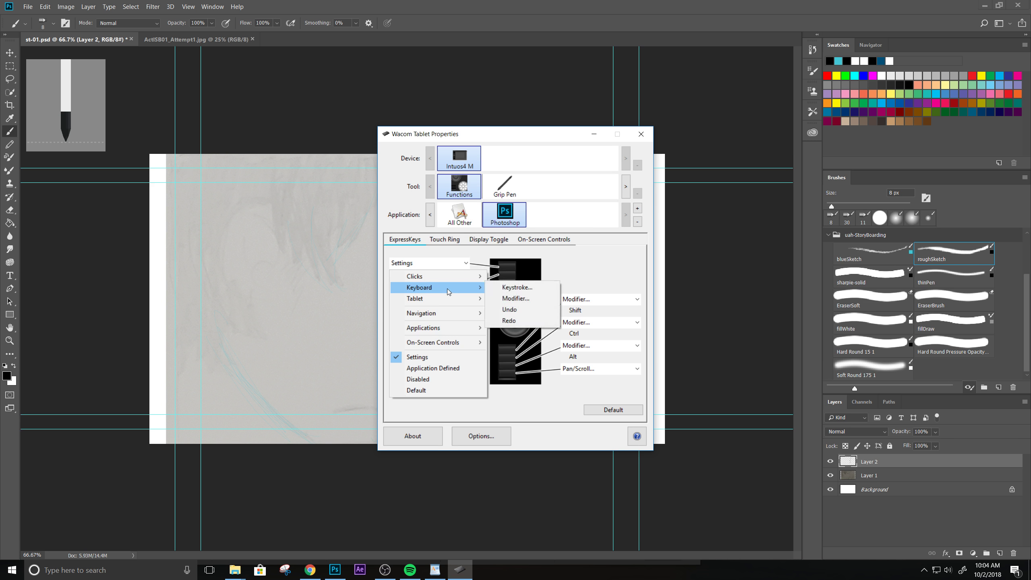
- Assign a Ctrl+Alt+Z keystroke named 'undo' to the top ExpressKey in the Photoshop profile
left_click(531, 288)
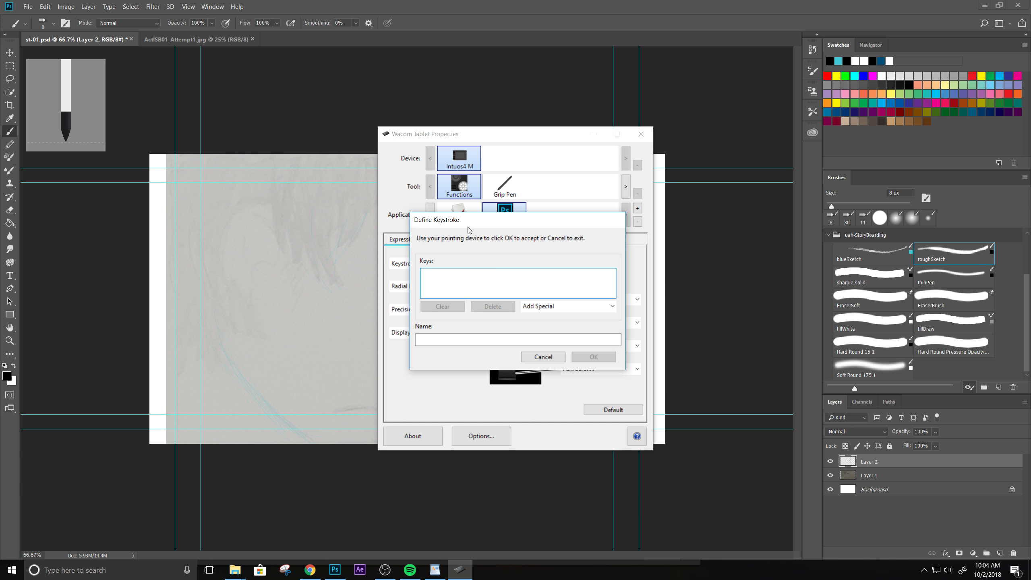
key("ctrl+alt+z")
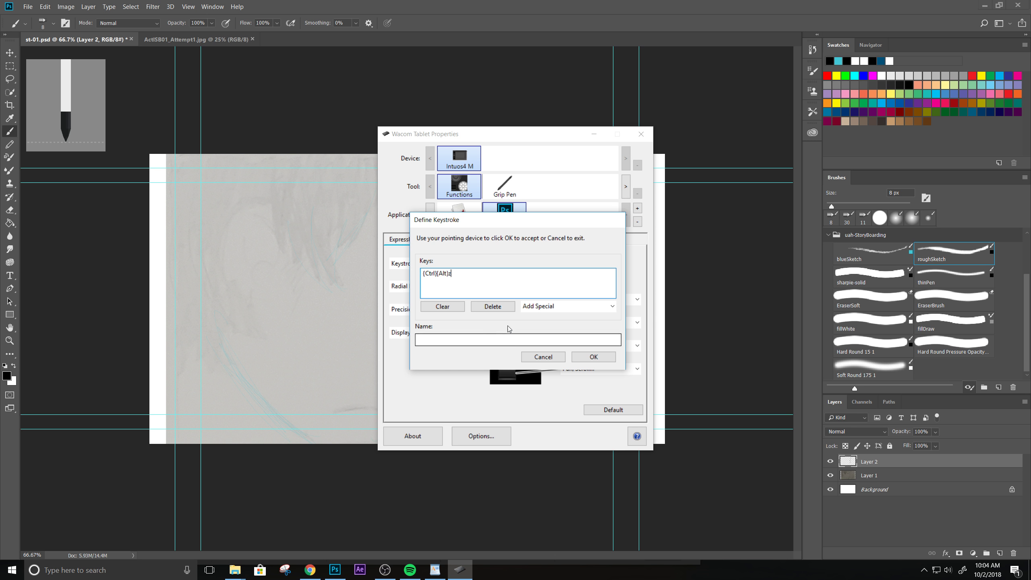
left_click(449, 340)
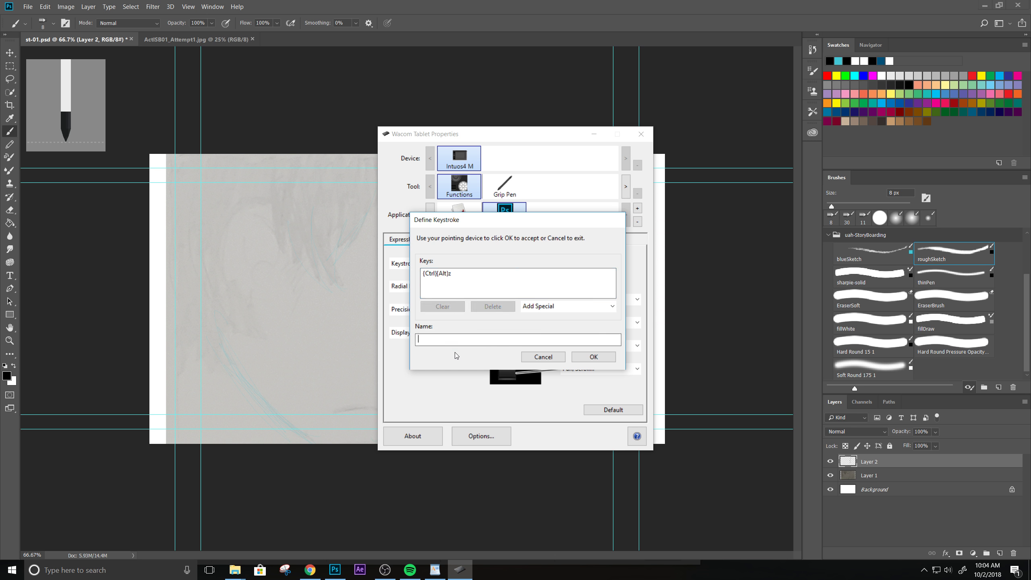
type("undo")
left_click(594, 357)
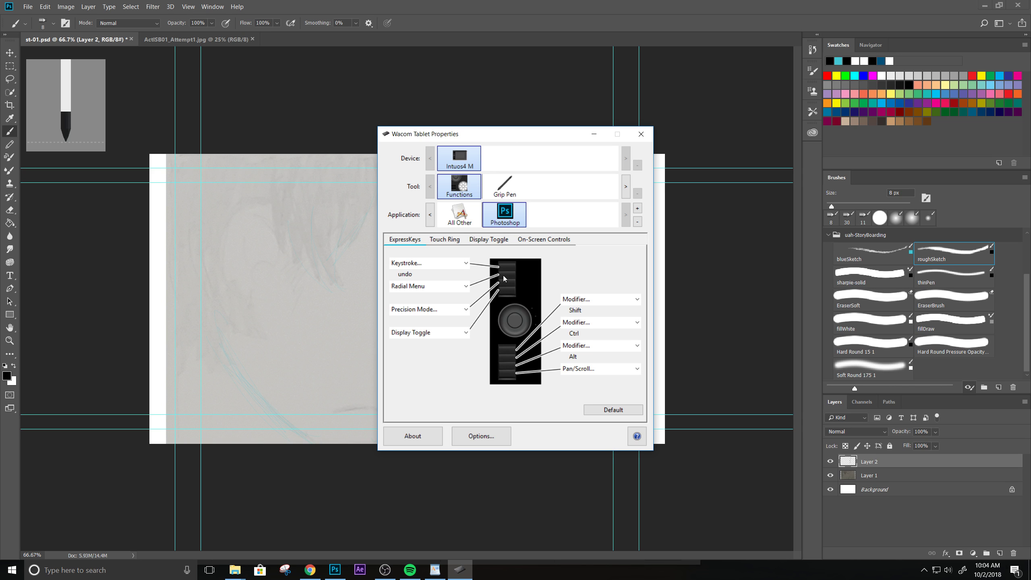
left_click(440, 266)
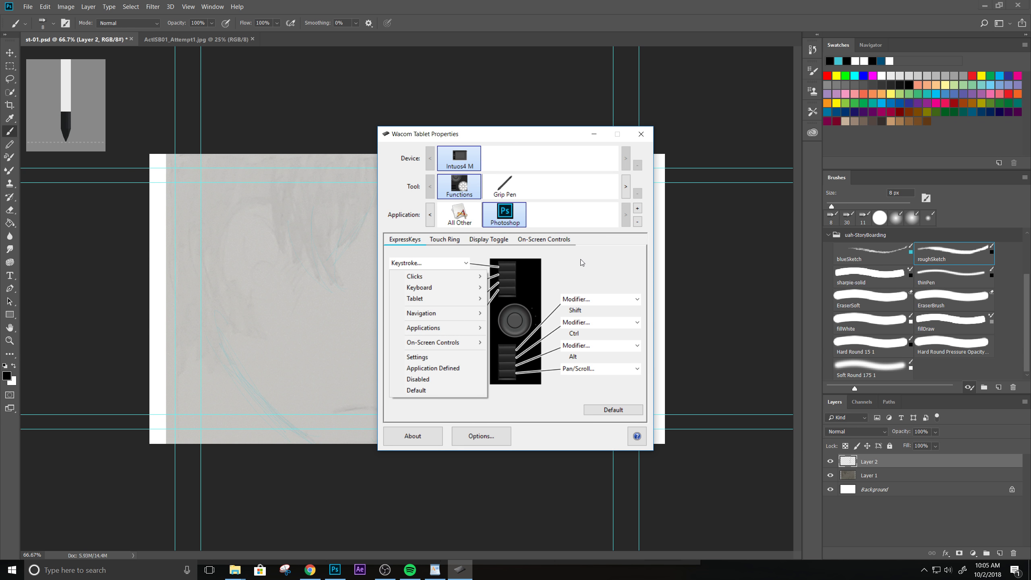
- Ink the jaw line down to the bottom edge, redrawing it after an undo, and the left cheek curve
left_click(562, 285)
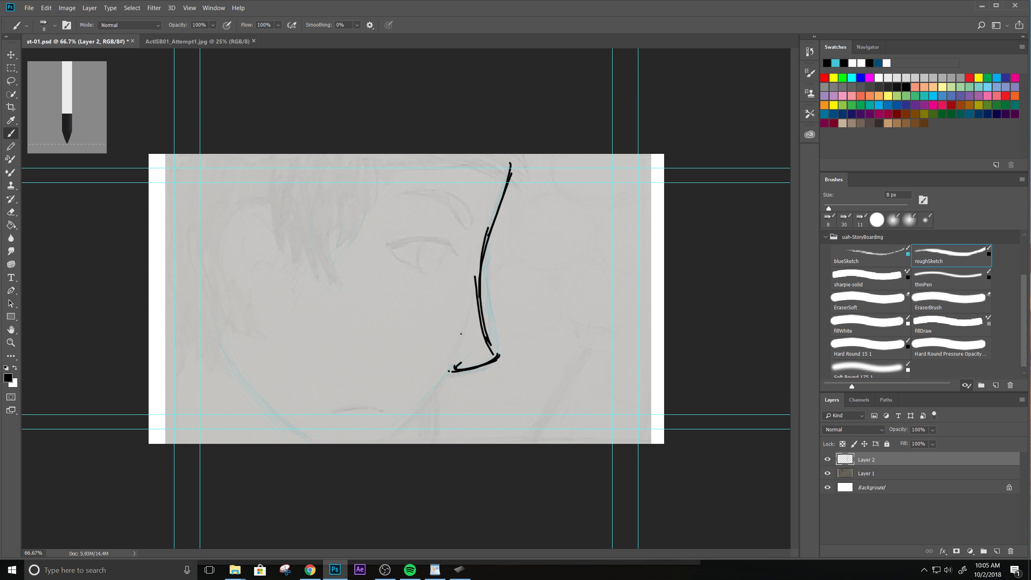
left_click_drag(466, 350, 369, 443)
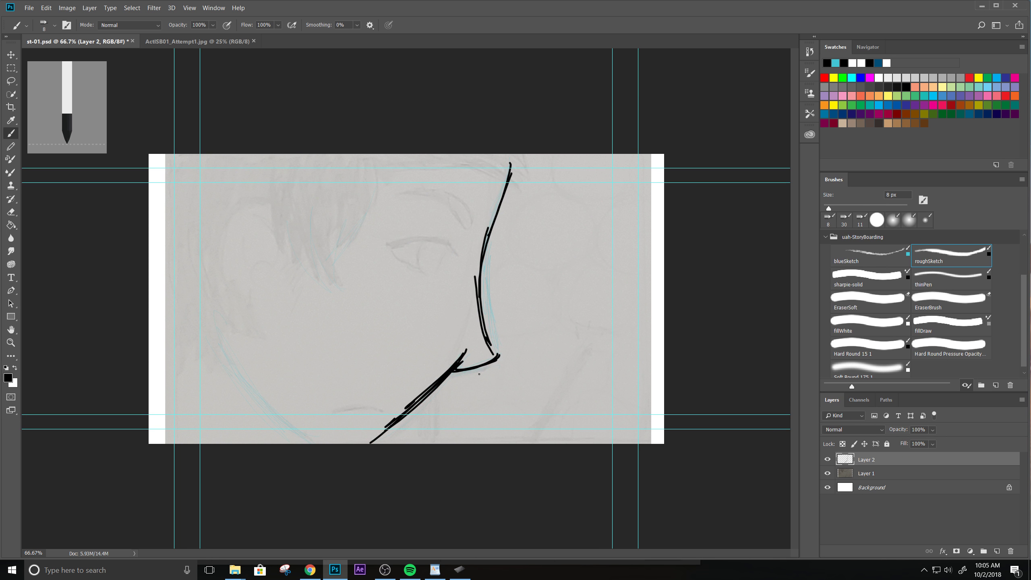
key("ctrl+alt+z")
key("ctrl+alt+z")
key("ctrl+alt+z")
key("ctrl+alt+z")
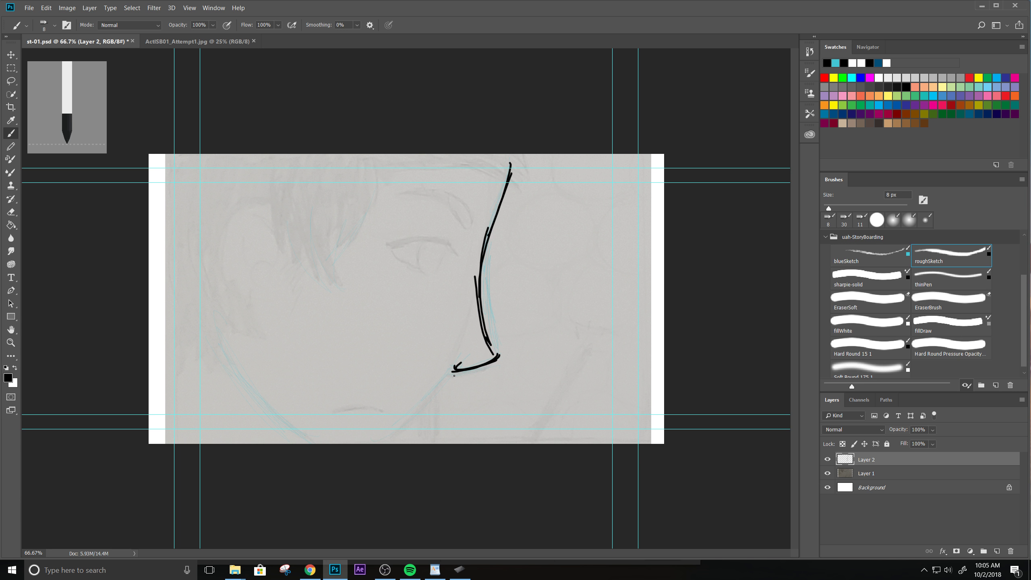
left_click_drag(453, 373, 381, 438)
mouse_move(467, 352)
left_mouse_down()
mouse_move(422, 406)
mouse_move(361, 443)
mouse_move(386, 442)
left_mouse_up()
left_click_drag(227, 305, 300, 446)
left_click_drag(227, 341, 295, 446)
left_click_drag(248, 394, 300, 445)
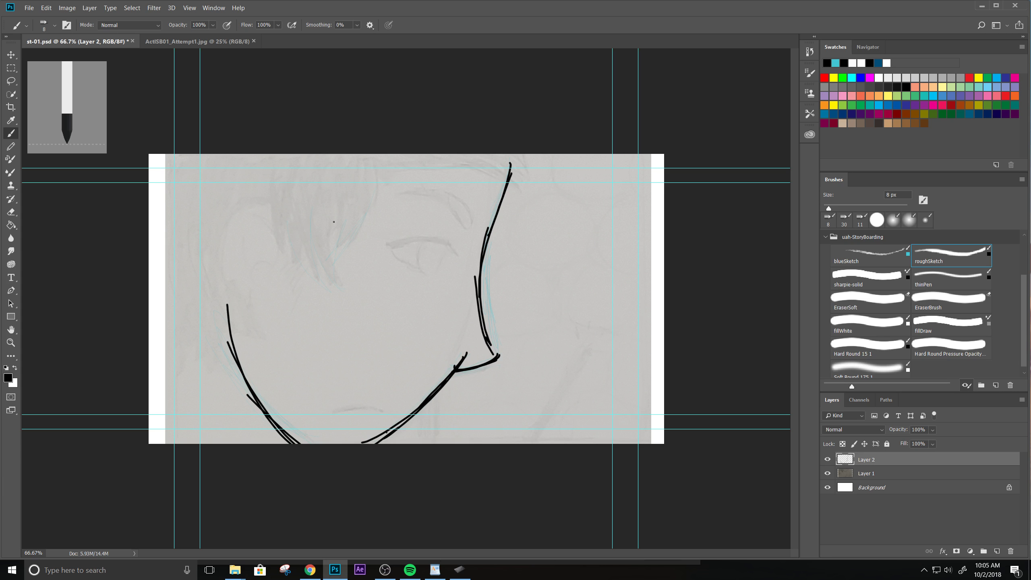
- Ink the hair strands, the head's left outline, the ear and the neck lines
mouse_move(389, 163)
left_mouse_down()
mouse_move(350, 221)
mouse_move(314, 247)
left_mouse_up()
mouse_move(294, 164)
left_mouse_down()
mouse_move(301, 284)
mouse_move(413, 160)
mouse_move(360, 198)
left_mouse_up()
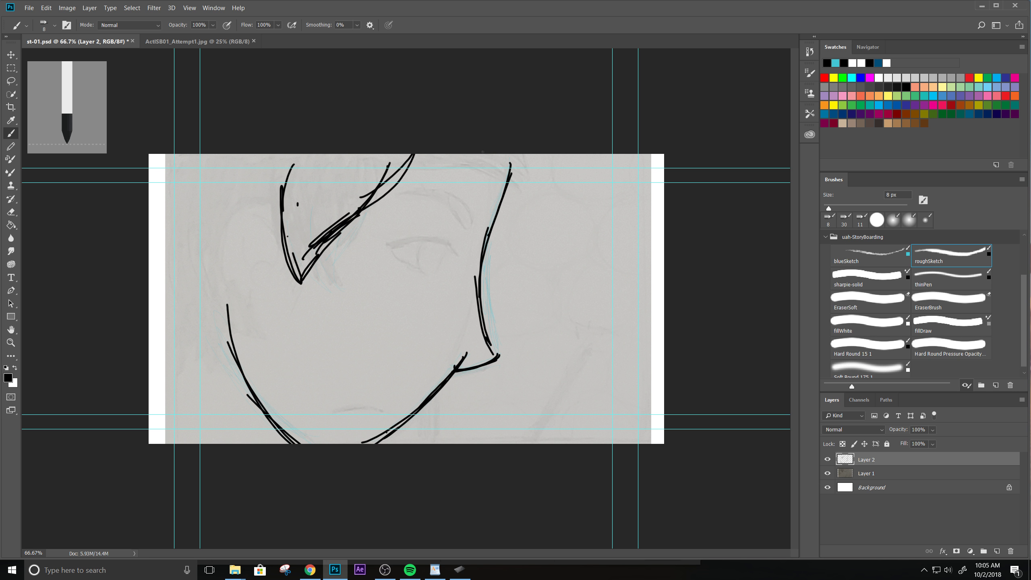
left_click_drag(489, 154, 515, 209)
left_click_drag(497, 153, 514, 208)
left_click_drag(523, 154, 519, 199)
left_click_drag(292, 176, 274, 236)
left_click_drag(256, 205, 274, 252)
mouse_move(226, 202)
left_mouse_down()
mouse_move(275, 243)
mouse_move(223, 327)
left_mouse_up()
left_click_drag(197, 252, 209, 311)
left_click_drag(201, 226, 241, 314)
left_click_drag(239, 237, 243, 286)
mouse_move(229, 237)
left_mouse_down()
mouse_move(233, 272)
mouse_move(149, 379)
left_mouse_up()
left_click_drag(208, 300, 148, 375)
- Ink the eye's lids and iris and a hatched, reinforced eyebrow
left_click_drag(387, 245, 456, 242)
mouse_move(383, 241)
left_mouse_down()
mouse_move(462, 243)
mouse_move(420, 279)
mouse_move(428, 286)
left_mouse_up()
mouse_move(437, 245)
left_mouse_down()
mouse_move(415, 276)
mouse_move(455, 257)
mouse_move(428, 277)
left_mouse_up()
left_click_drag(386, 183, 480, 212)
left_click_drag(388, 188, 480, 207)
left_click_drag(461, 212, 478, 206)
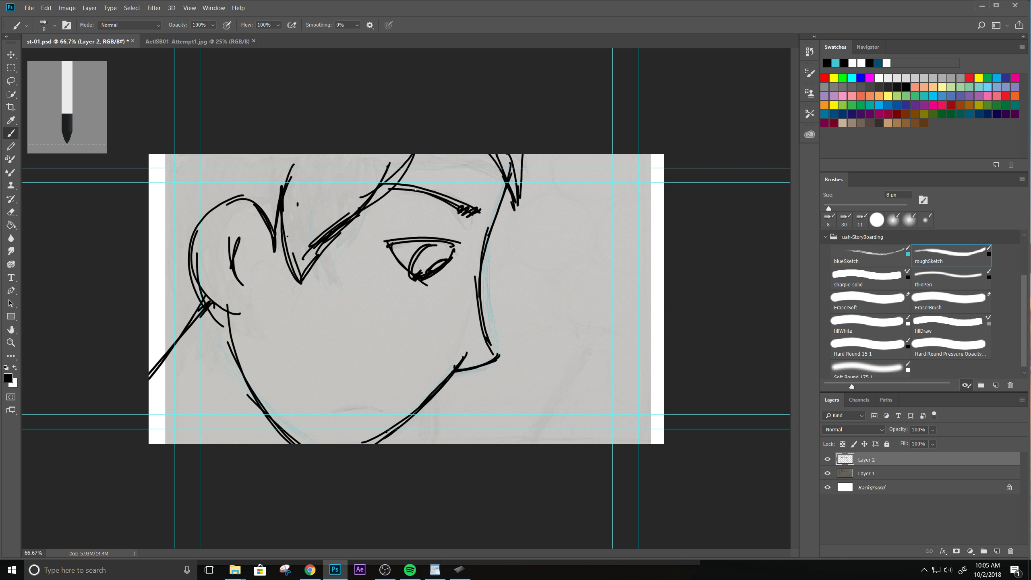
left_click_drag(421, 194, 473, 220)
- Tilt the canvas view, then ink the mouth line and hair strokes along the face's left edge
key("r")
mouse_move(446, 285)
left_mouse_down()
mouse_move(412, 258)
mouse_move(399, 267)
mouse_move(411, 273)
left_mouse_up()
key("b")
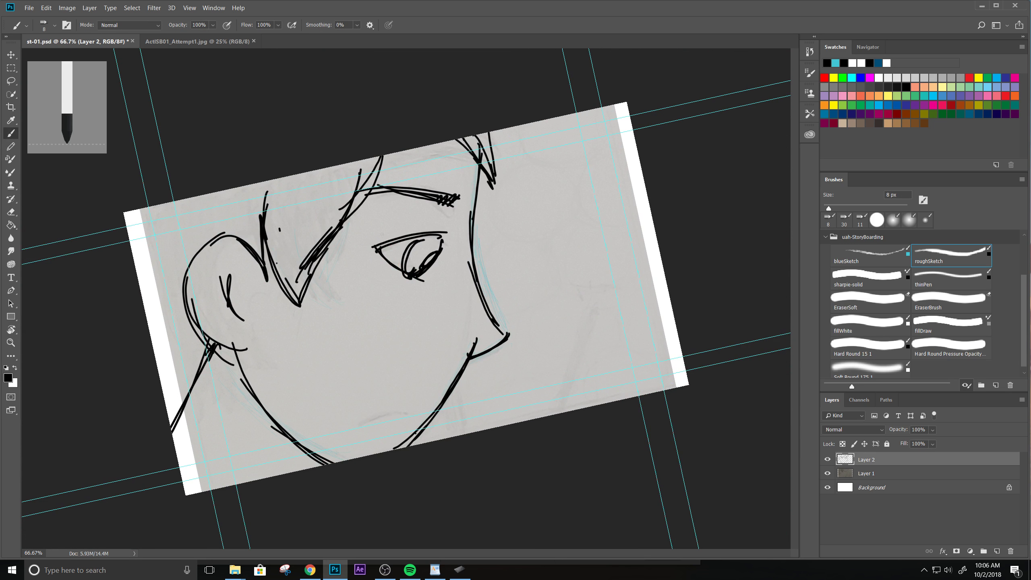
left_click_drag(356, 417, 439, 400)
mouse_move(136, 212)
left_mouse_down()
mouse_move(191, 366)
mouse_move(201, 367)
left_mouse_up()
- Erase a small piece of the mouth stroke and a short stray line segment
key("e")
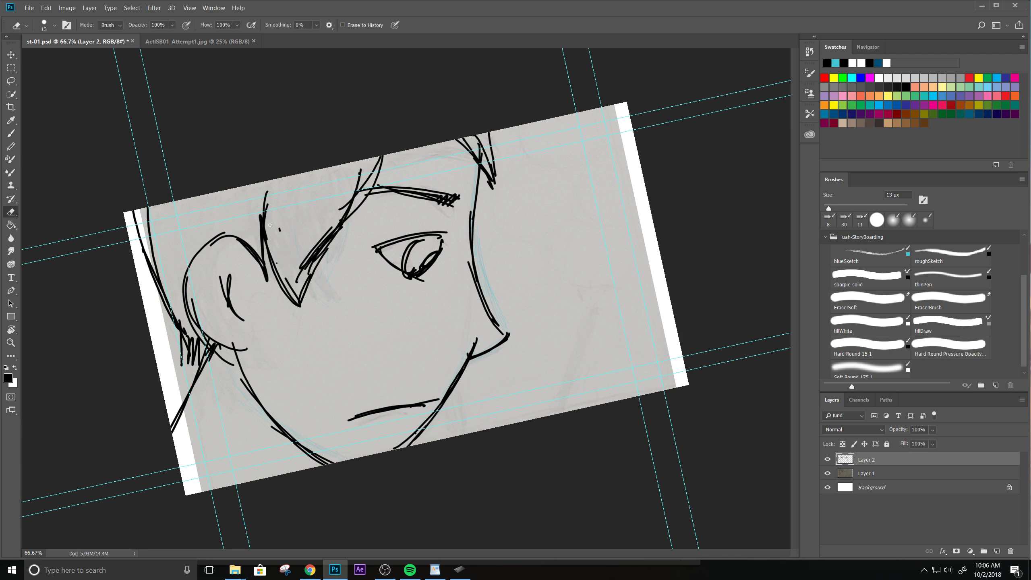
left_click_drag(426, 405, 412, 407)
left_click_drag(251, 387, 237, 369)
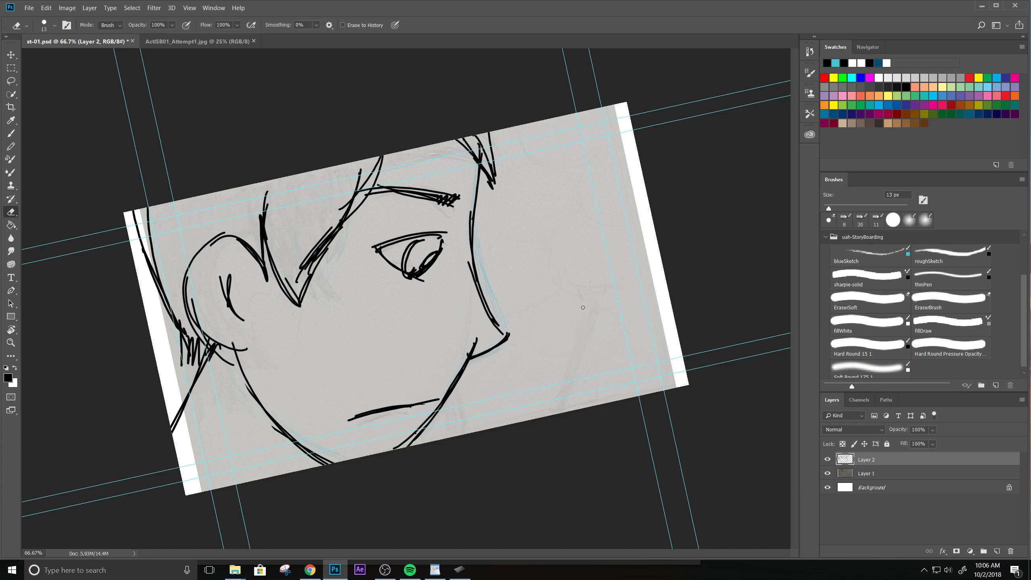
- Add a new Layer 3 above Layer 1 and test a thinPen line, undoing it
left_click(892, 475)
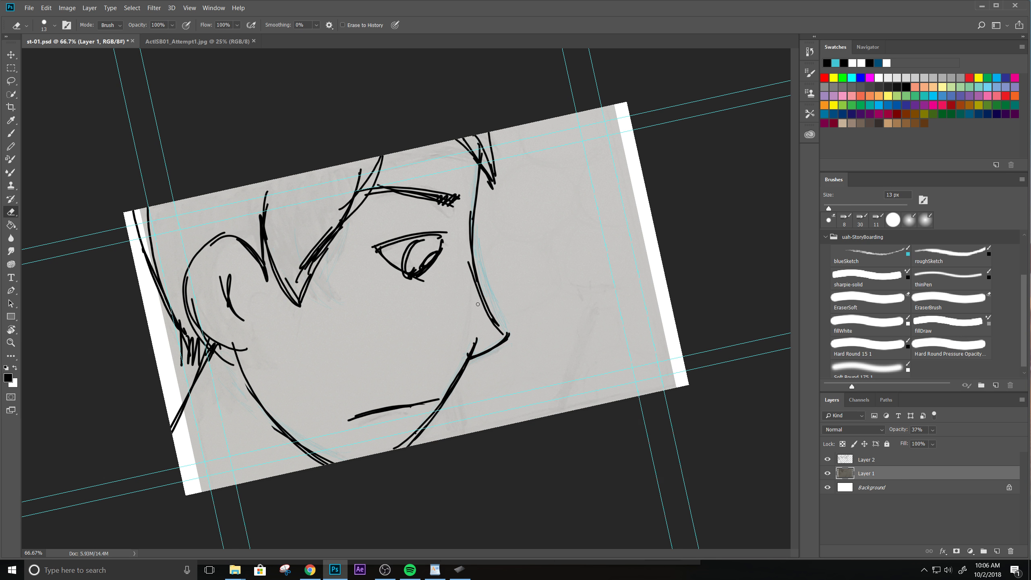
left_click(997, 550)
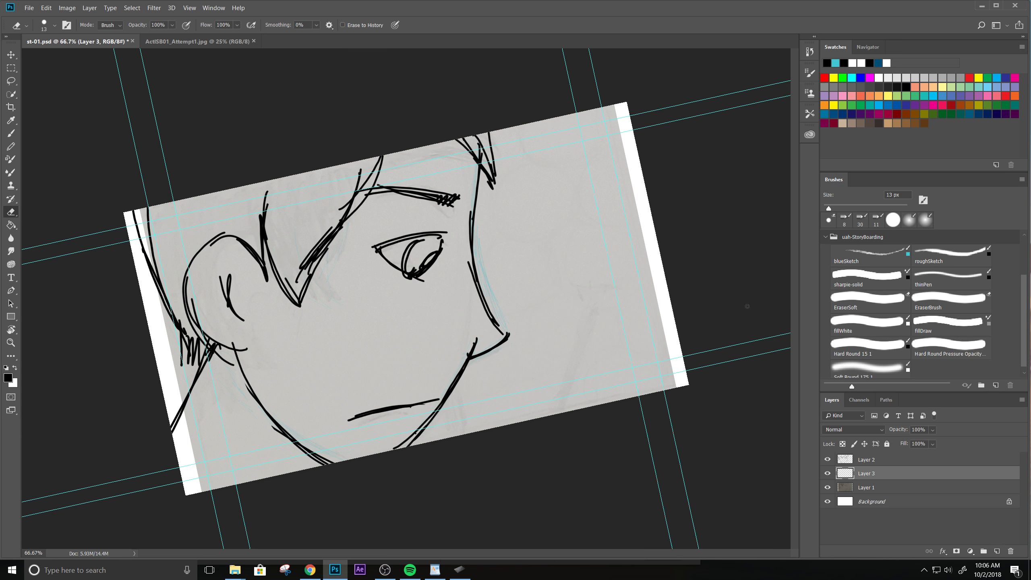
left_click(934, 286)
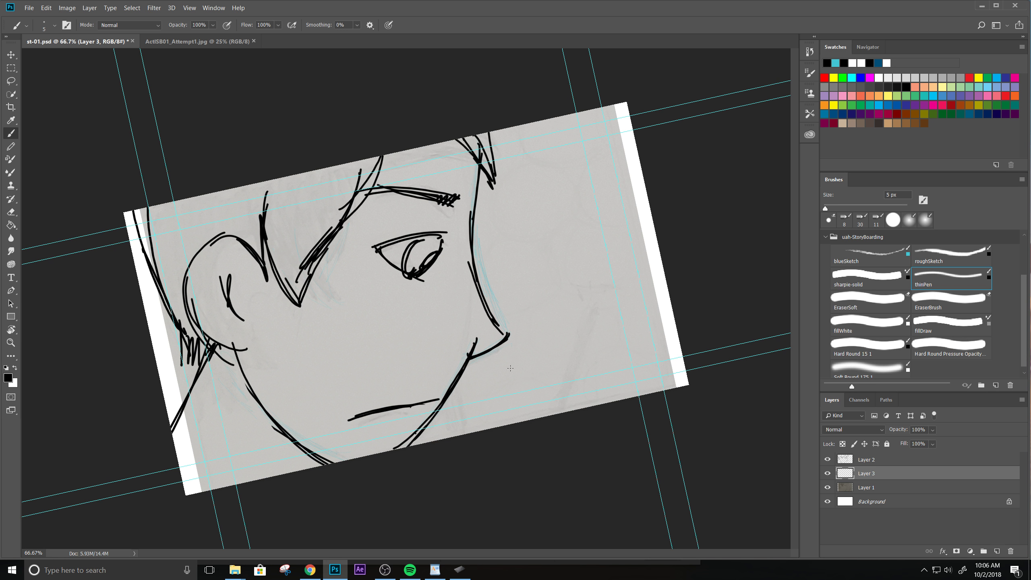
left_click_drag(446, 401, 596, 379)
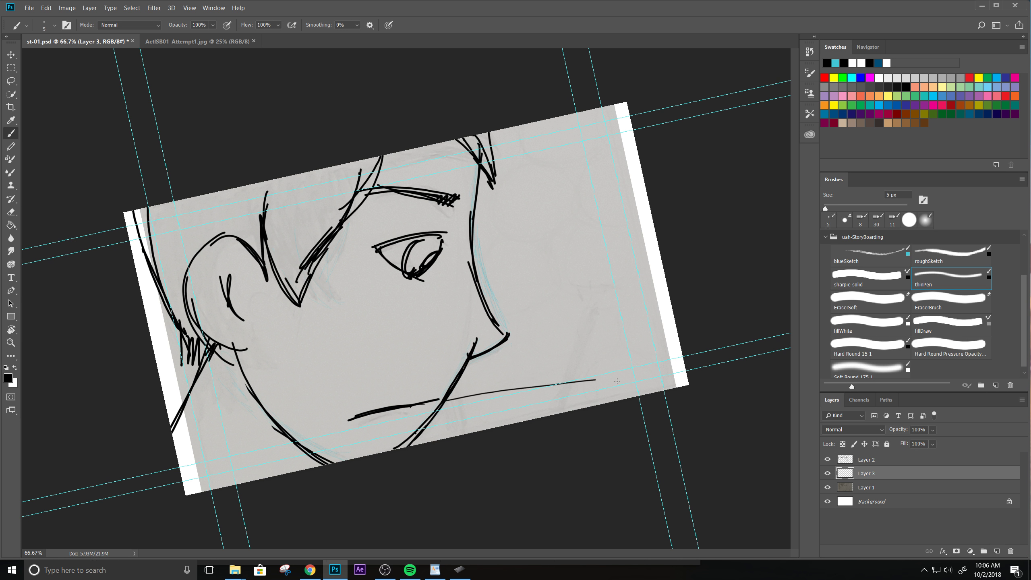
key("ctrl+z")
- Test the roughSketch brush at full size and at 5 px, undoing each trial line
left_click(929, 261)
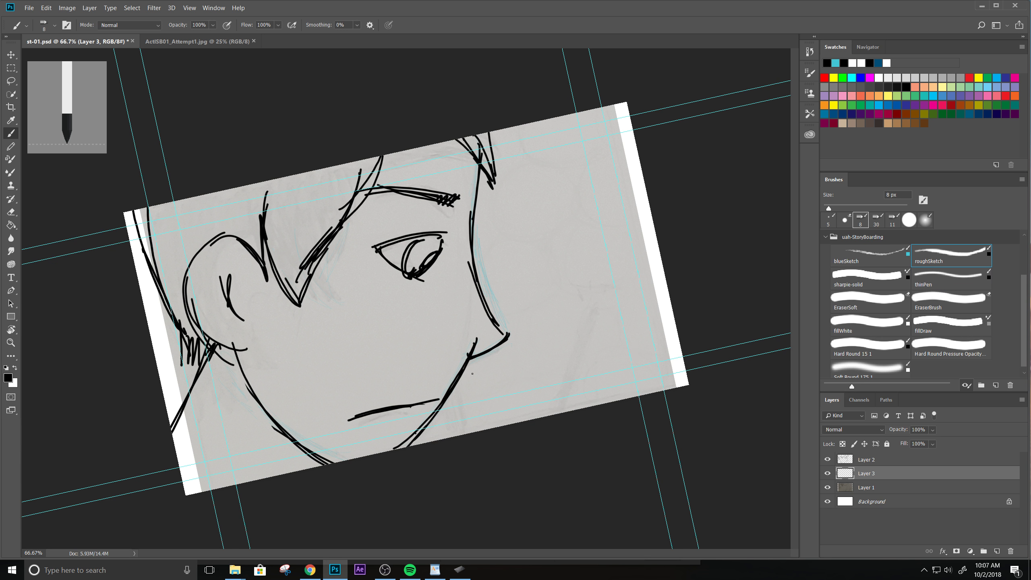
left_click_drag(460, 378, 610, 368)
key("ctrl+z")
key("bracketleft")
left_click_drag(448, 372, 585, 364)
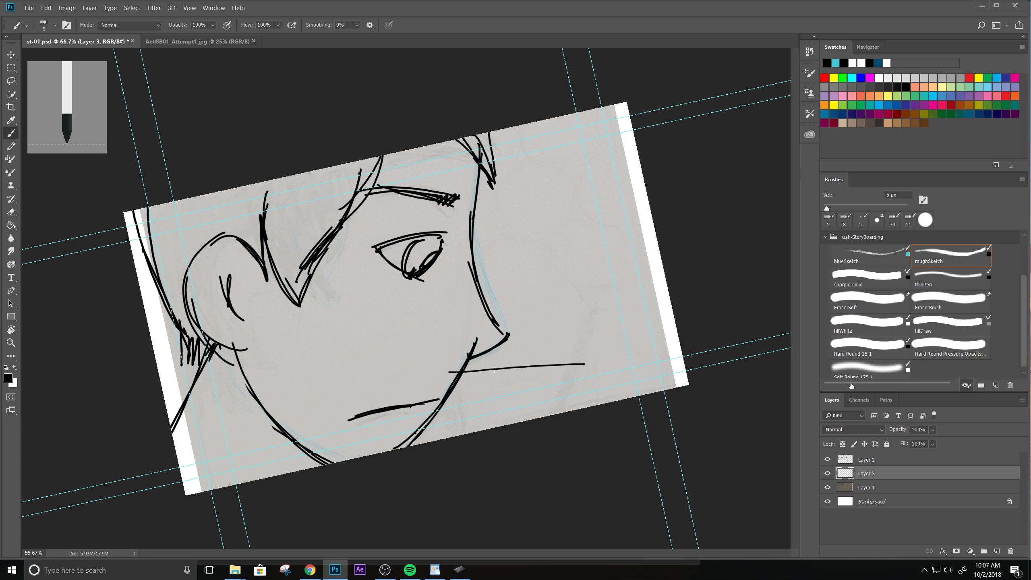
key("ctrl+z")
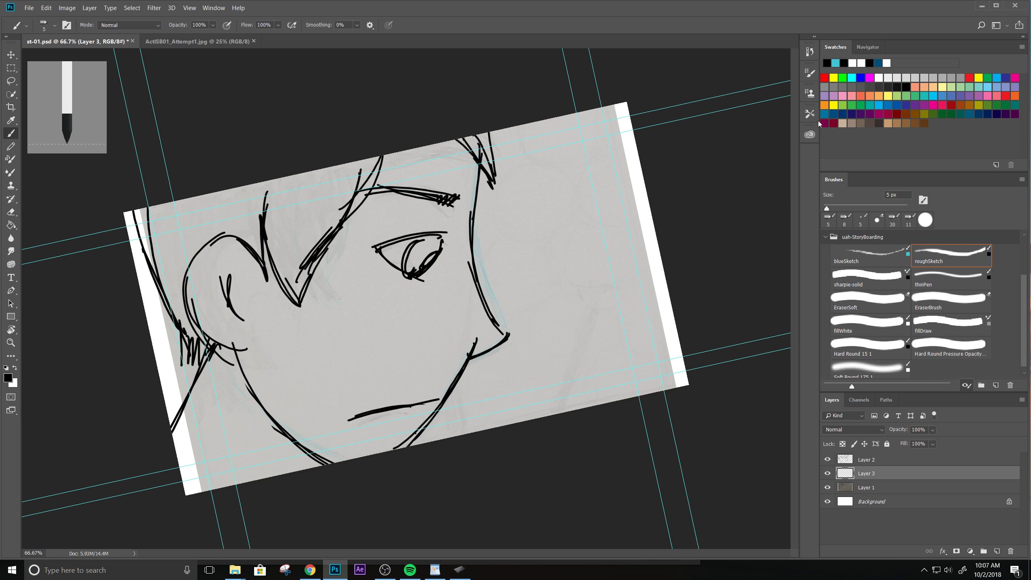